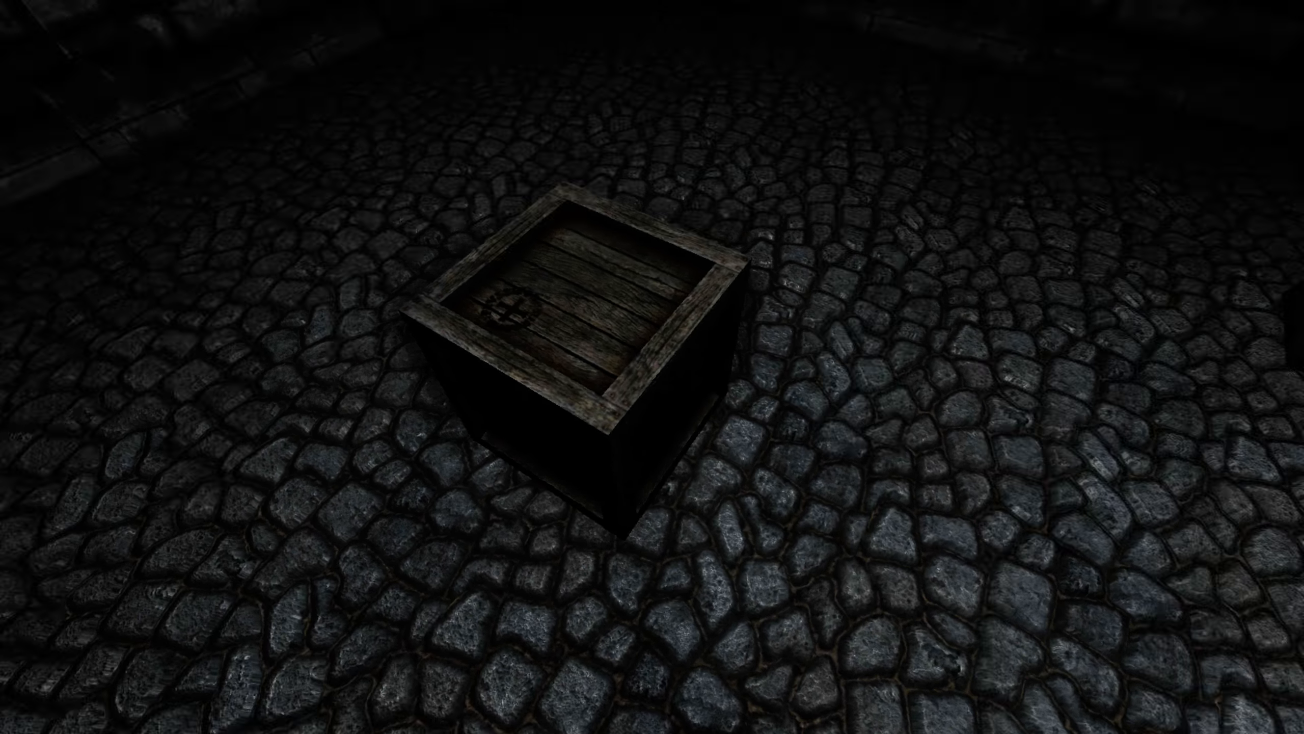
click(652, 367)
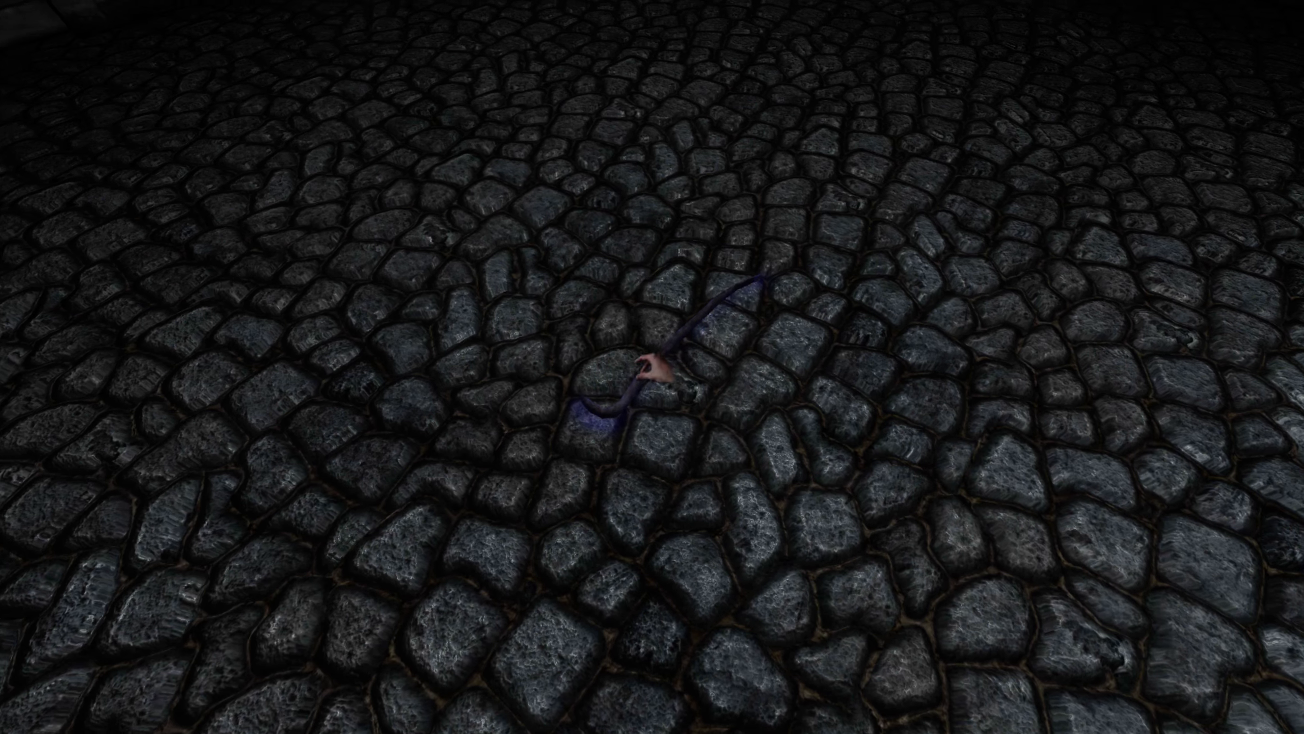
click(652, 367)
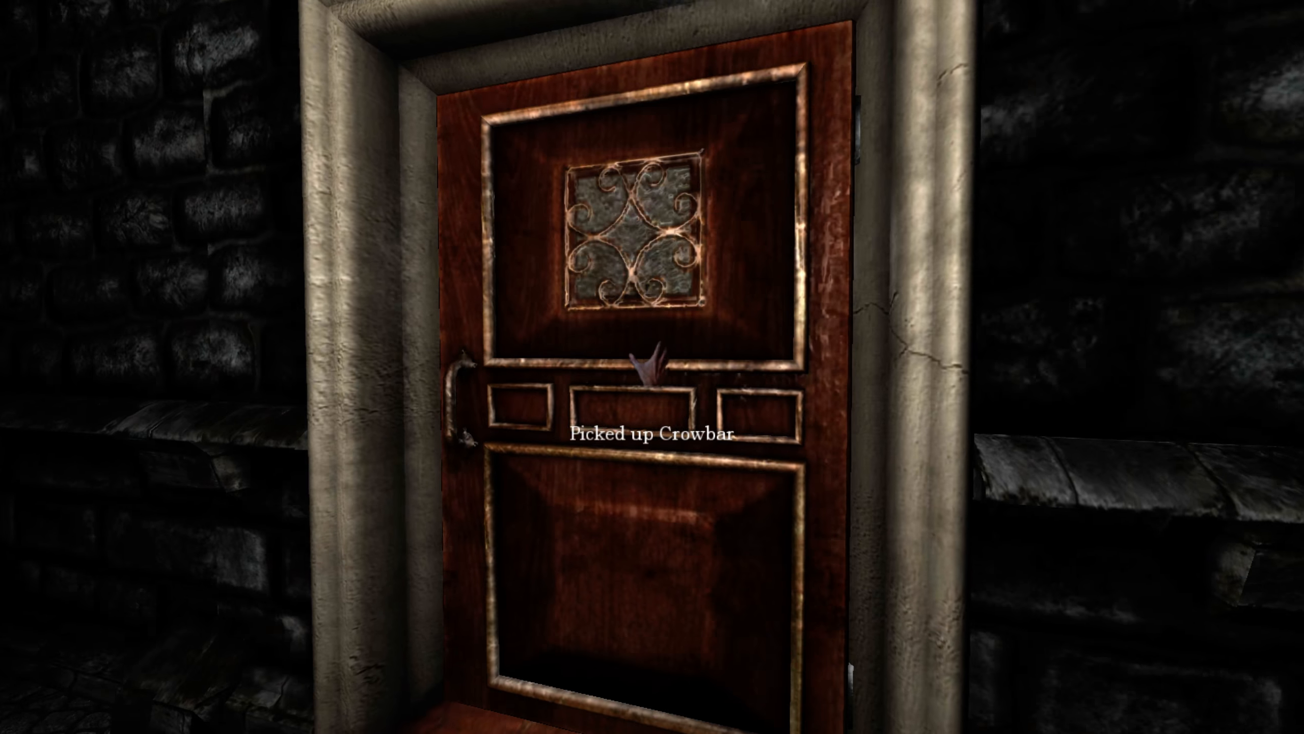
key(w)
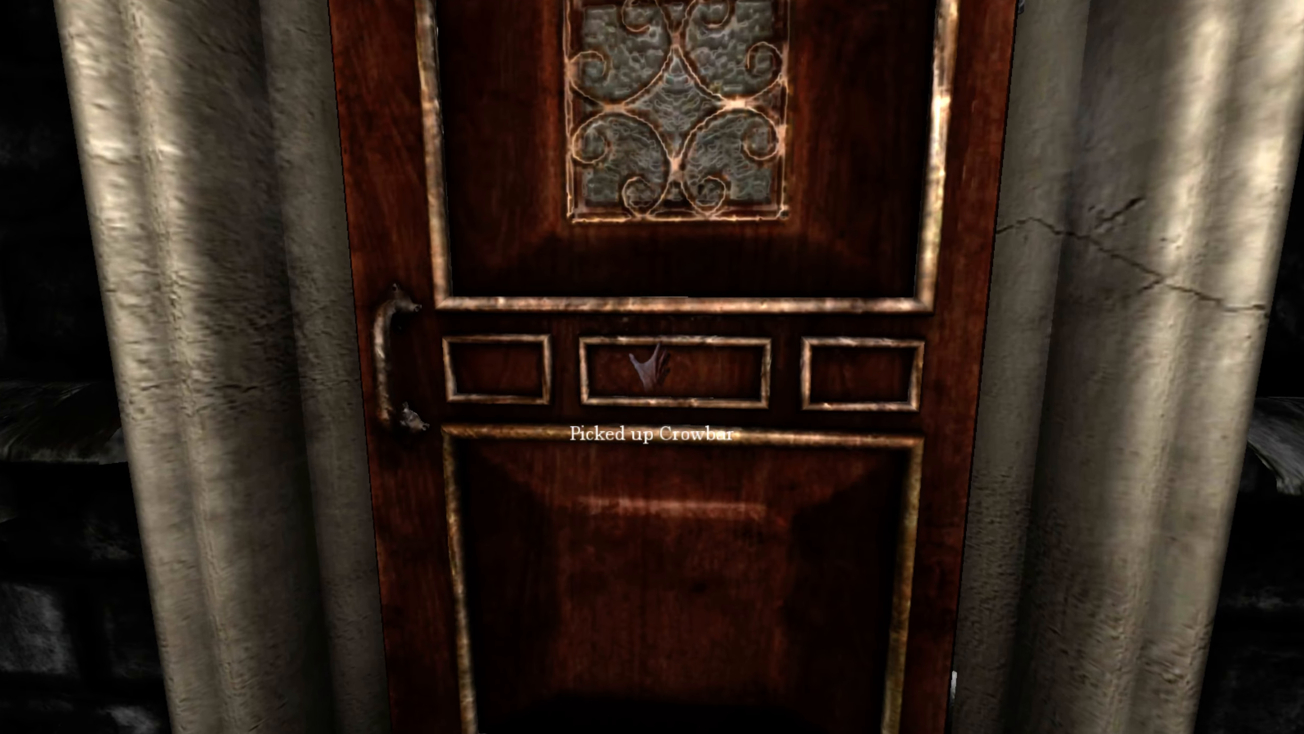
click(652, 366)
key(s)
key(Tab)
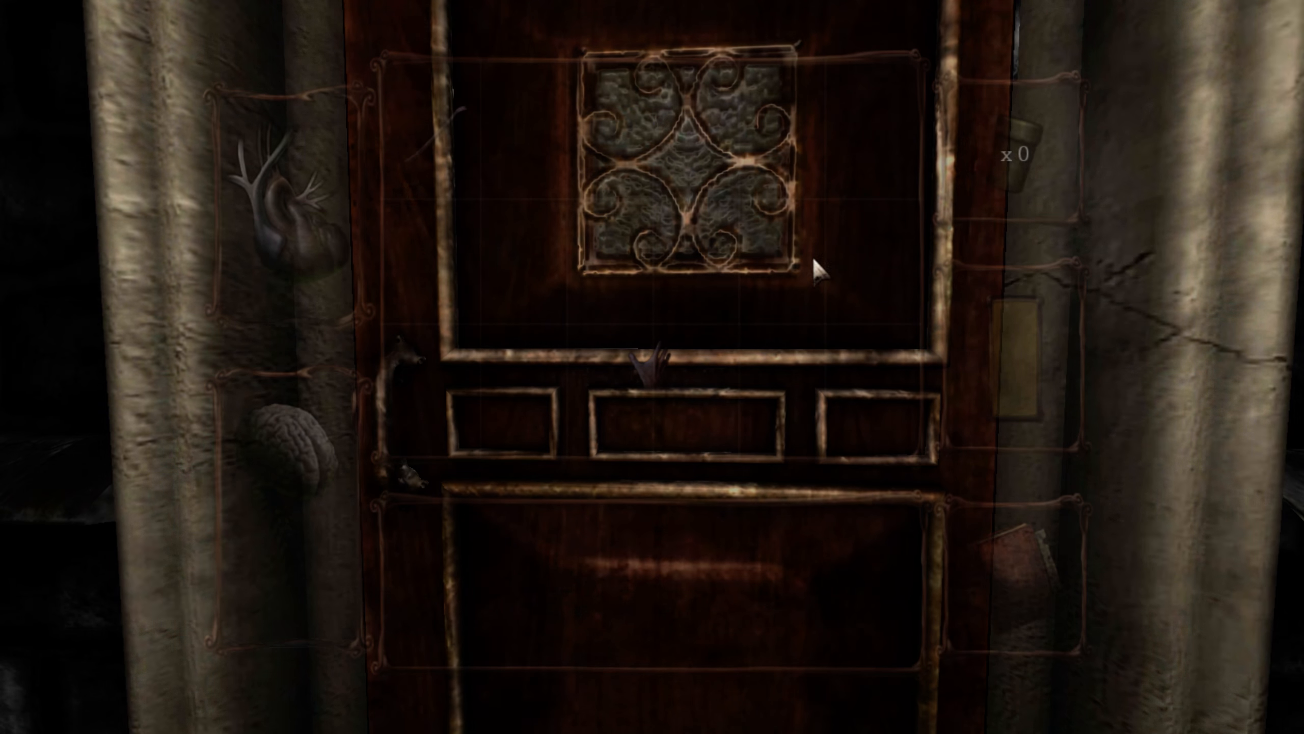
double_click(421, 133)
key(s)
key(s)
click(652, 367)
key(w)
drag(652, 367, 811, 369)
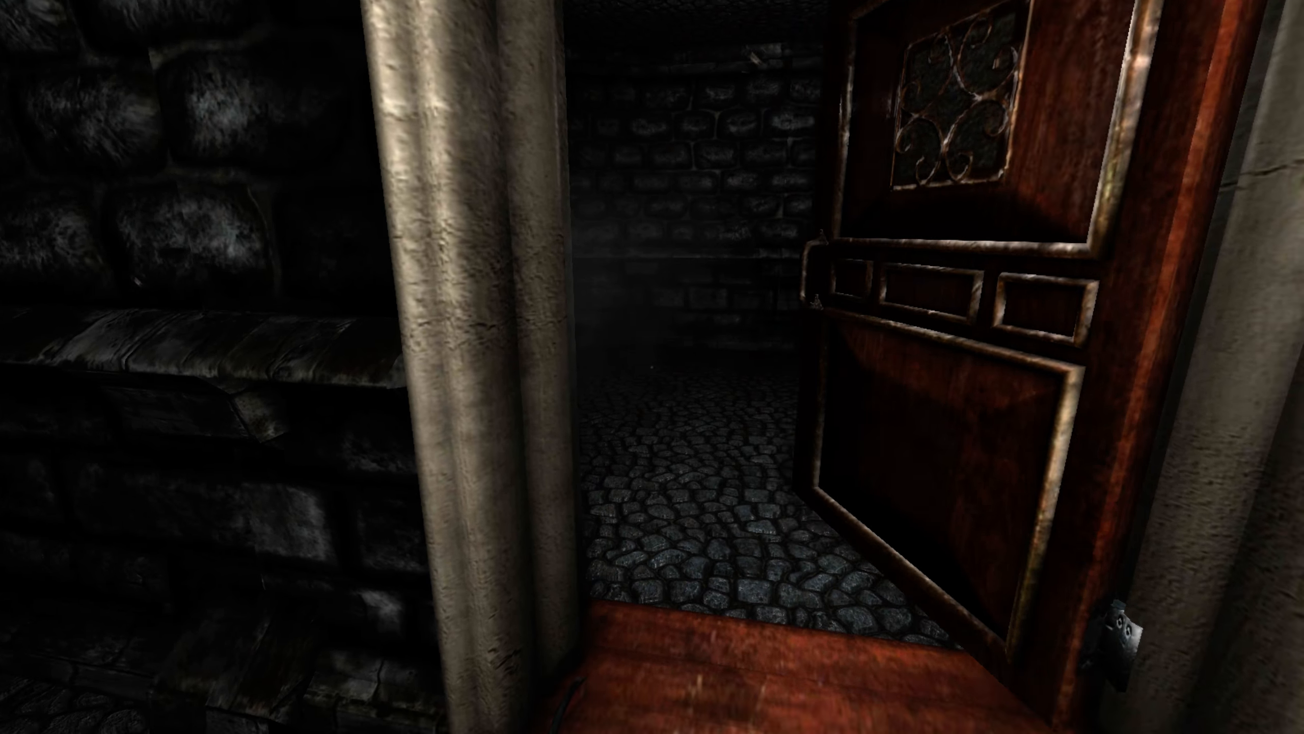
key(w)
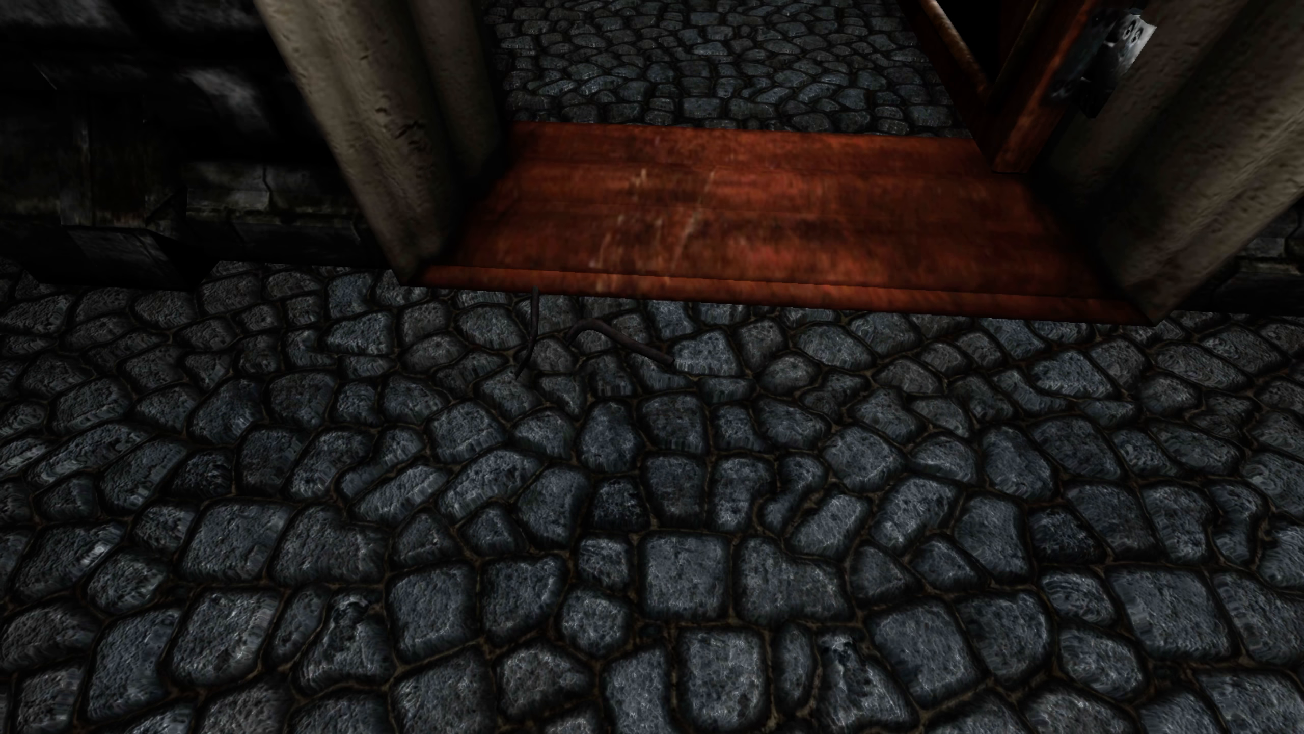
drag(652, 367, 652, 15)
key(w)
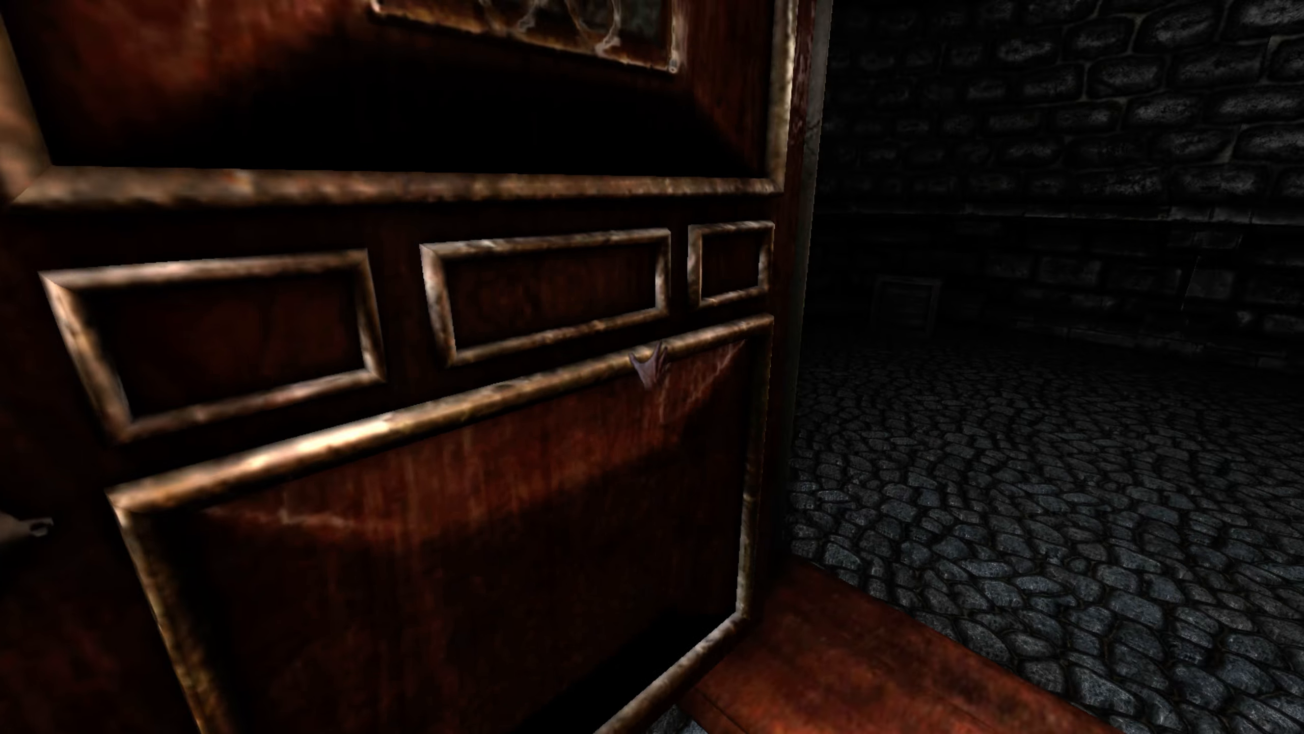
key(s)
drag(652, 367, 755, 366)
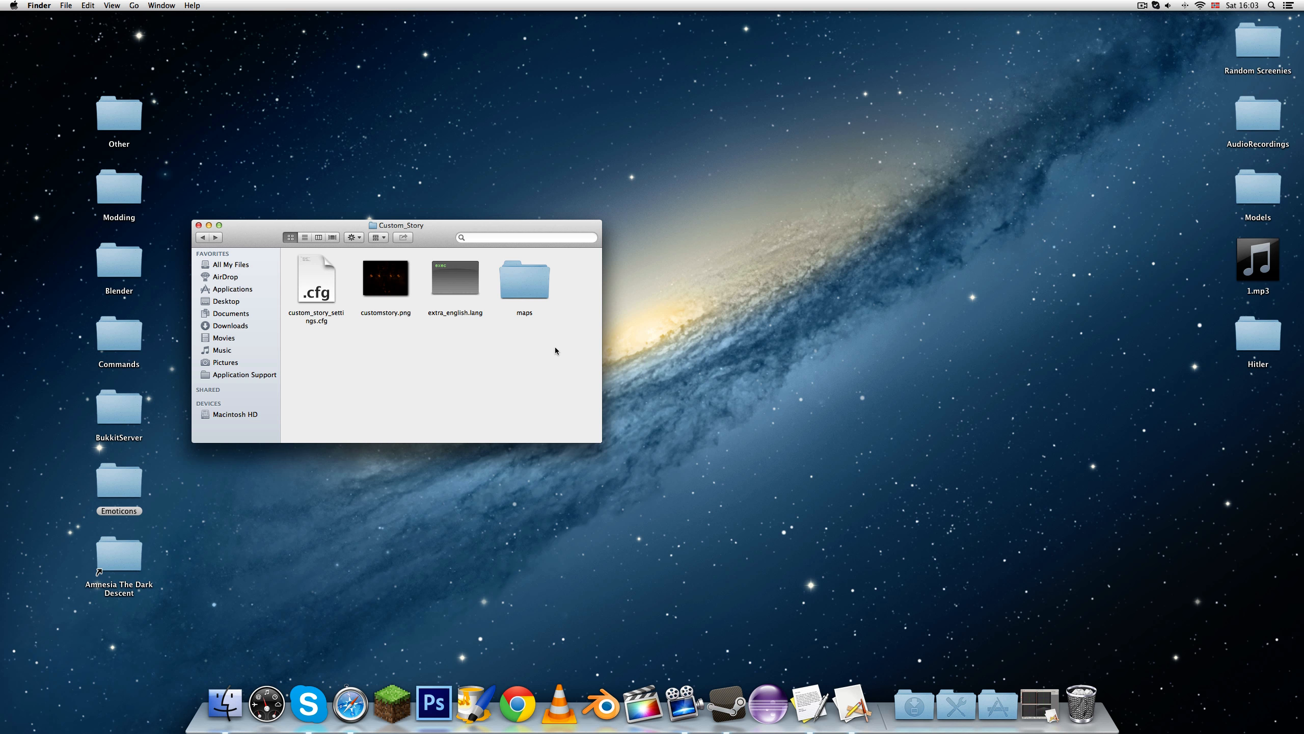
Open the maps folder inside the Custom_Story folder.
drag(559, 365, 568, 320)
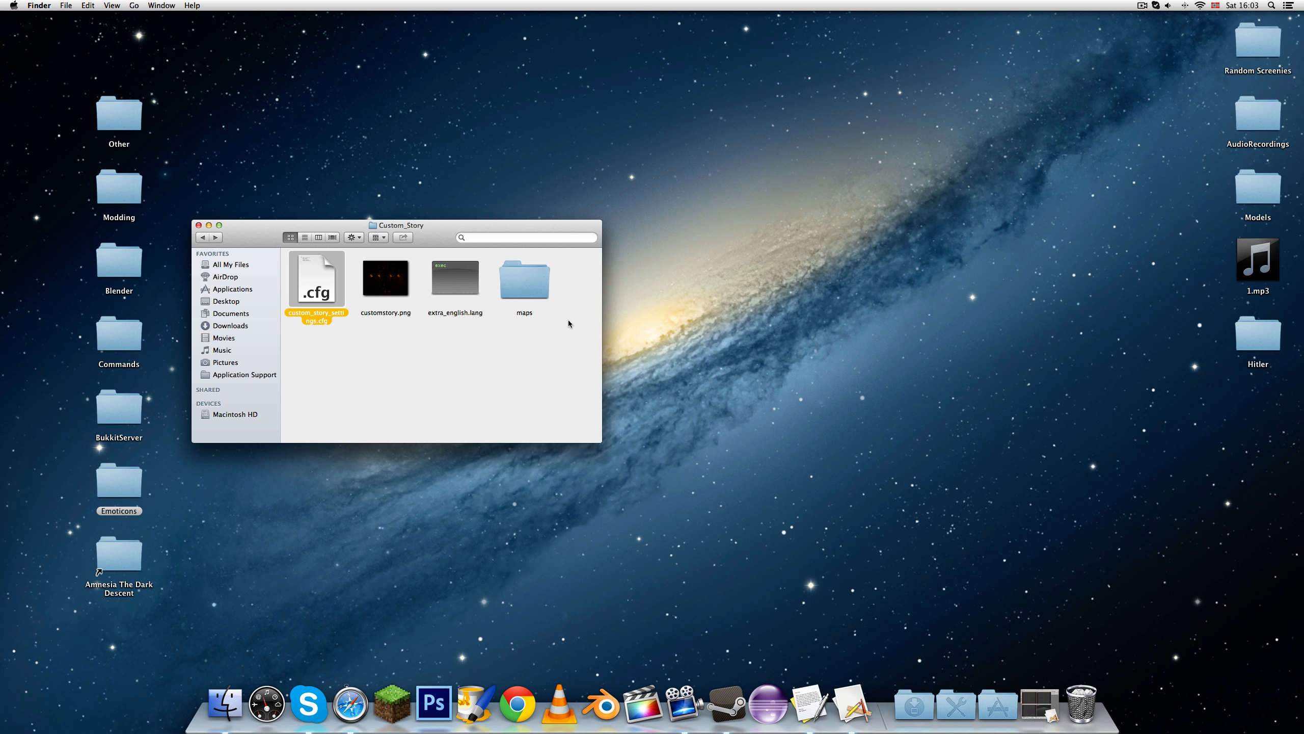
click(559, 335)
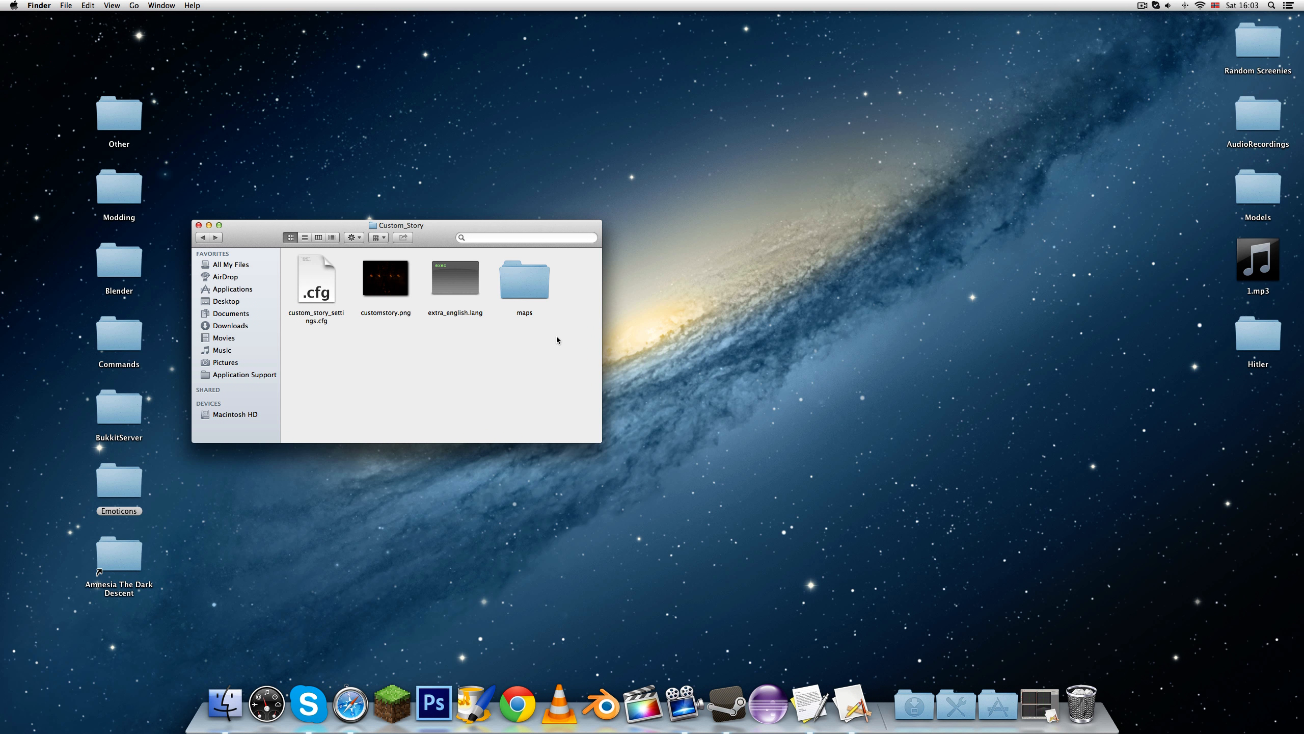
double_click(528, 282)
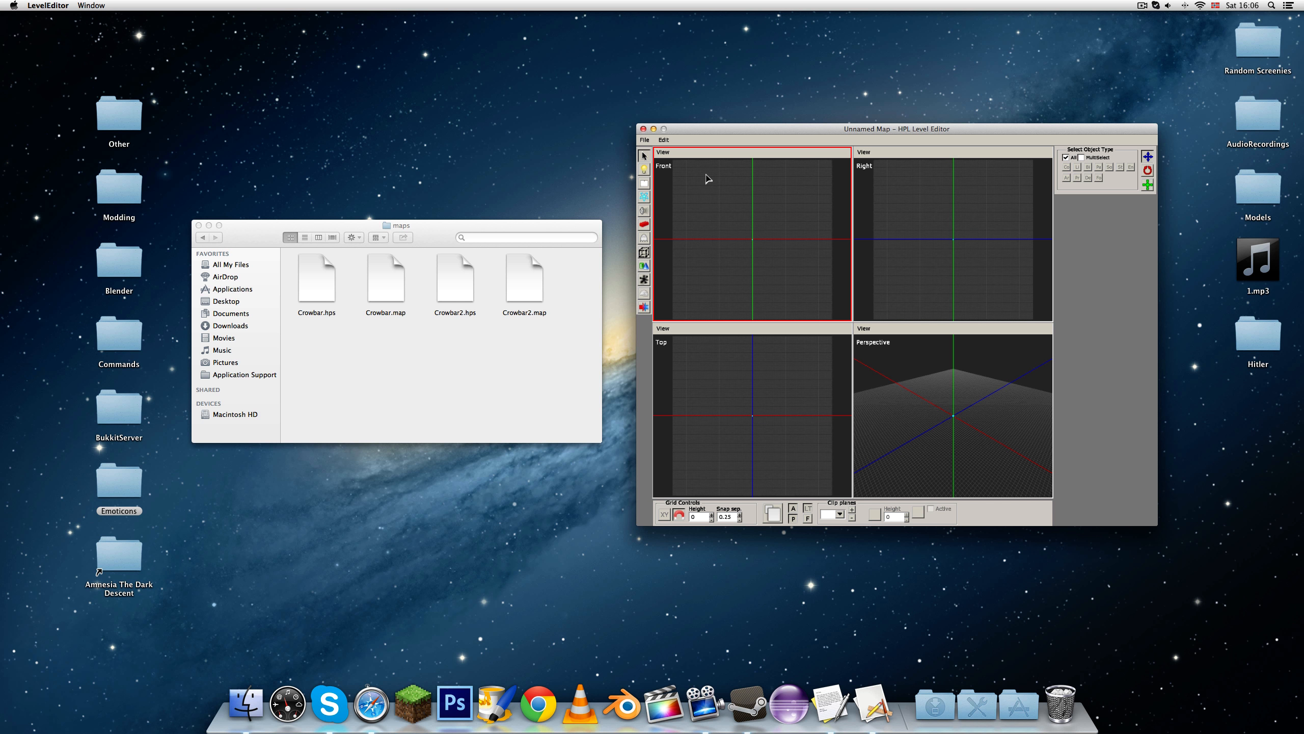
click(540, 280)
click(579, 273)
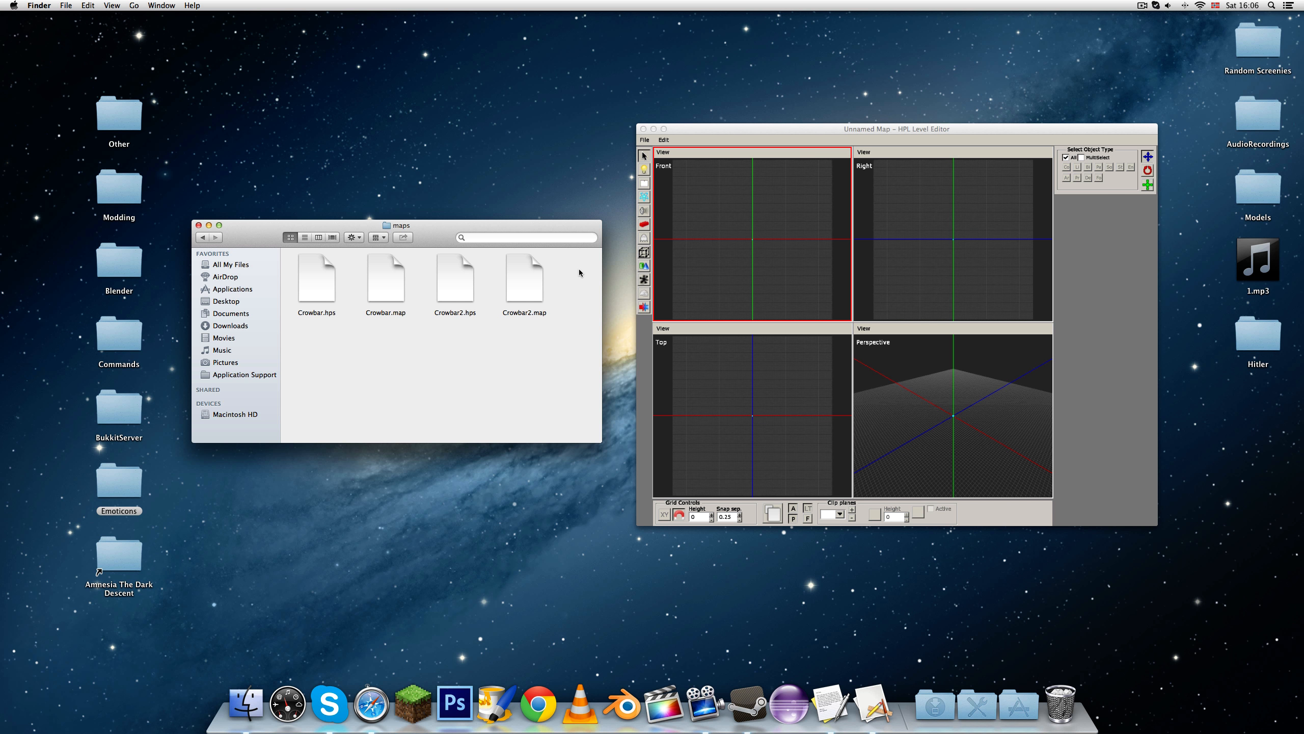
Switch to HPL Level Editor and load the map file Crowbar2.map.
click(644, 141)
click(644, 141)
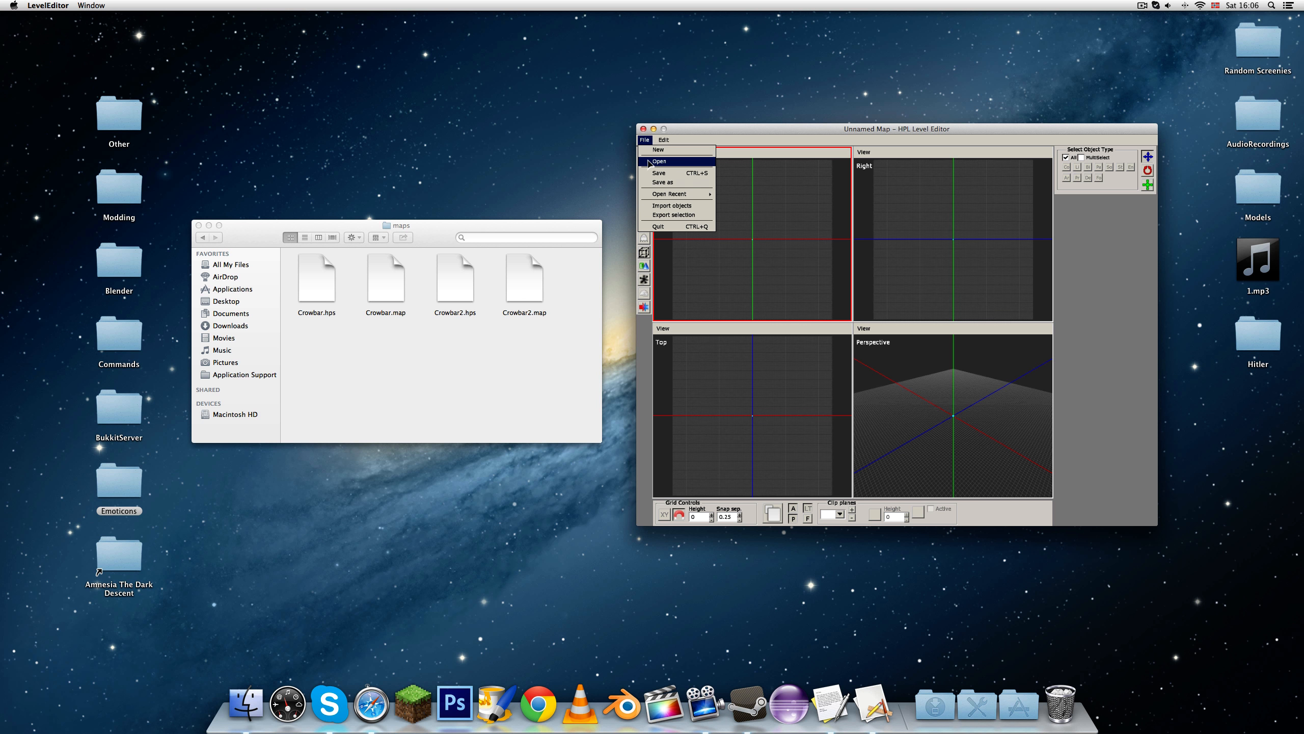
click(657, 164)
click(793, 269)
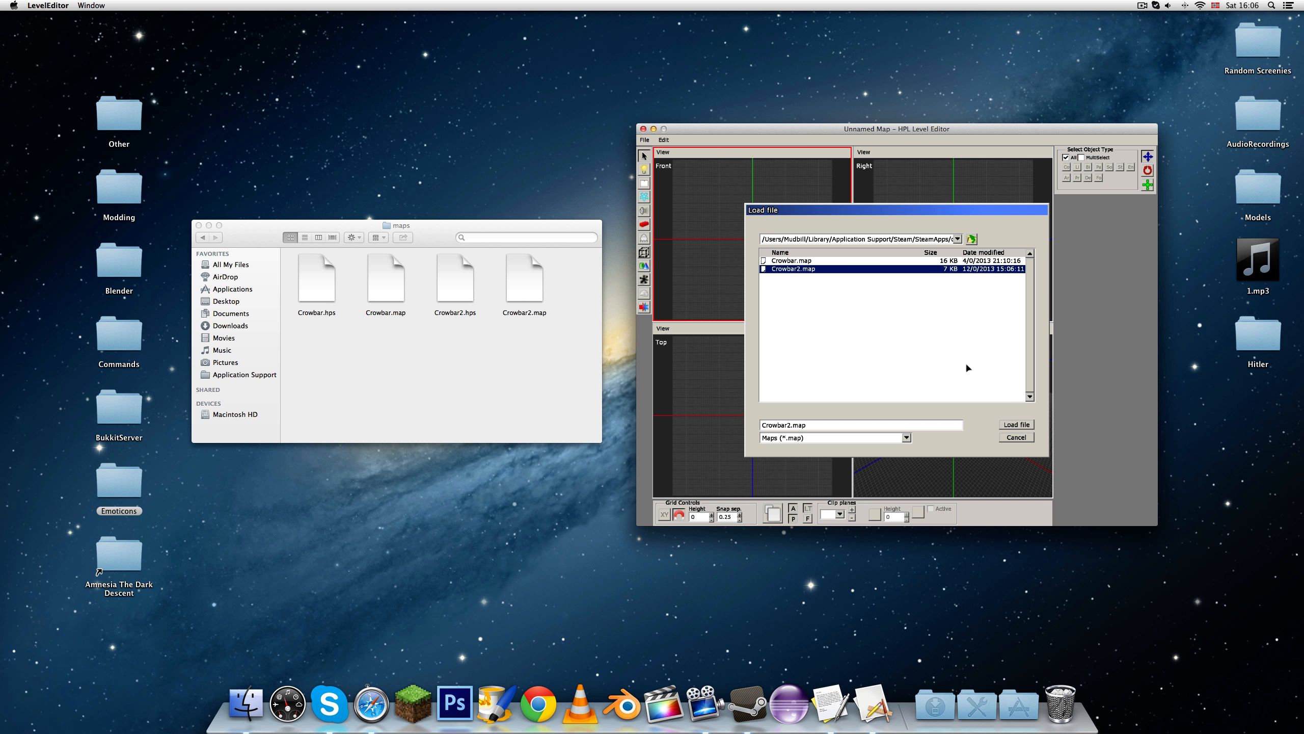
click(1009, 427)
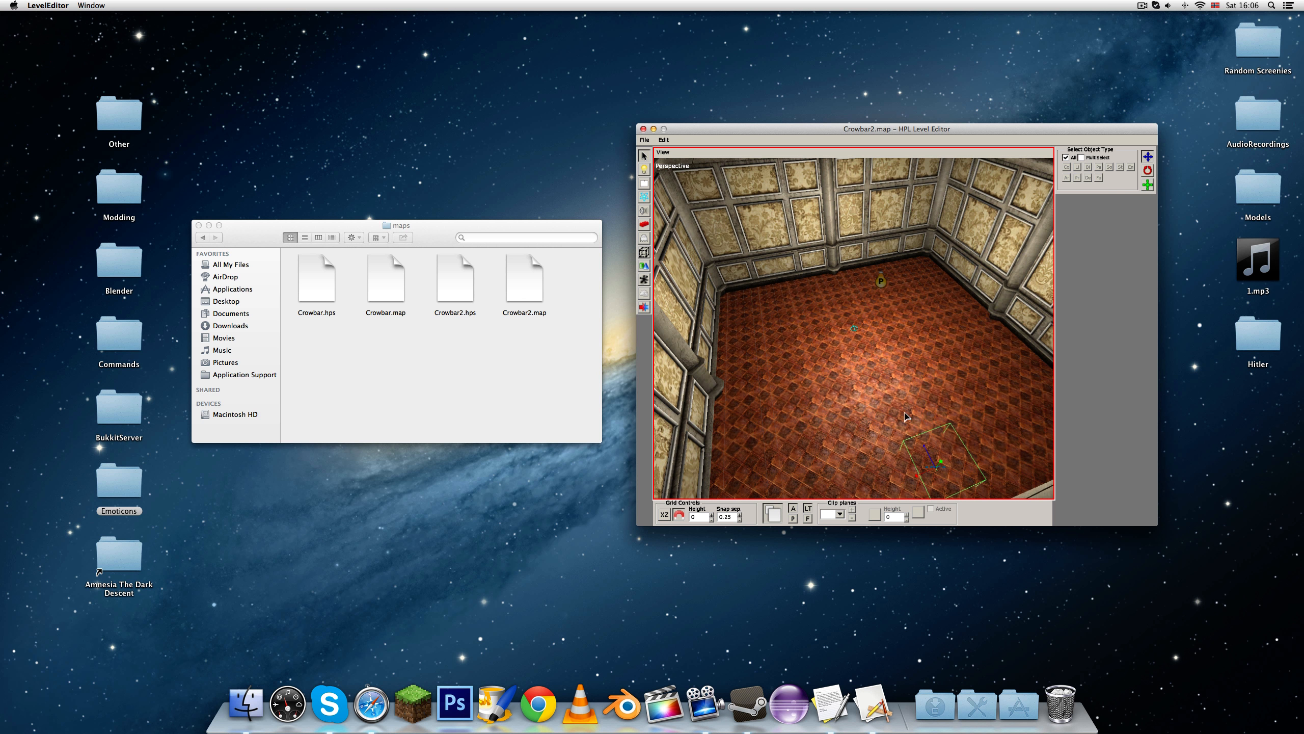
Start placing static objects and choose the mansionbase object set.
scroll(904, 416, down, 8)
alt+drag(858, 378, 621, 246)
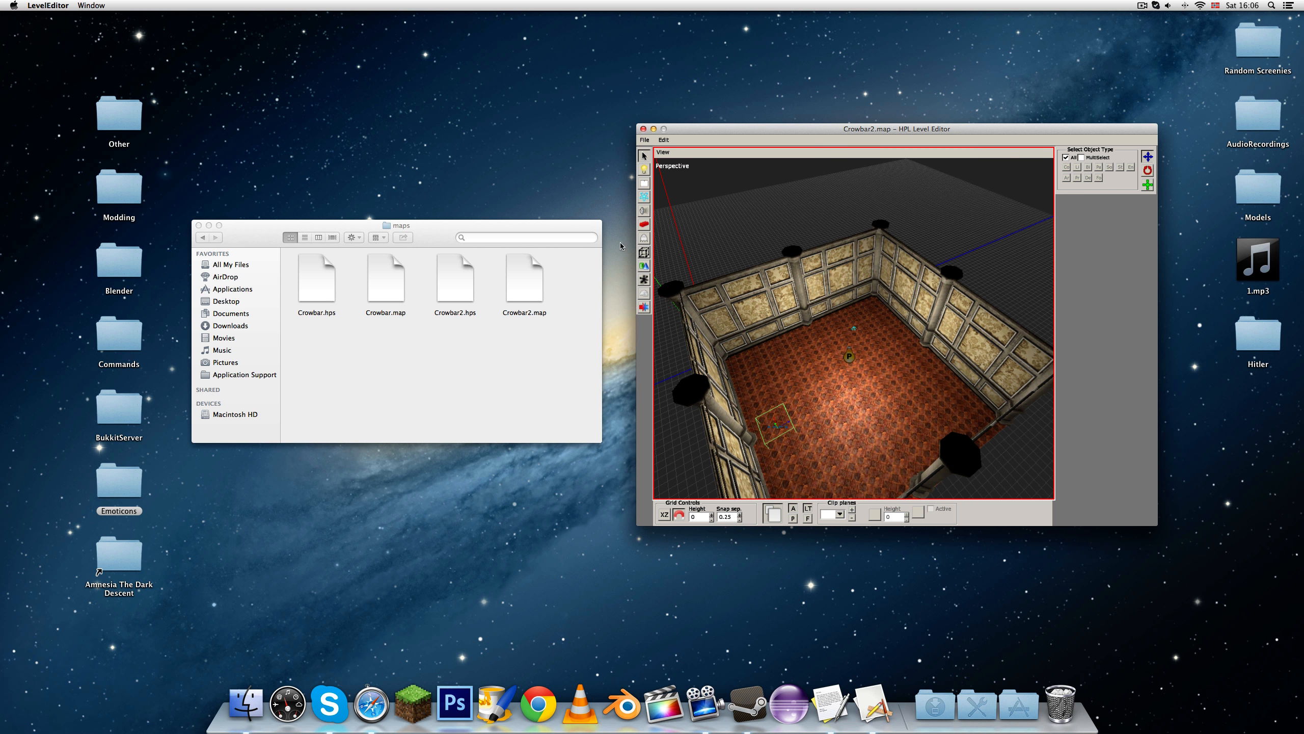
click(644, 225)
click(1144, 161)
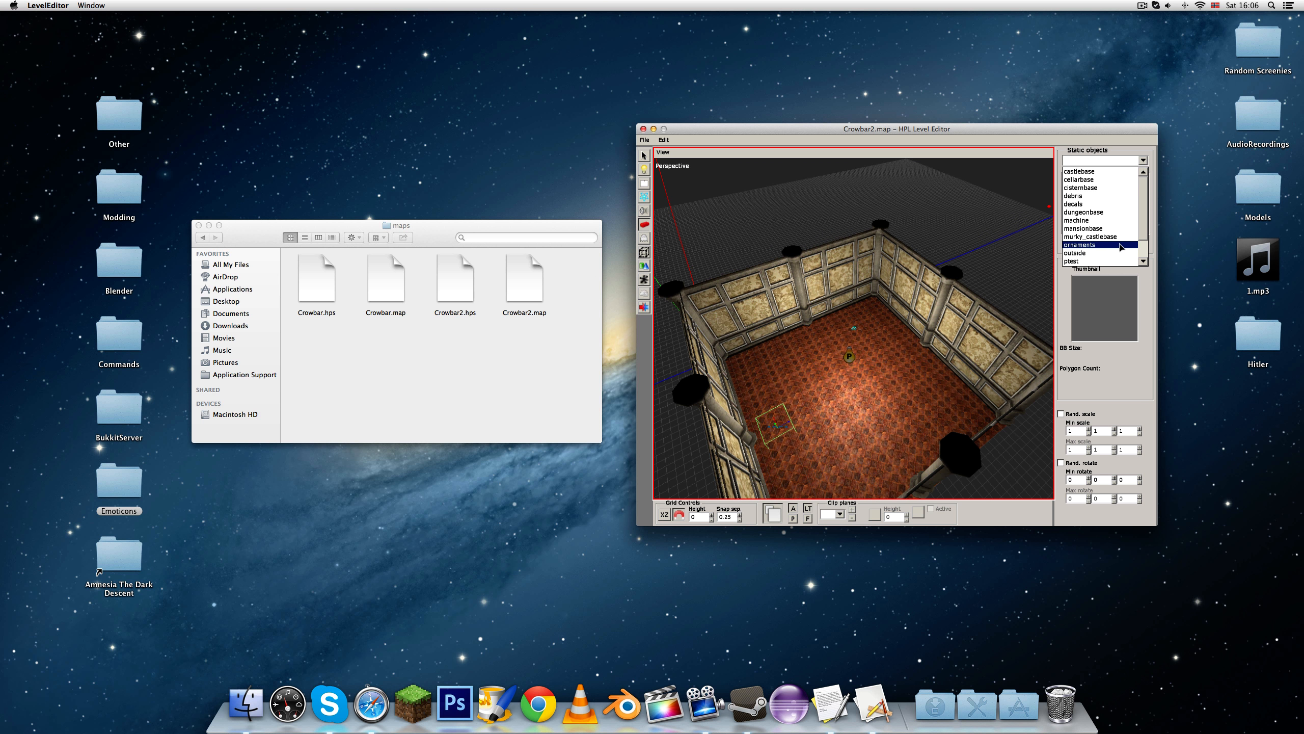
scroll(1121, 245, down, 3)
click(1096, 203)
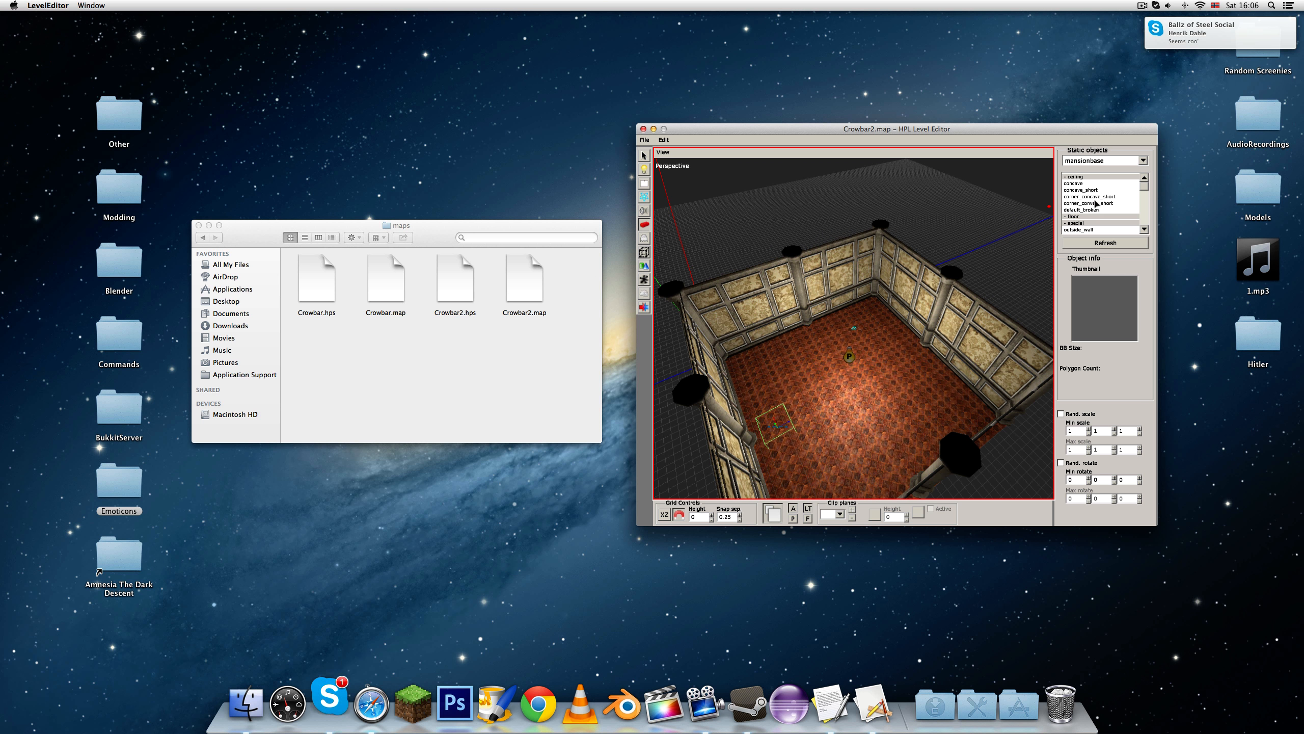
scroll(1096, 204, down, 3)
Set the Skype status to Do not disturb.
click(1155, 5)
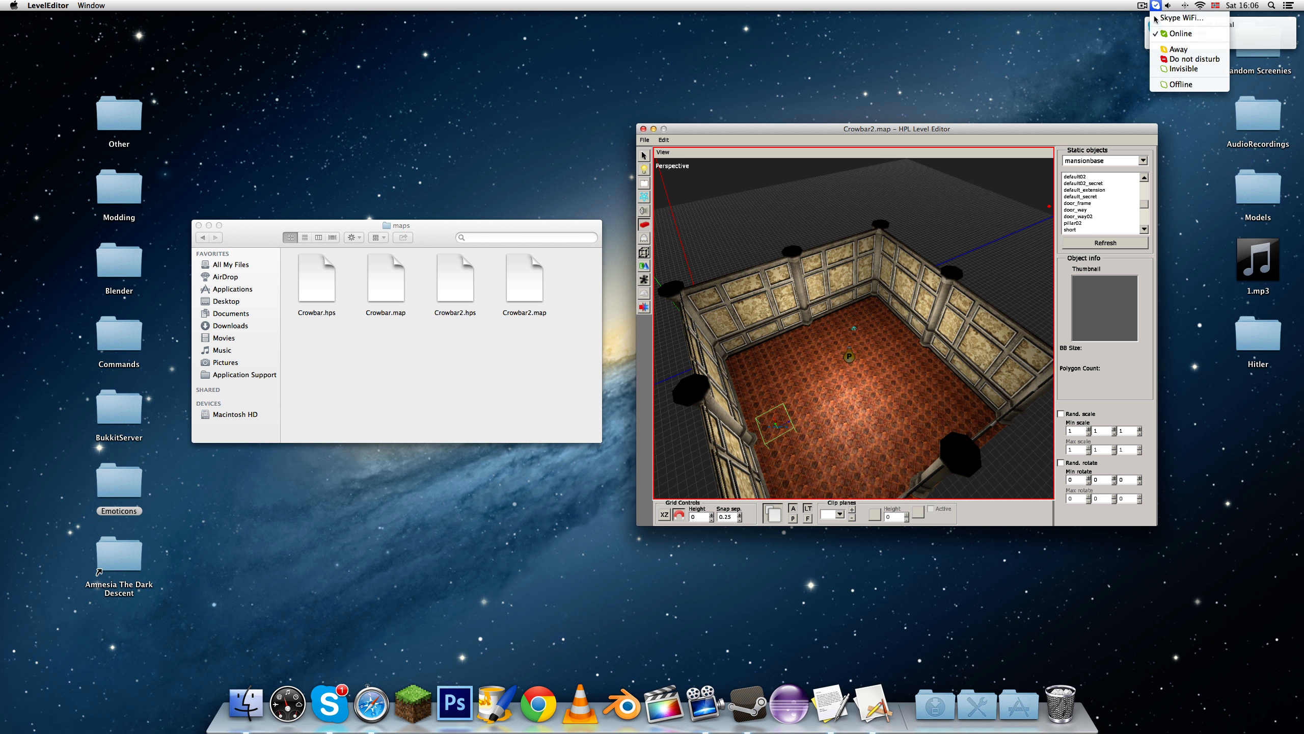
click(1161, 62)
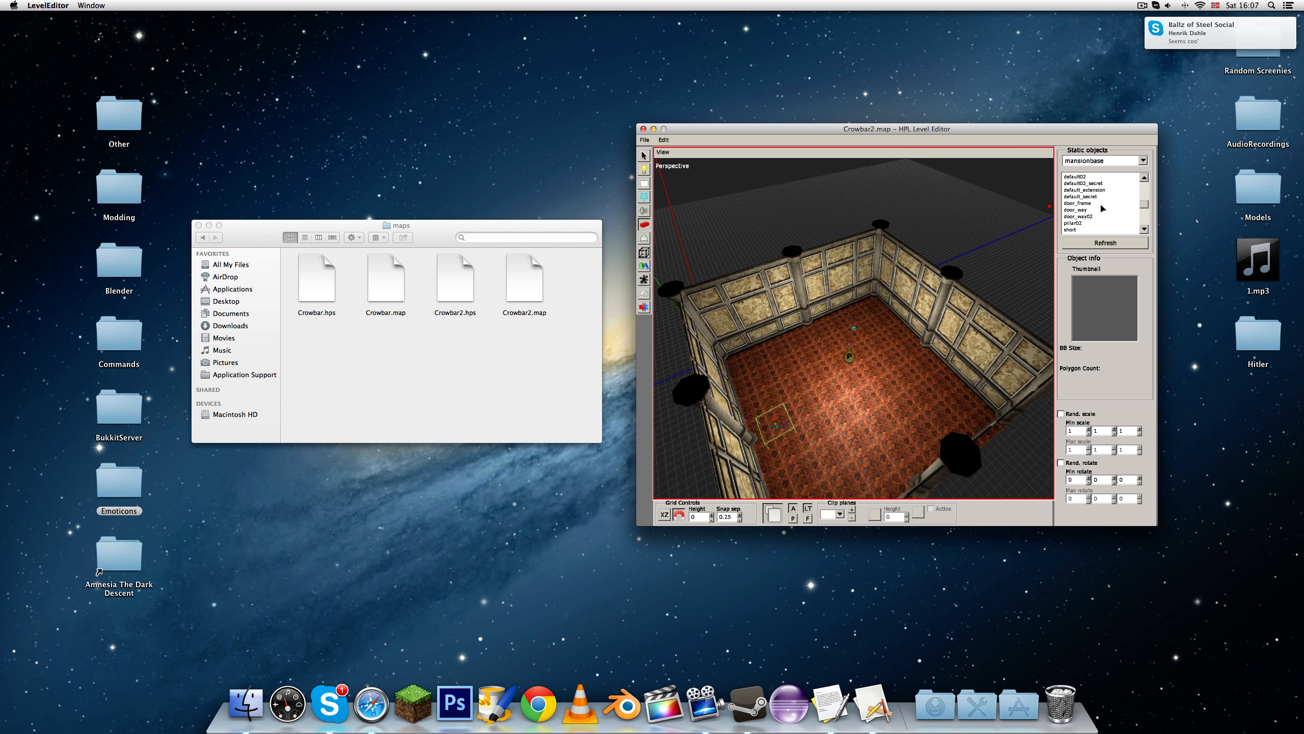
Preview the mansionbase wall pieces and place a door_way wall in the middle of the room.
scroll(1143, 210, down, 3)
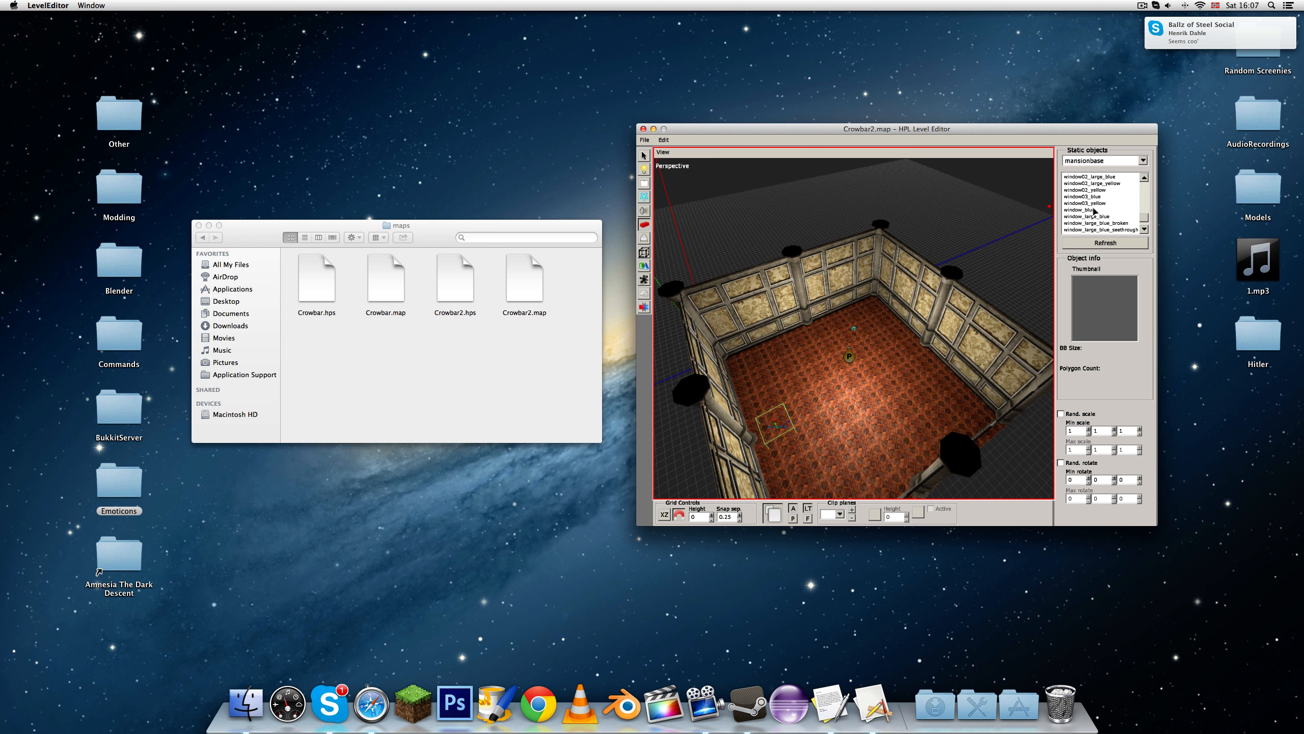
scroll(1095, 210, up, 2)
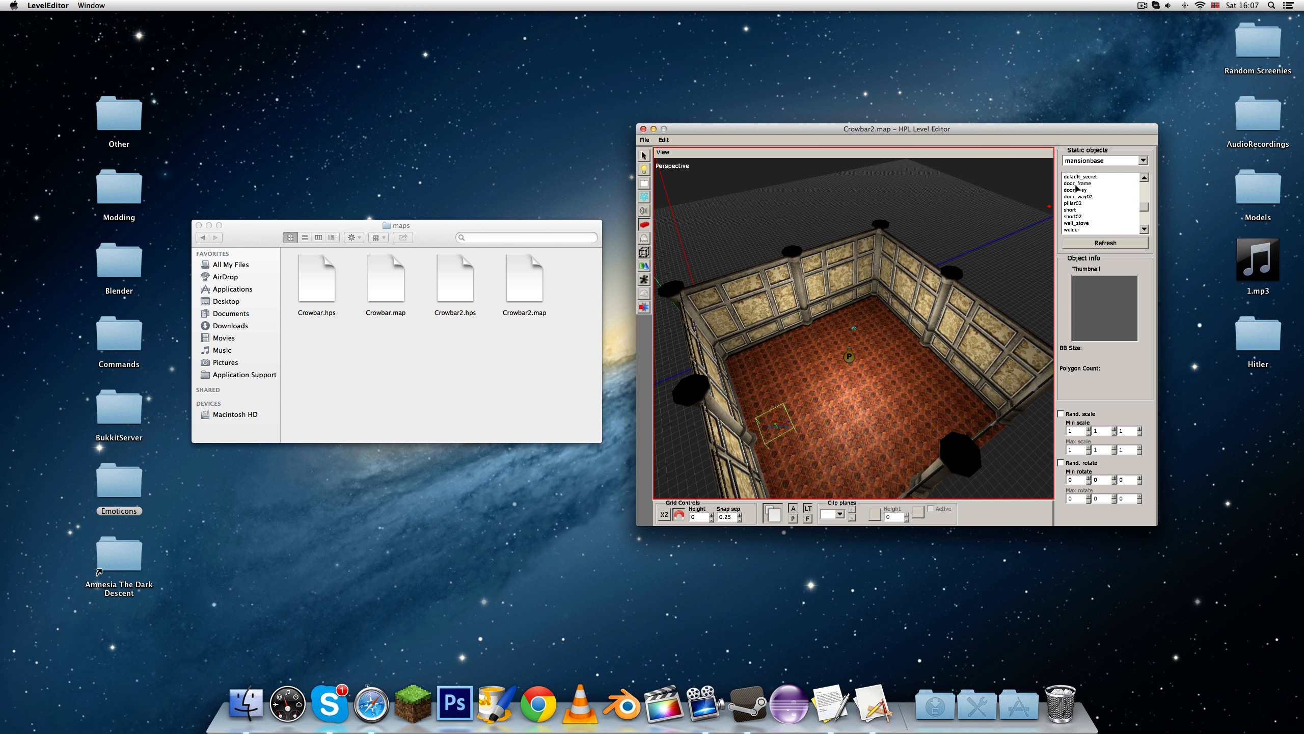
click(1078, 177)
scroll(1080, 180, up, 2)
click(1082, 198)
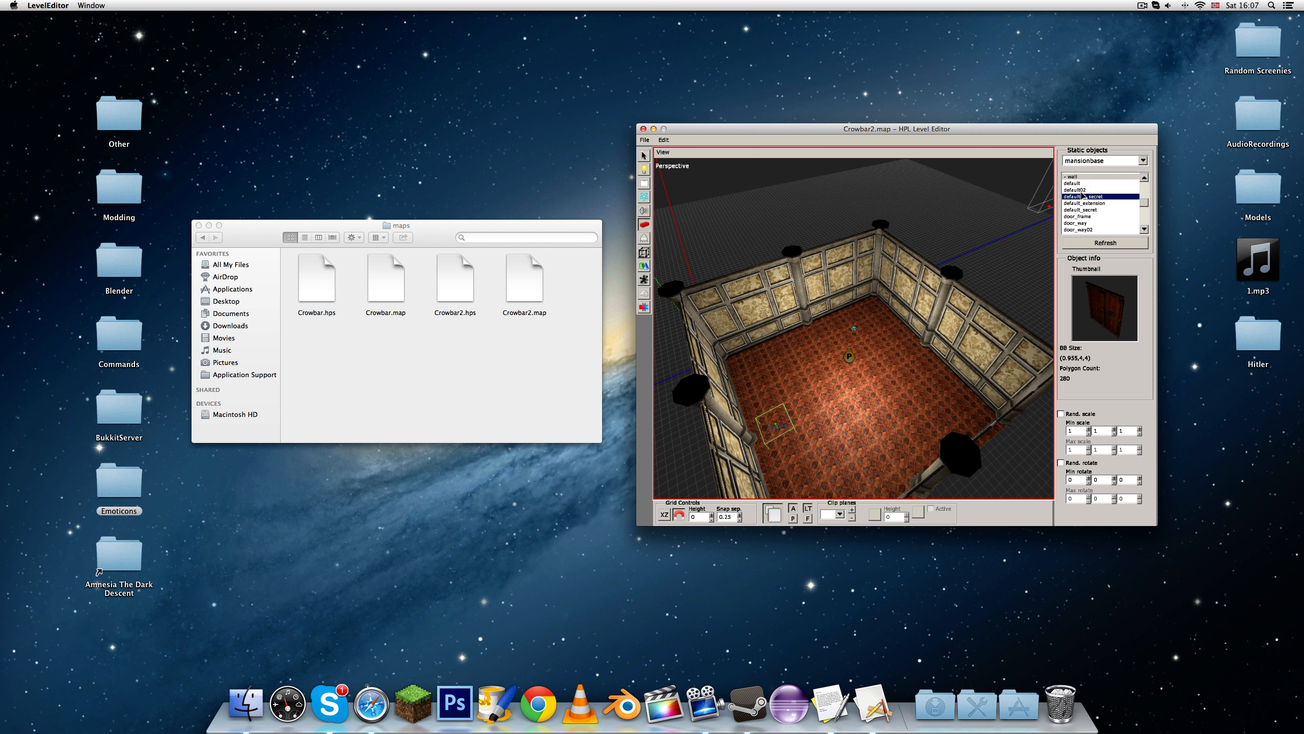
click(1079, 183)
alt+drag(822, 385, 869, 410)
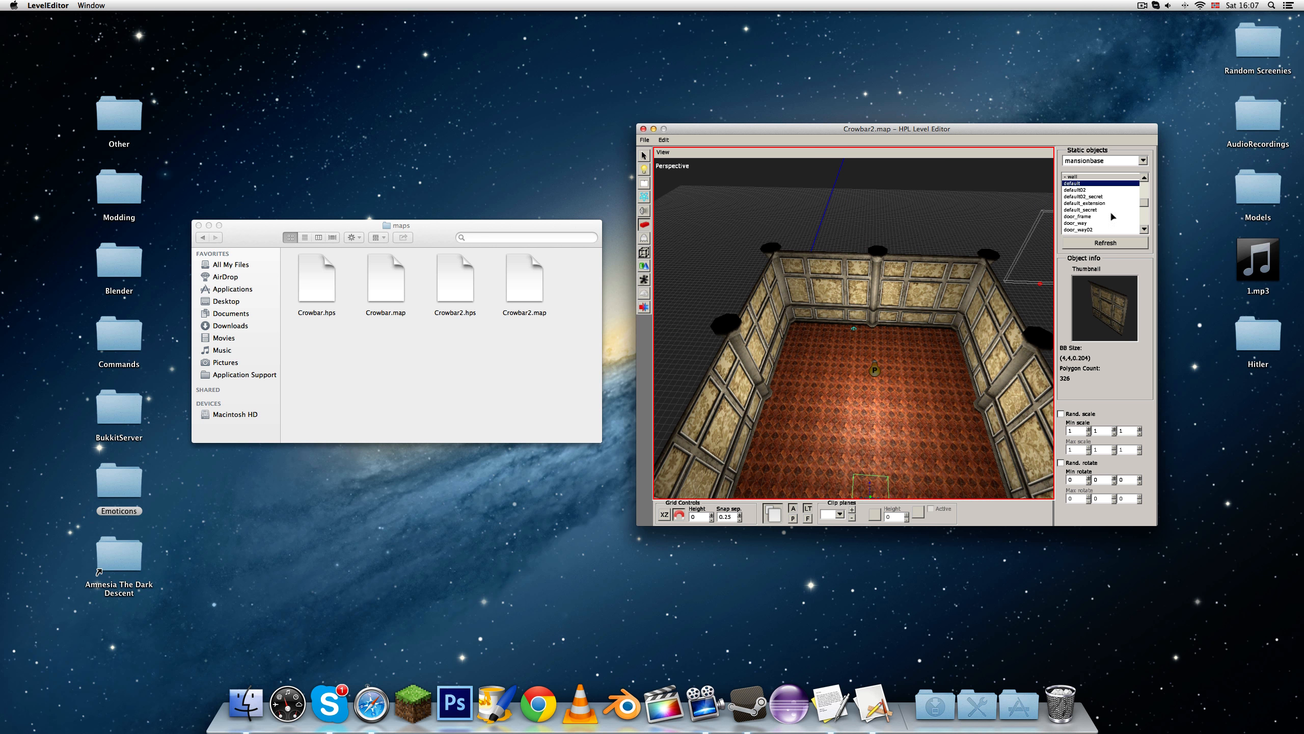
click(1089, 209)
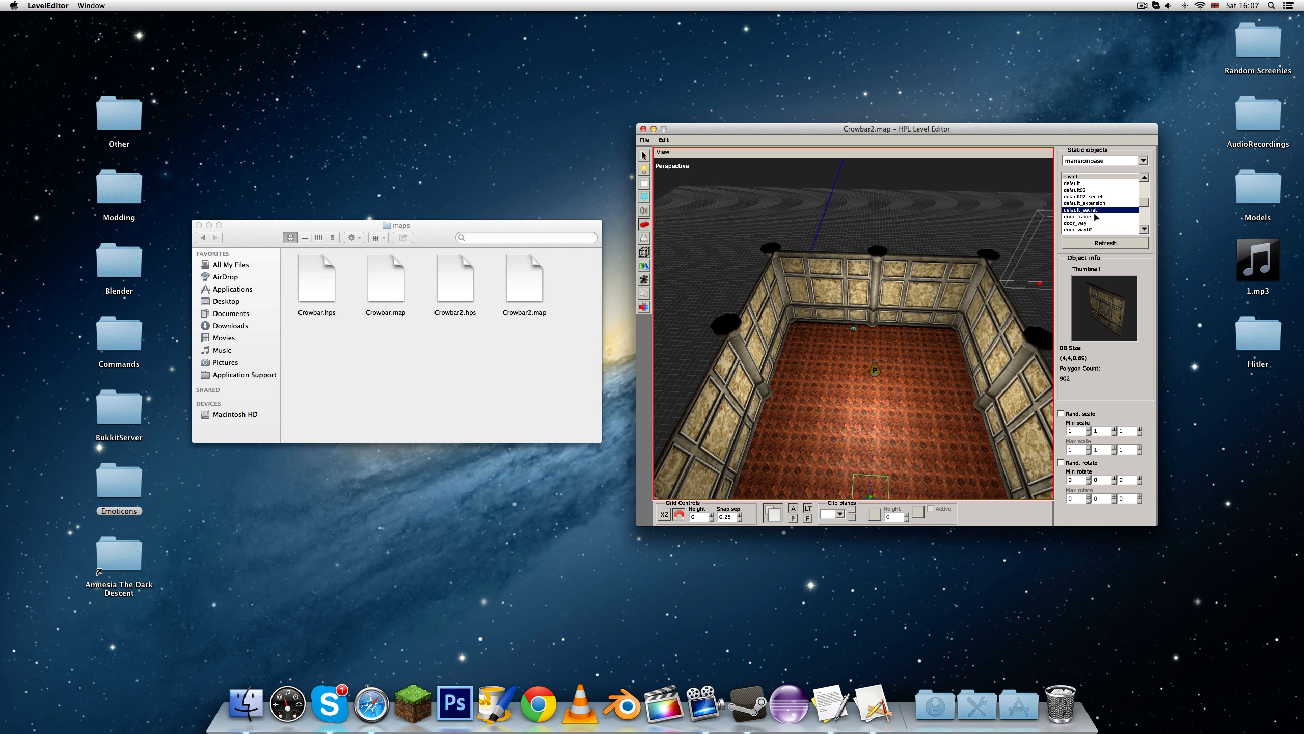
click(1096, 217)
click(1094, 223)
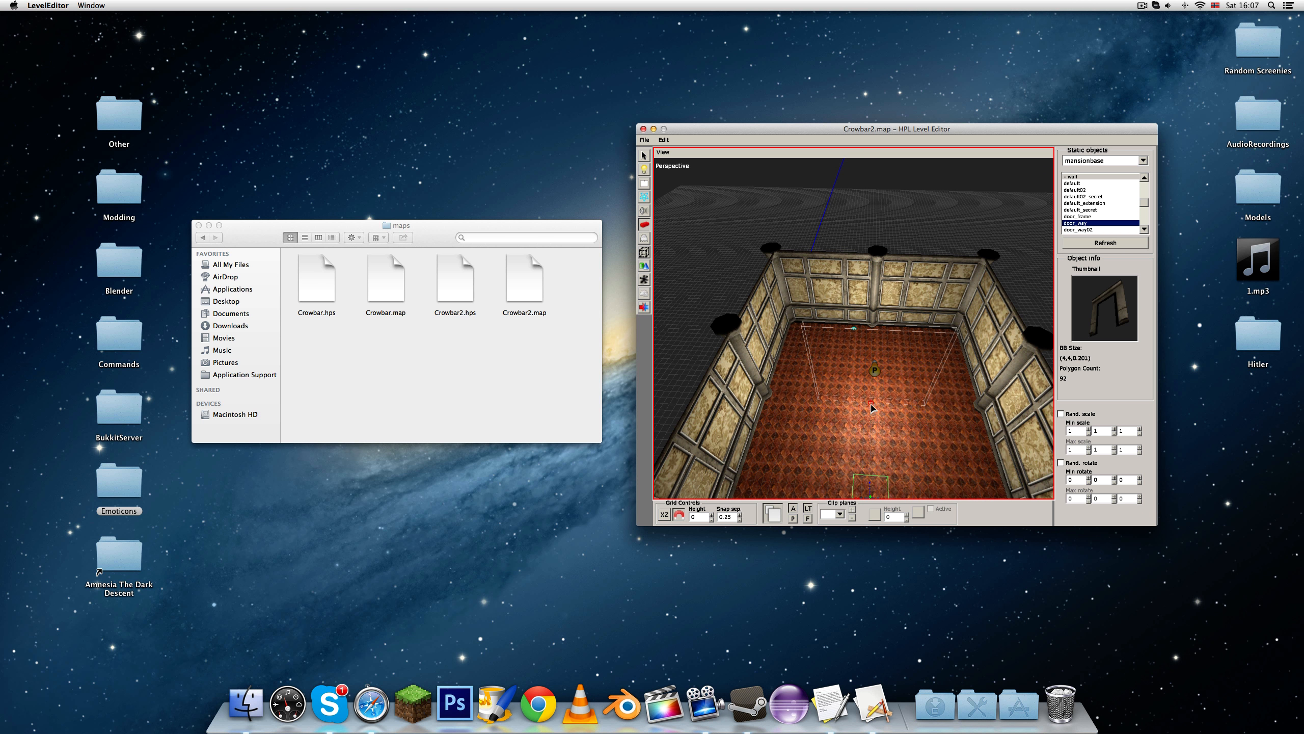
click(871, 408)
Rotate the door_way piece 180 degrees about Y and place a second one back to back with the first.
alt+drag(871, 402, 729, 398)
shift+scroll(797, 386, up, 2)
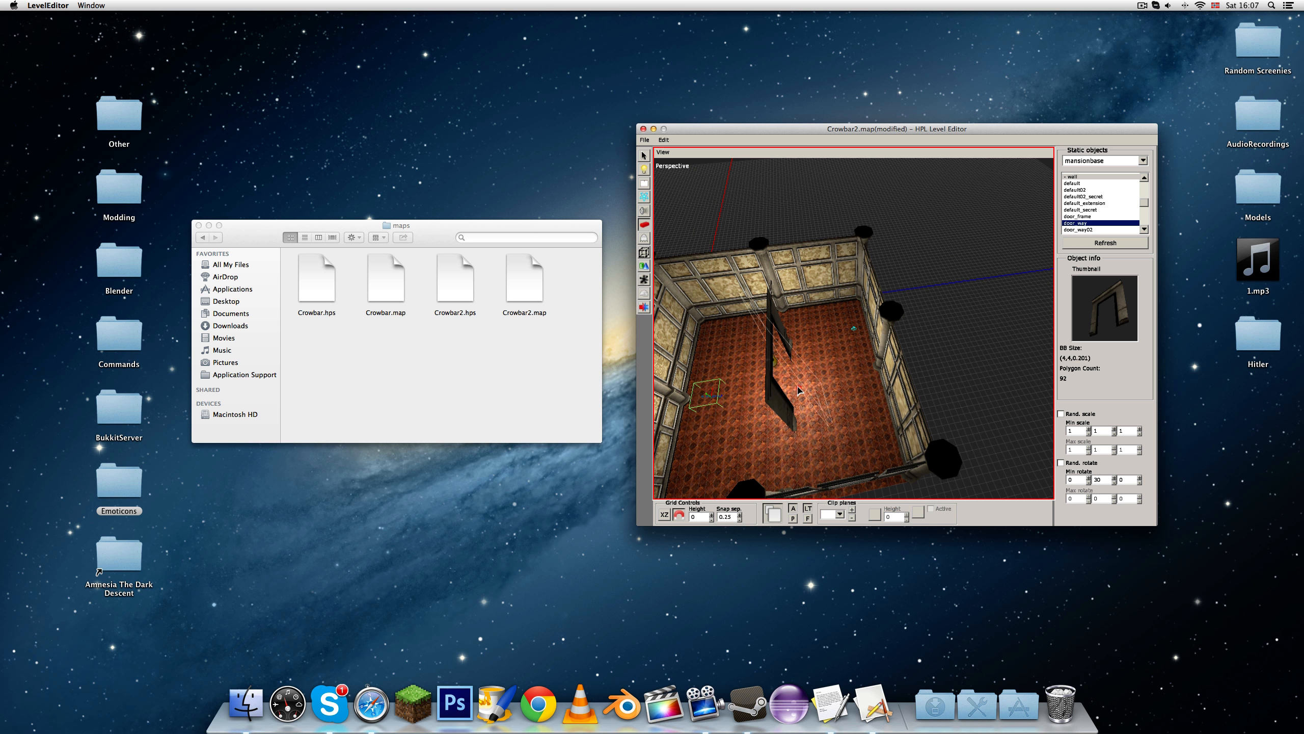
shift+scroll(797, 386, up, 10)
alt+drag(791, 385, 995, 390)
Place a door_frame piece, rotated 180 degrees about Y, in the doorway opening.
click(1083, 217)
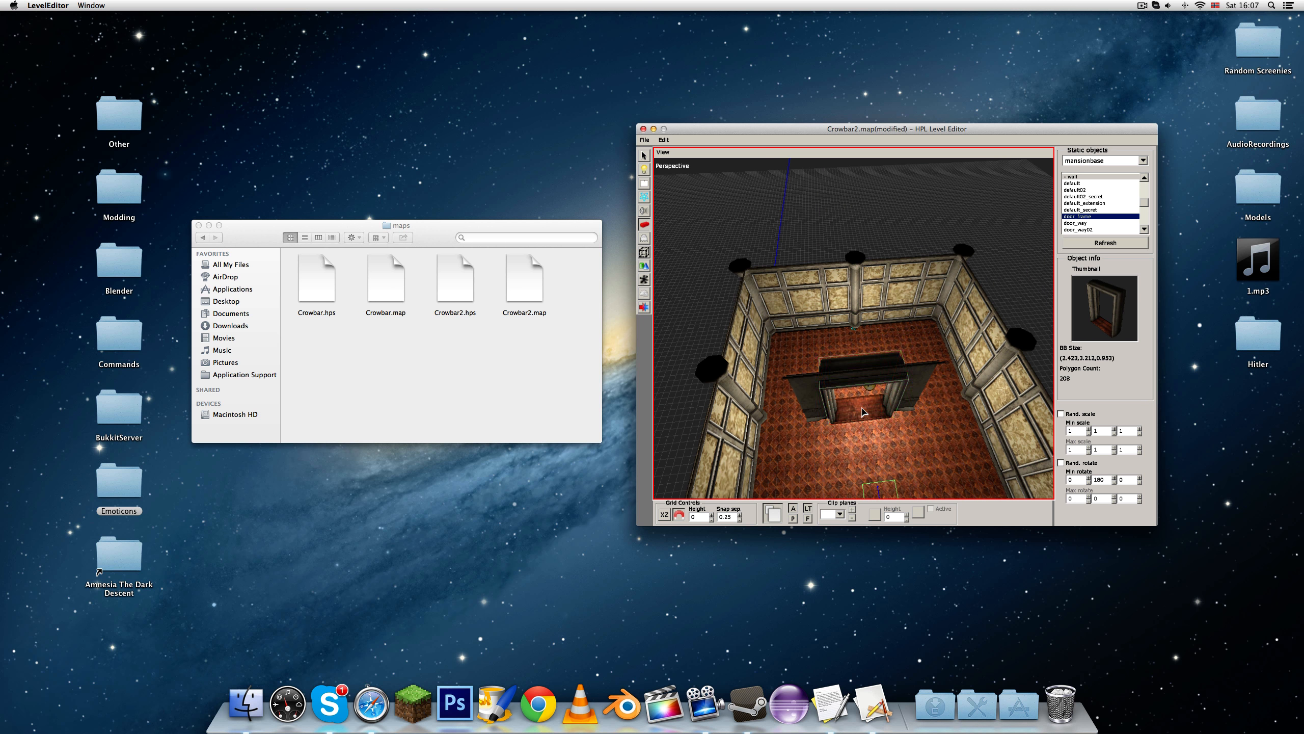
alt+drag(862, 412, 706, 386)
scroll(752, 380, down, 3)
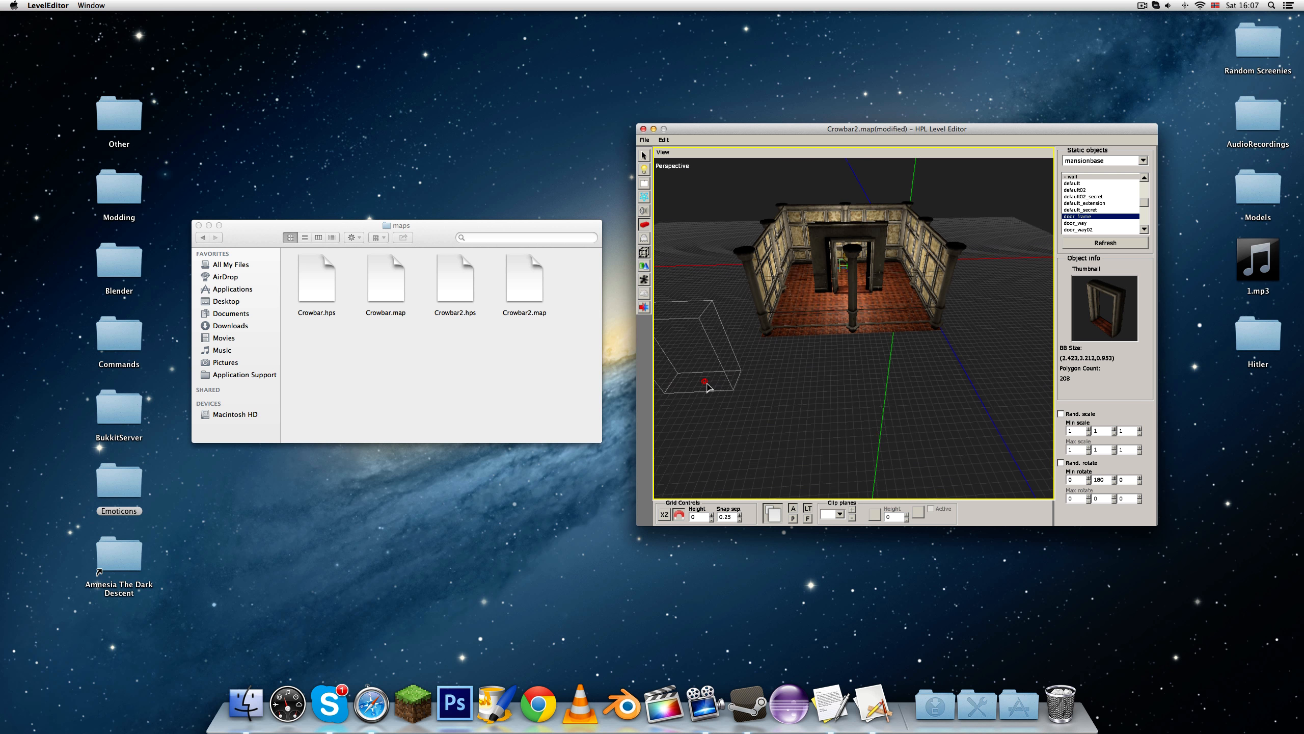
Line up the two door_way walls and the door_frame along X, with the second door_way at X -4.25.
key(1)
click(876, 272)
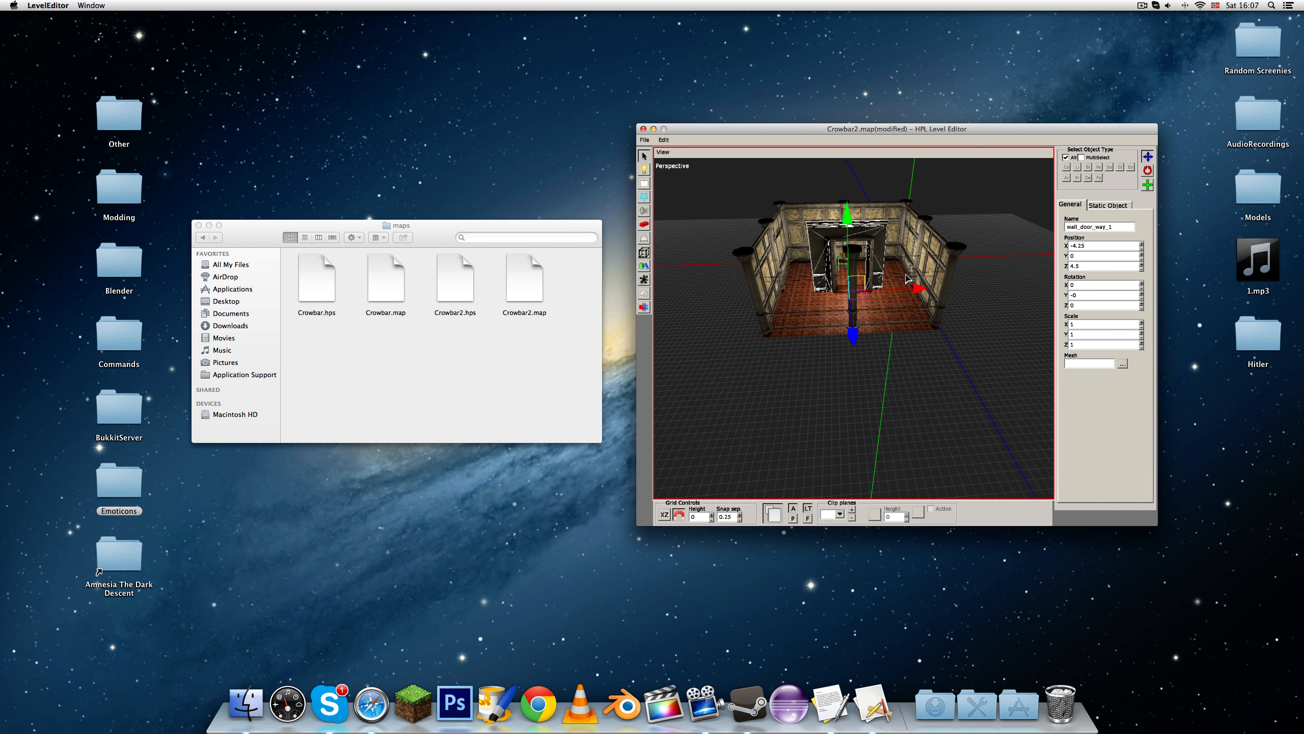
alt+drag(921, 289, 894, 327)
scroll(893, 312, up, 4)
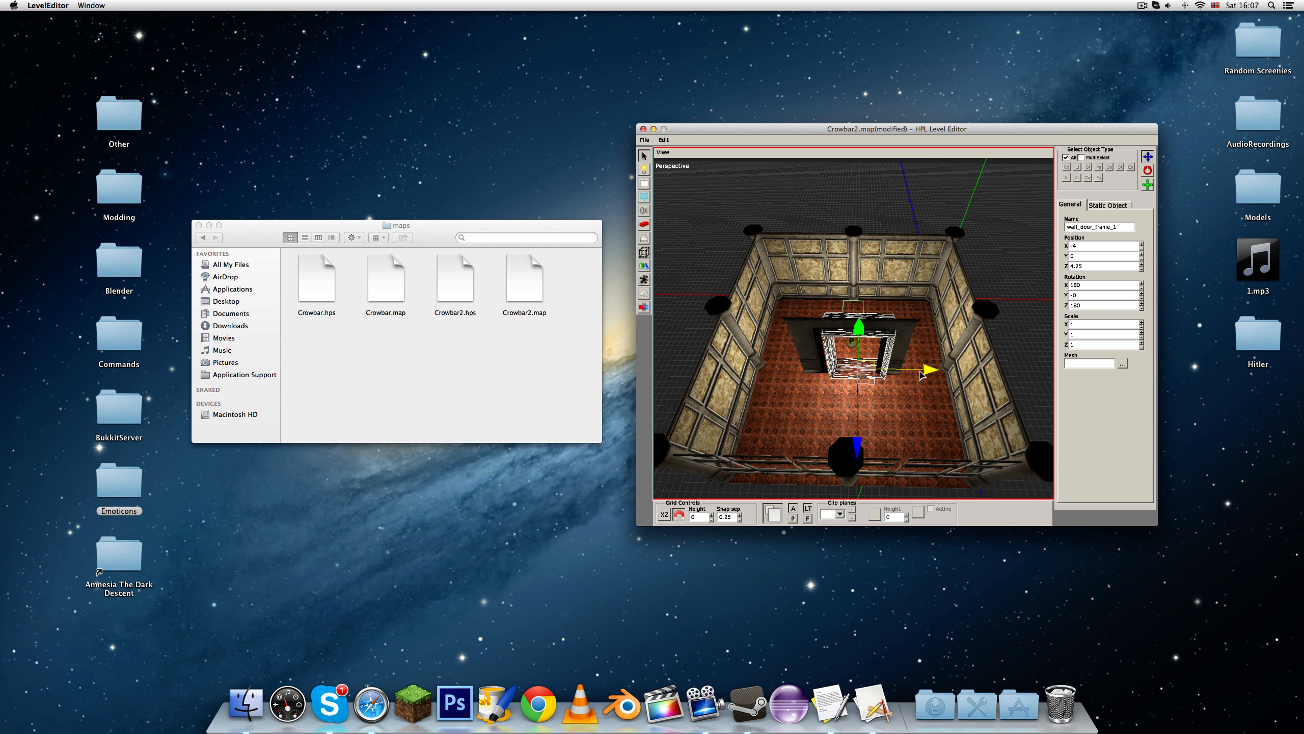
alt+drag(921, 376, 801, 267)
click(795, 263)
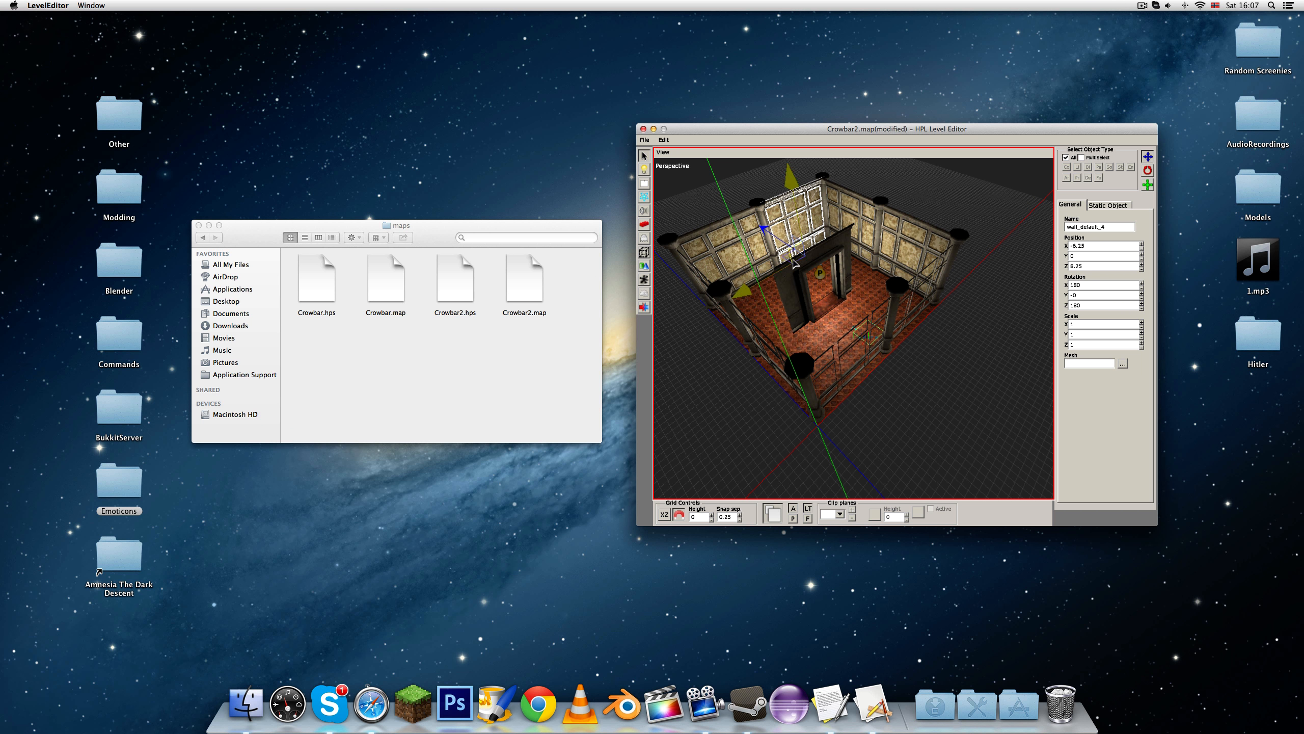
click(794, 283)
drag(761, 354, 770, 348)
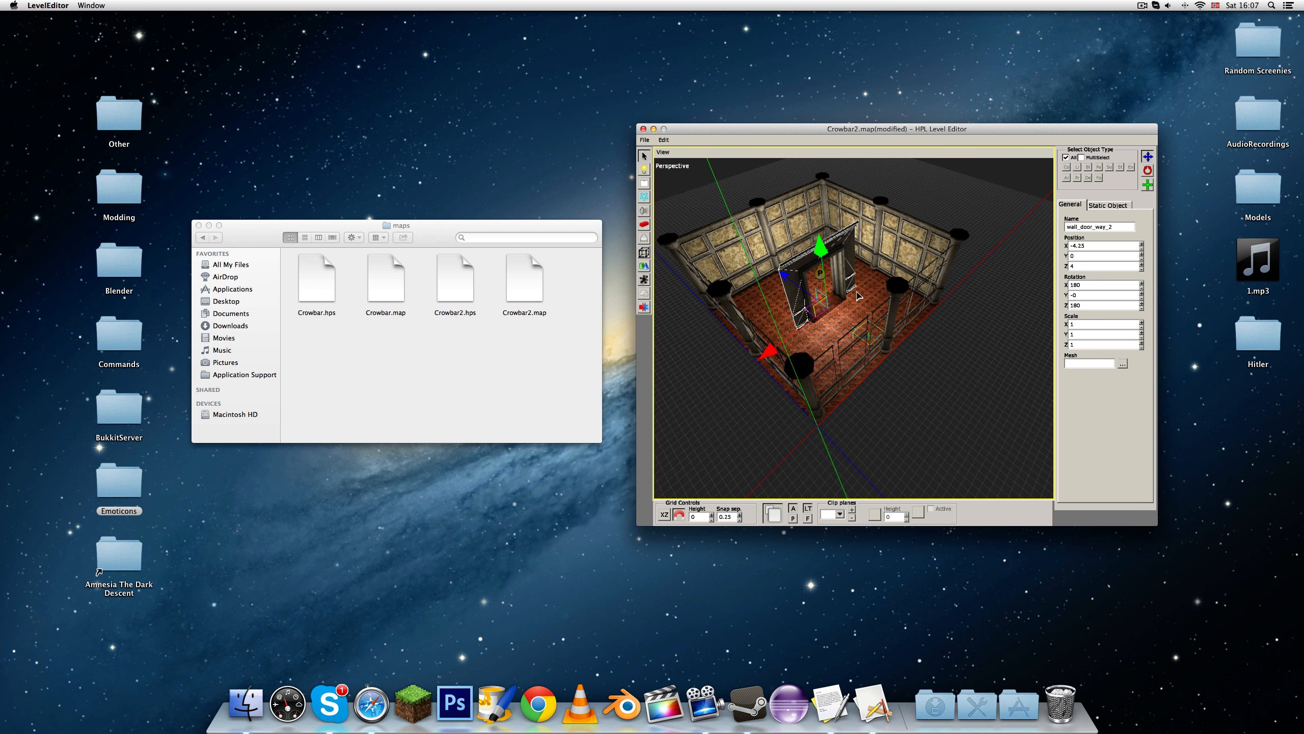
Place a mansion door entity from the door category inside the door frame.
alt+drag(856, 291, 907, 274)
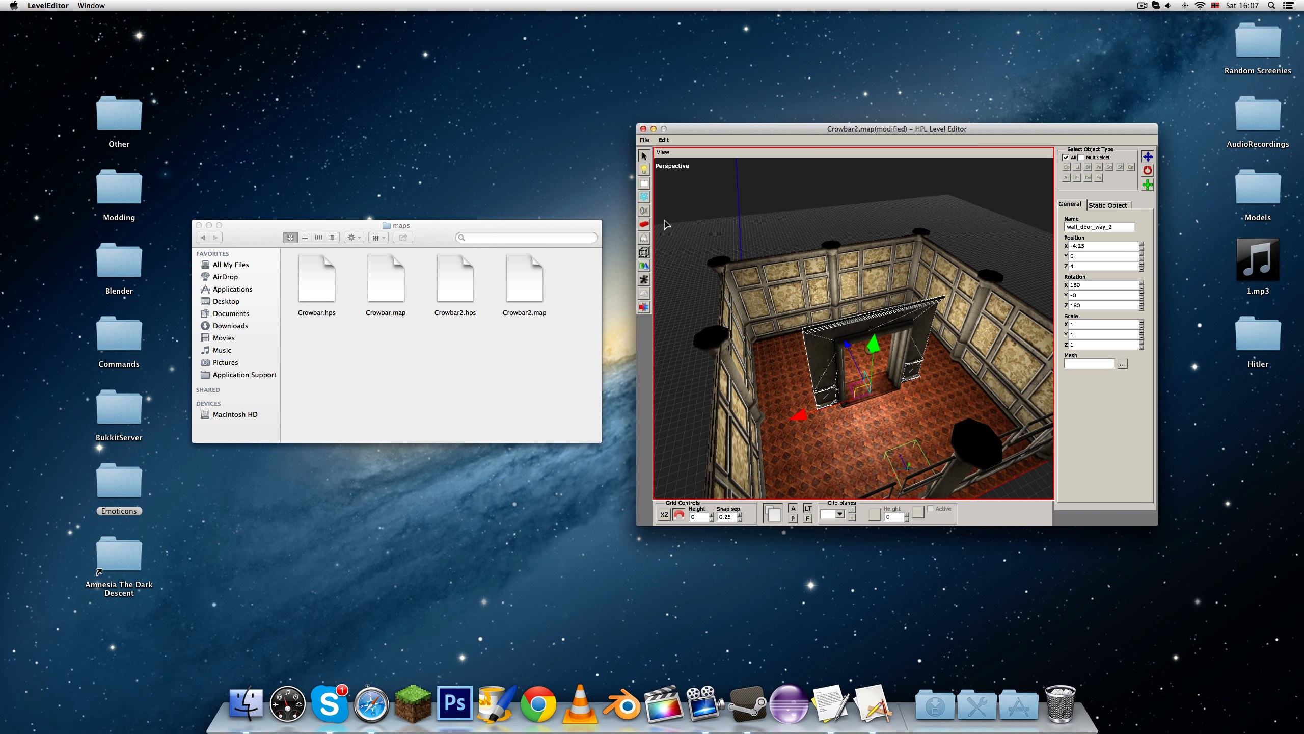
mouse_move(790, 290)
alt+mouse_down()
mouse_move(873, 278)
mouse_move(800, 309)
alt+mouse_up()
click(892, 217)
alt+drag(892, 217, 846, 304)
click(644, 237)
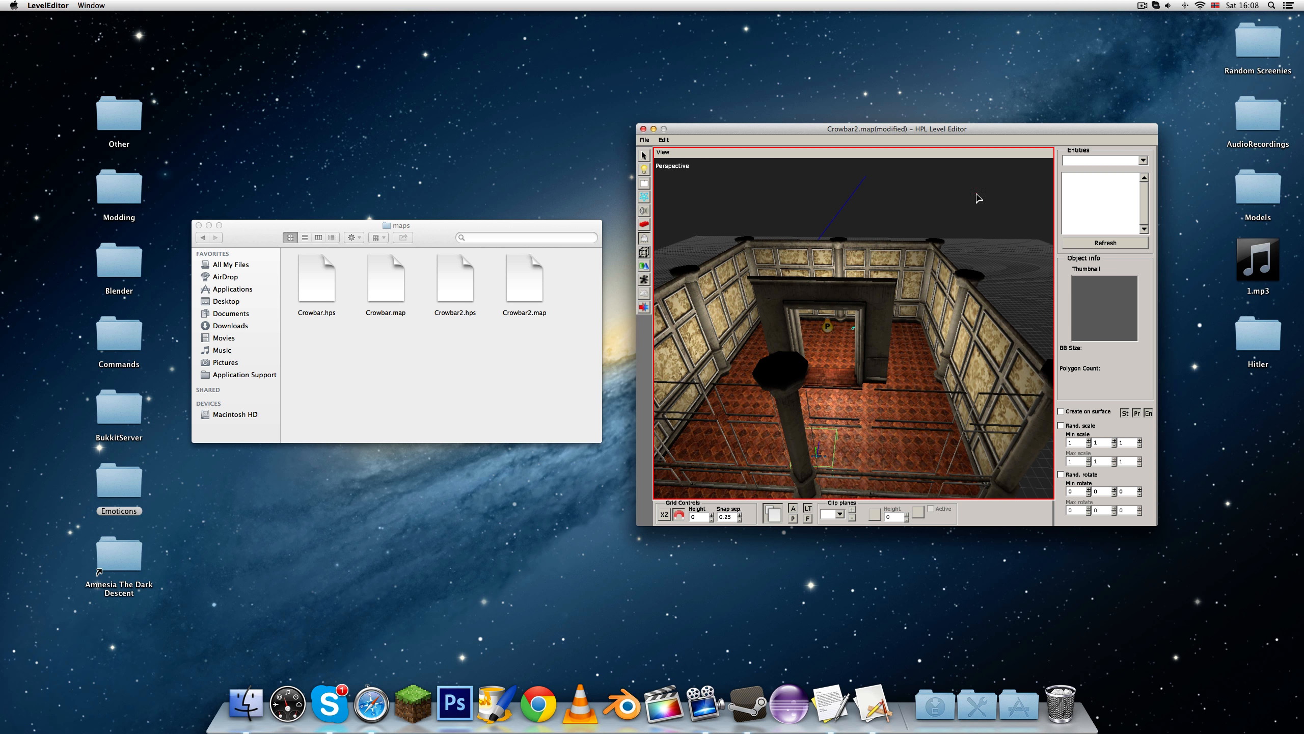
click(1143, 161)
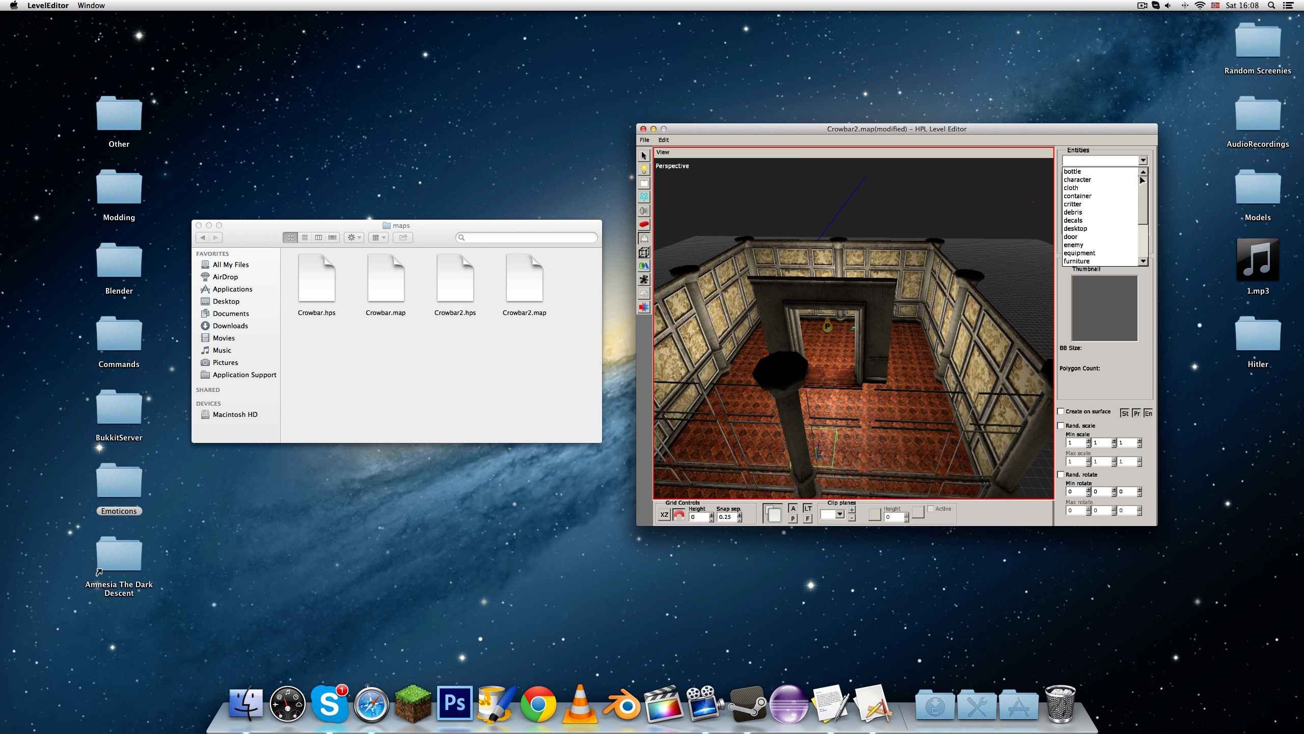
click(1105, 225)
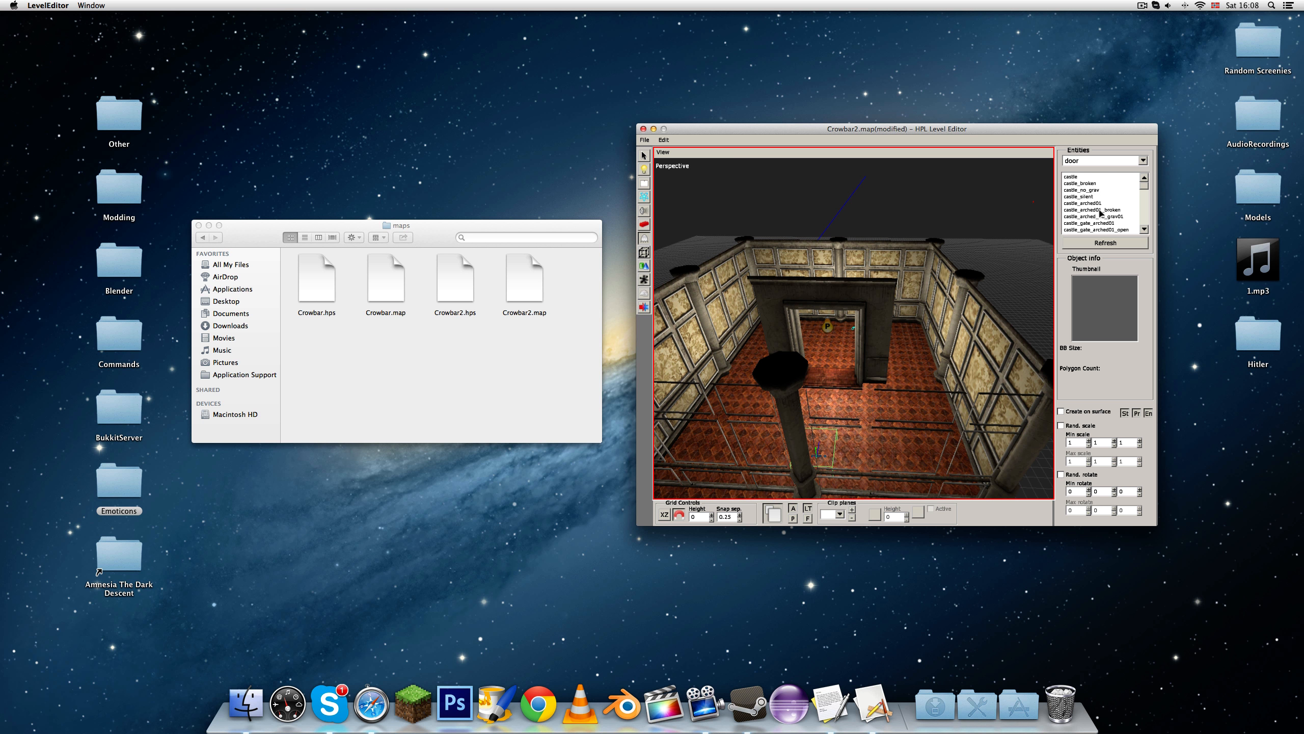
scroll(1100, 212, down, 6)
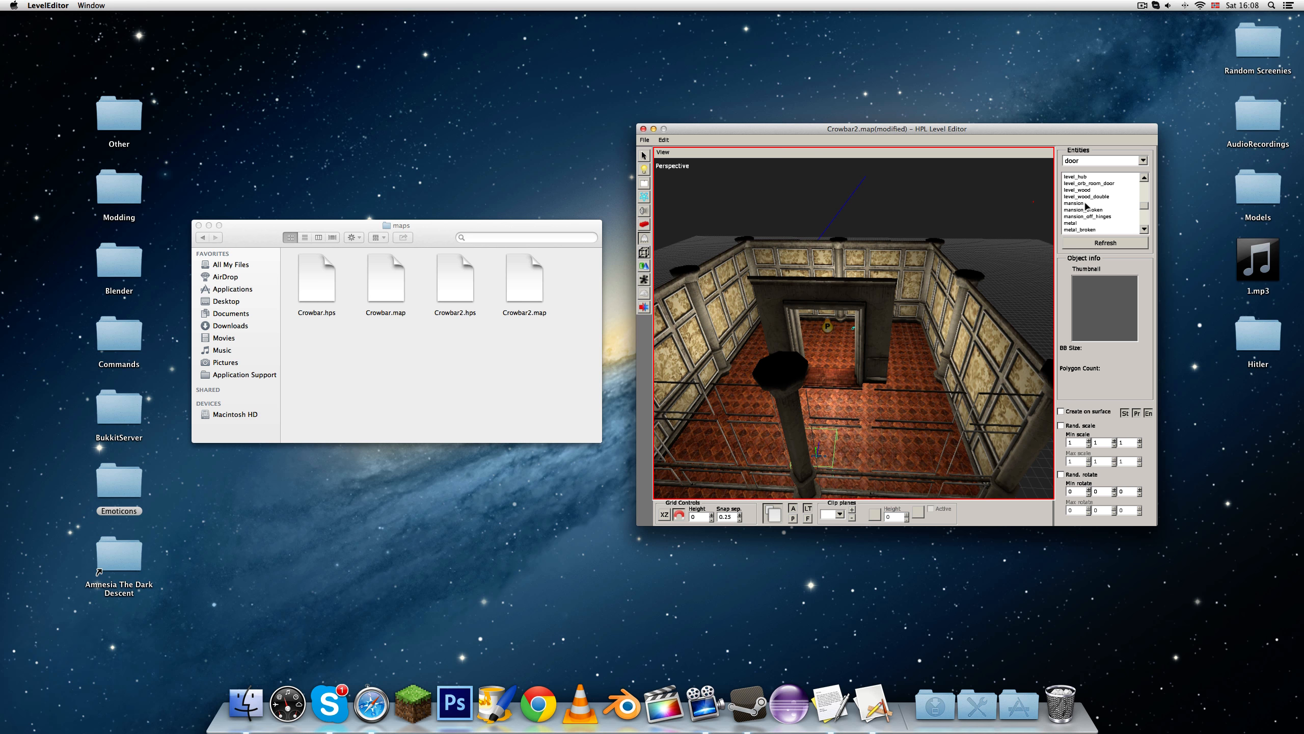
click(1086, 204)
middle_drag(832, 390, 925, 392)
scroll(884, 369, up, 10)
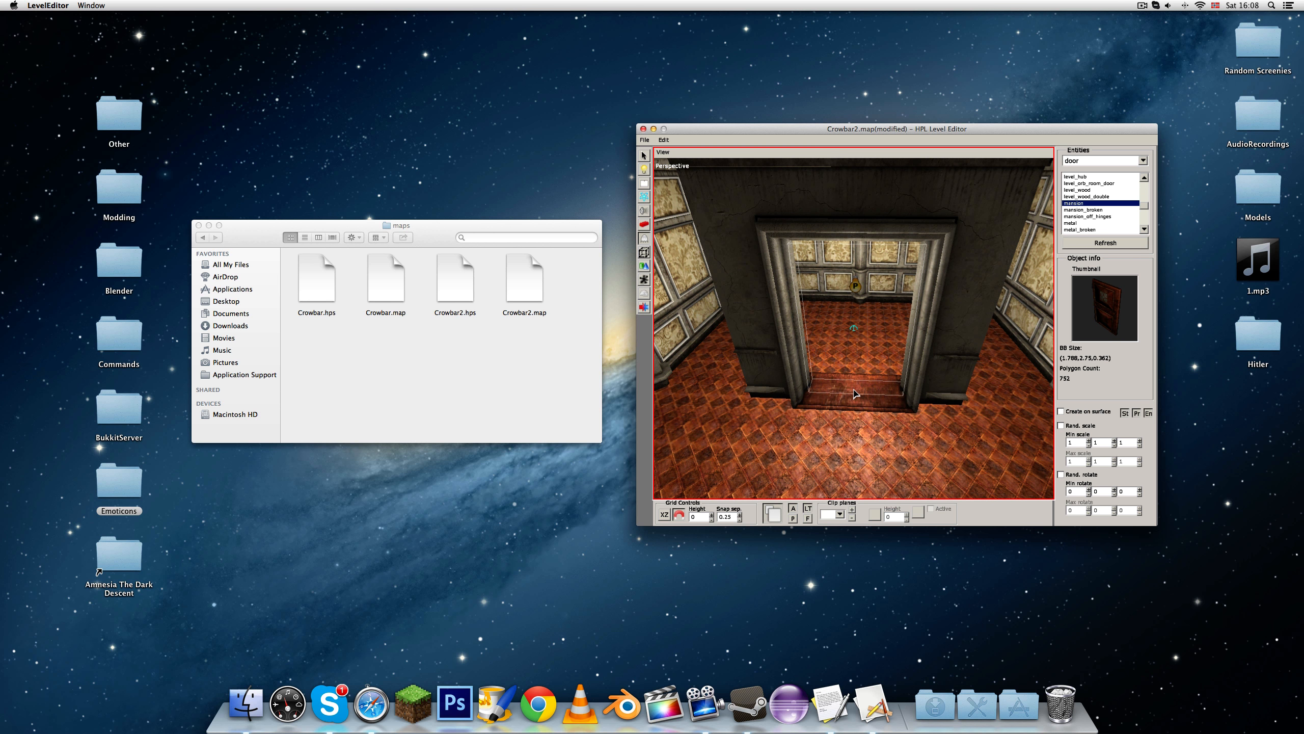
click(855, 393)
Rename the placed mansion door entity as Door.
middle_drag(855, 393, 711, 268)
click(645, 157)
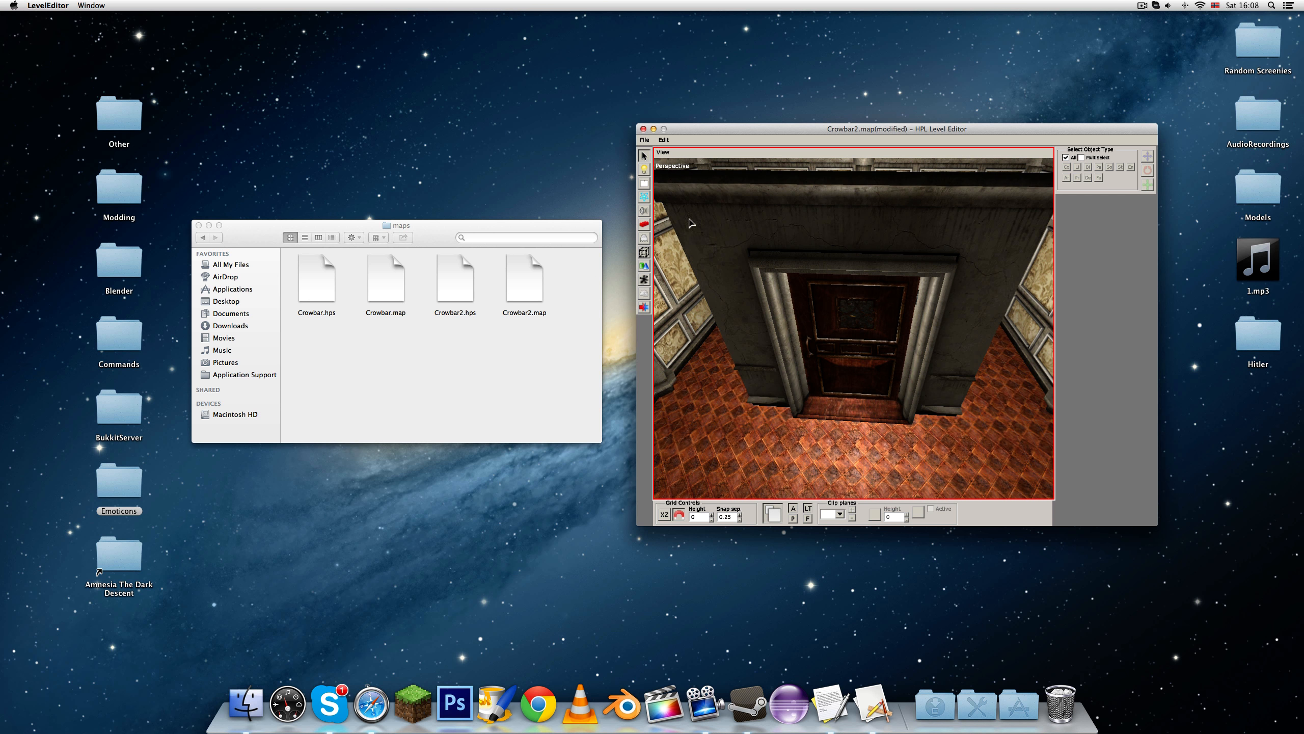
click(846, 351)
double_click(1116, 227)
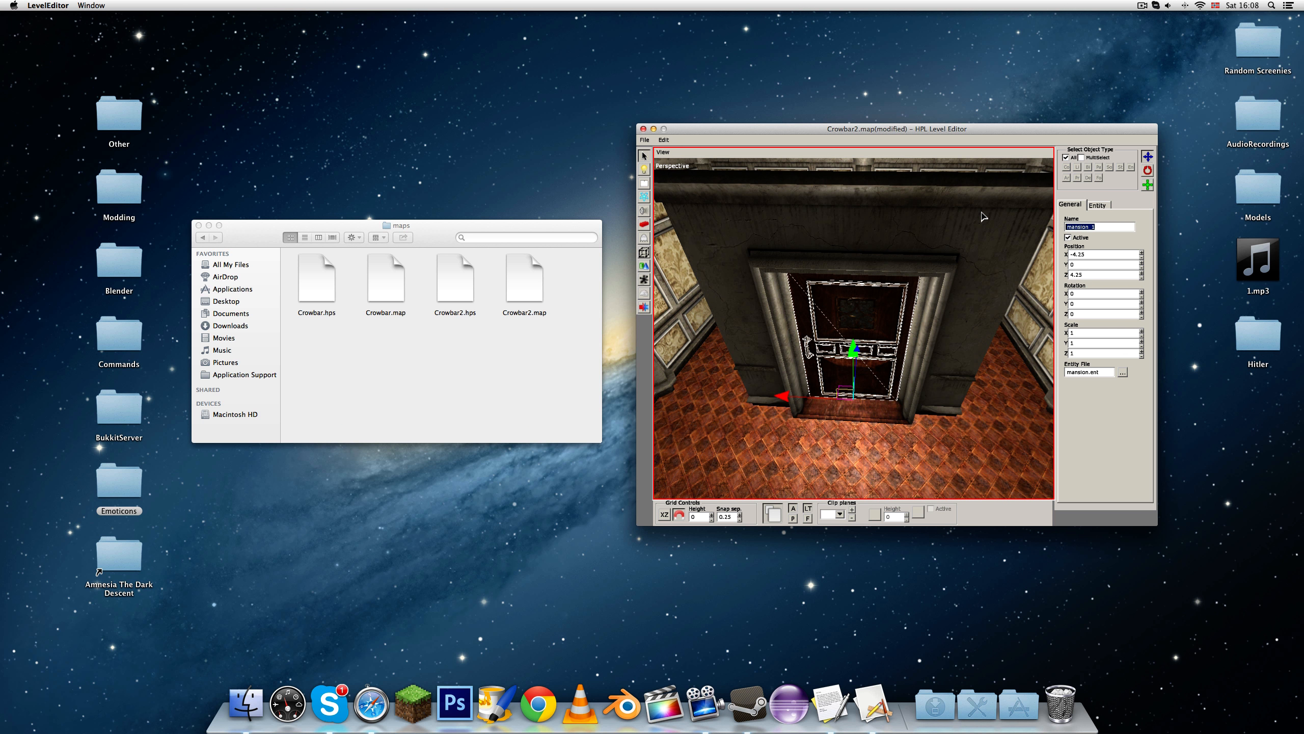
text(Door)
Create a script area on the floor in front of the door and raise it to Y 1.5.
alt+drag(852, 329, 672, 186)
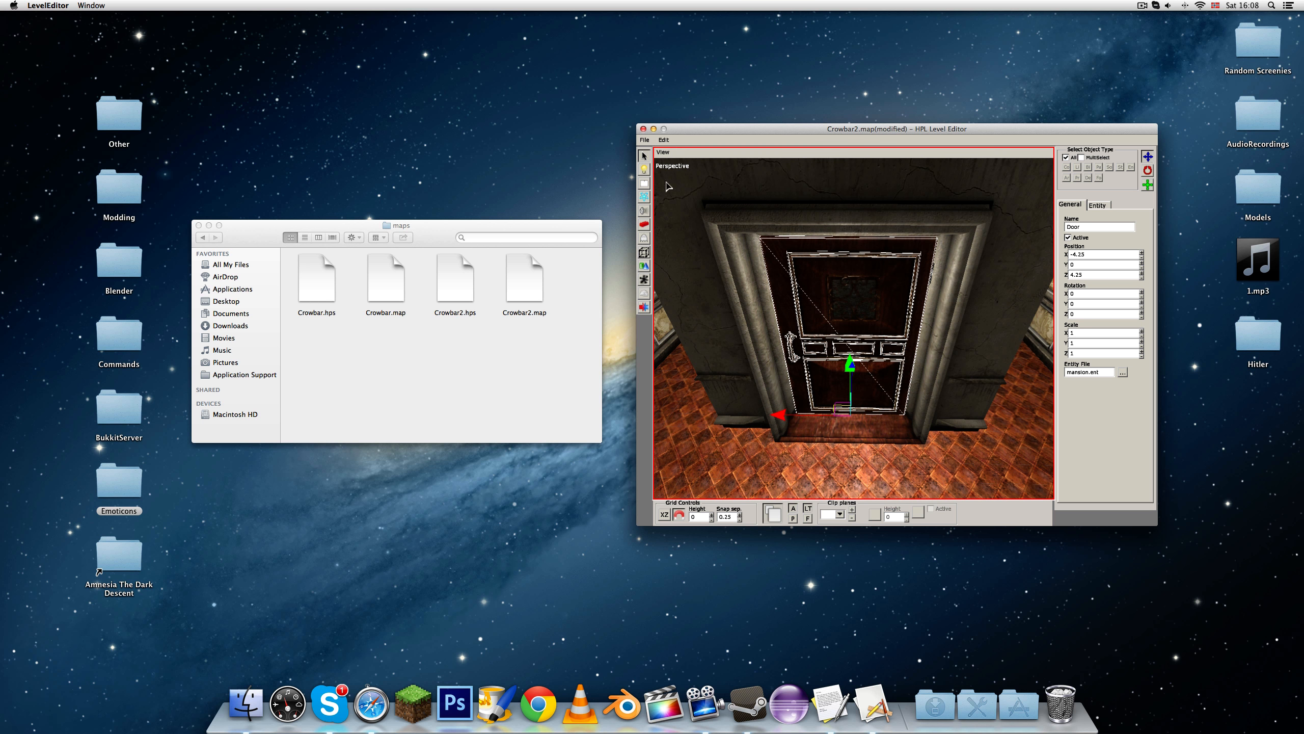
click(644, 253)
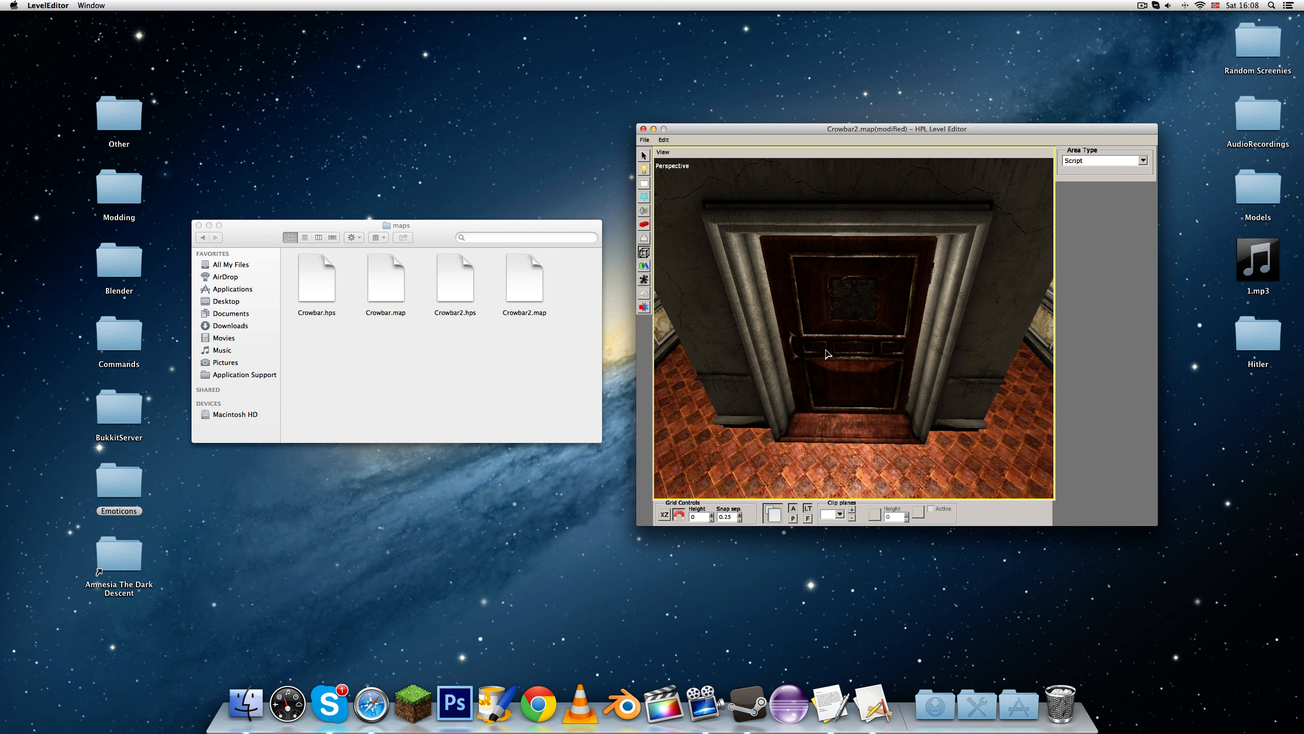
alt+drag(912, 325, 863, 462)
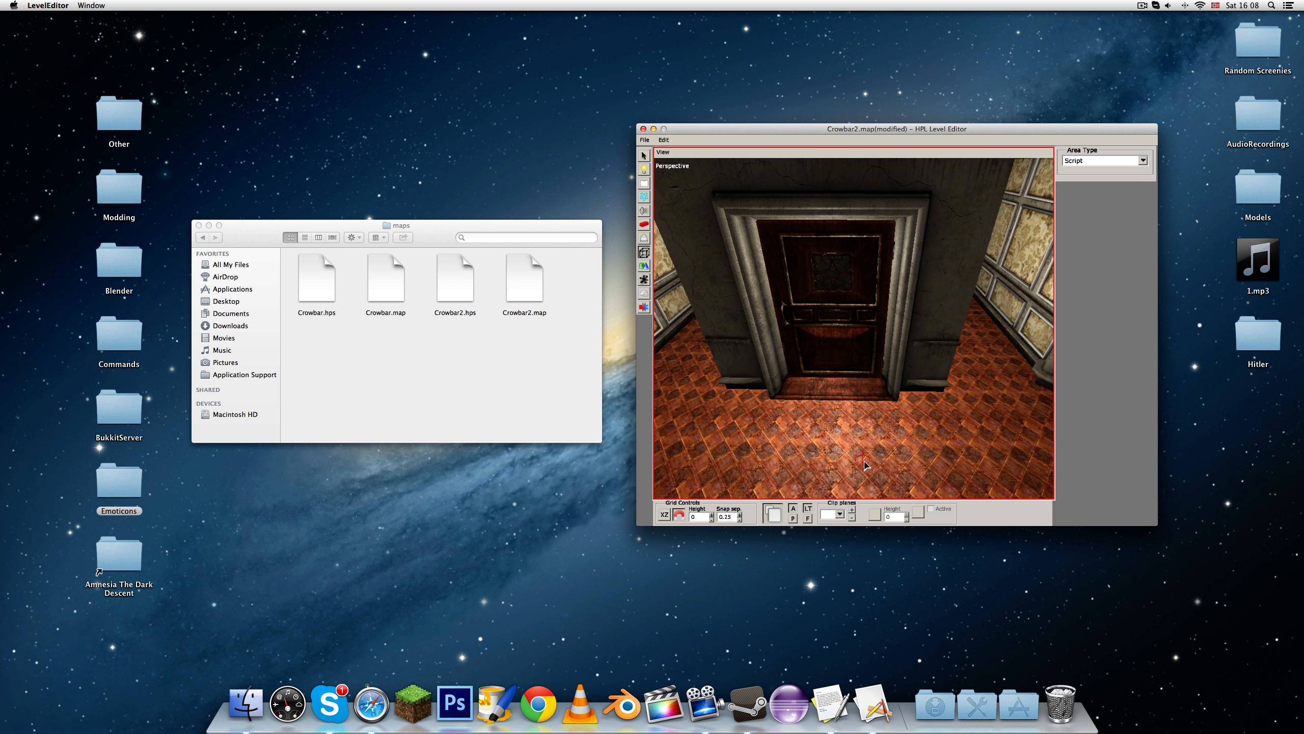
click(832, 428)
key(q)
click(833, 413)
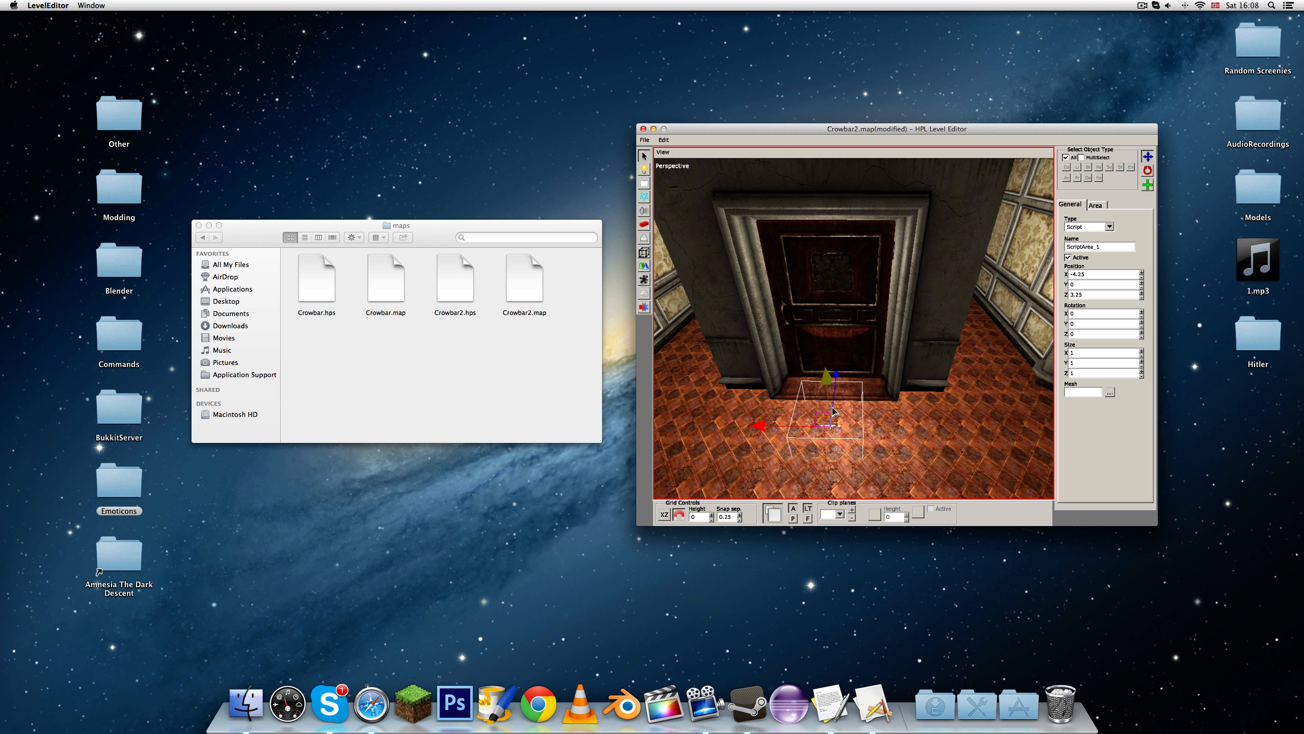
drag(823, 375, 862, 365)
Rename the script area in front of the door as AreaBreak.
alt+drag(929, 367, 804, 350)
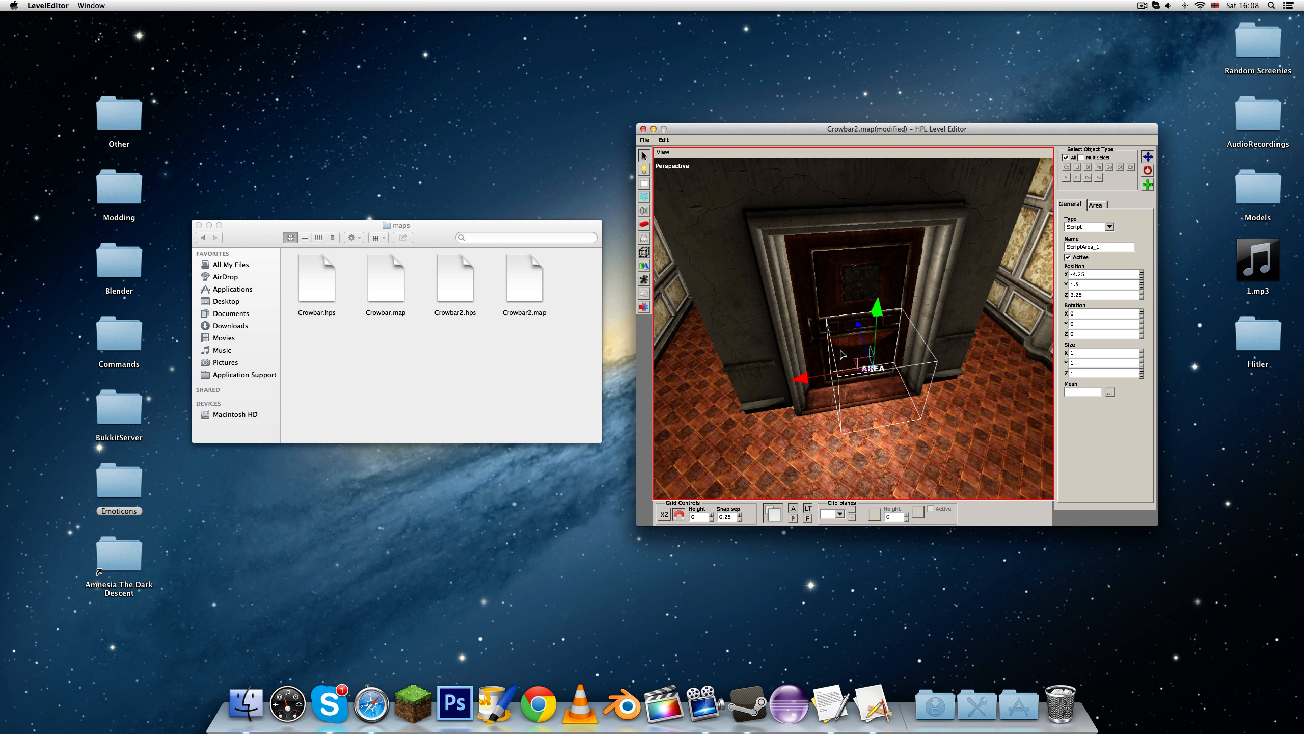
alt+middle_drag(853, 417, 828, 418)
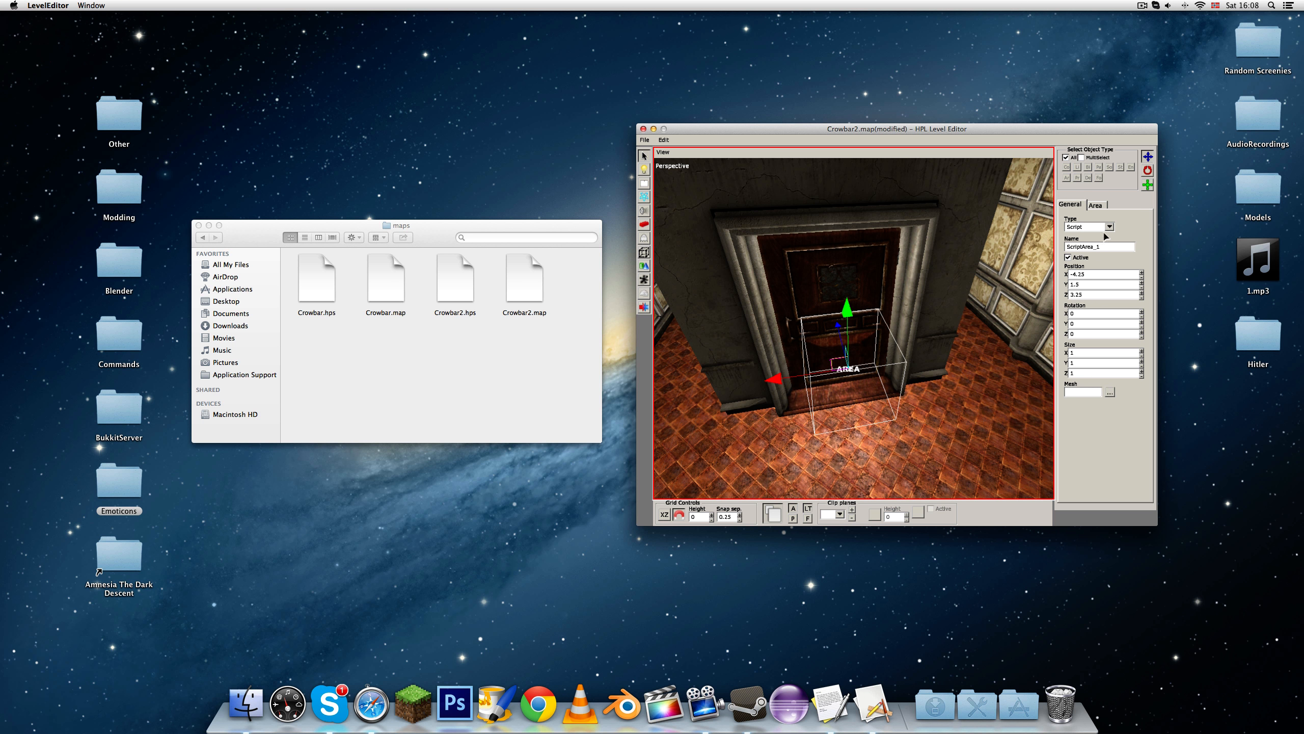
drag(1102, 247, 1037, 236)
text(AreaBreak)
Shrink AreaBreak to 0.5 on all three axes and move it to X -4 and closer to the door.
scroll(806, 275, up, 2)
alt+drag(843, 337, 718, 284)
key(e)
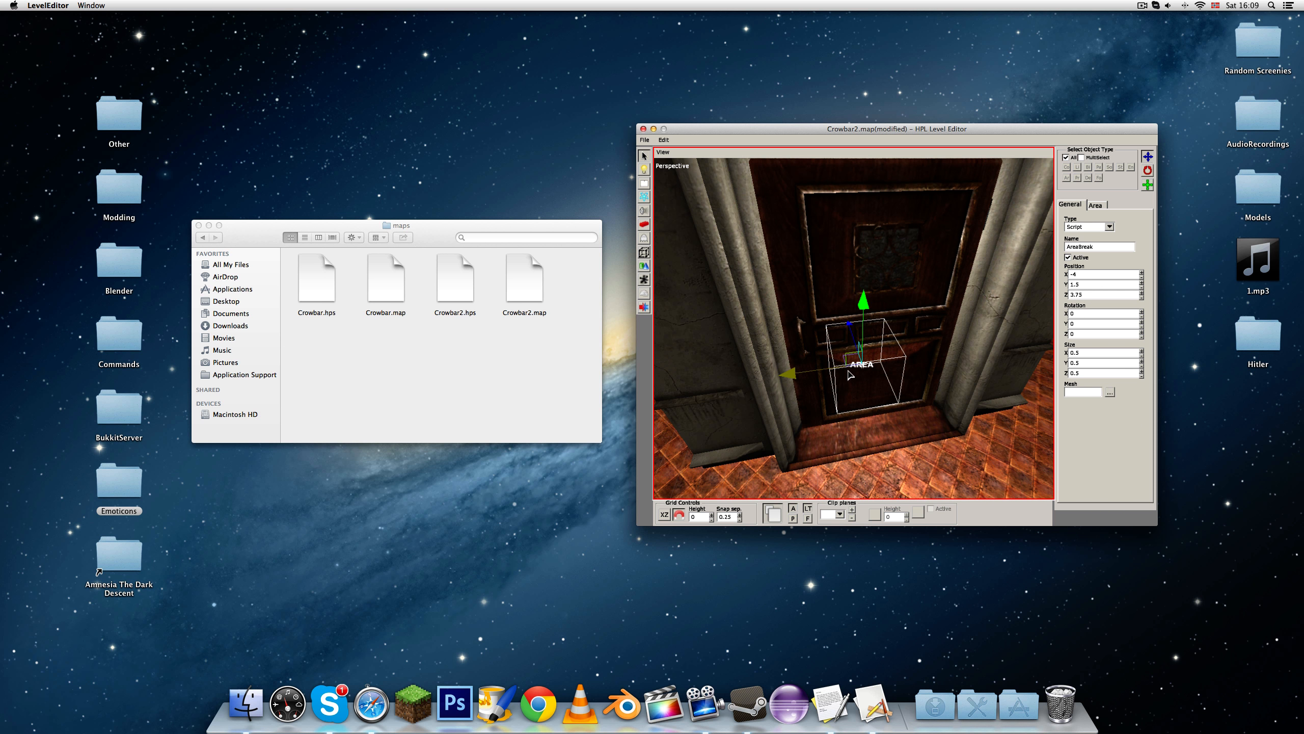
Duplicate AreaBreak and move the copy to the door handle at X -3.5, Z 4.25.
key(ctrl+d)
key(ctrl+f)
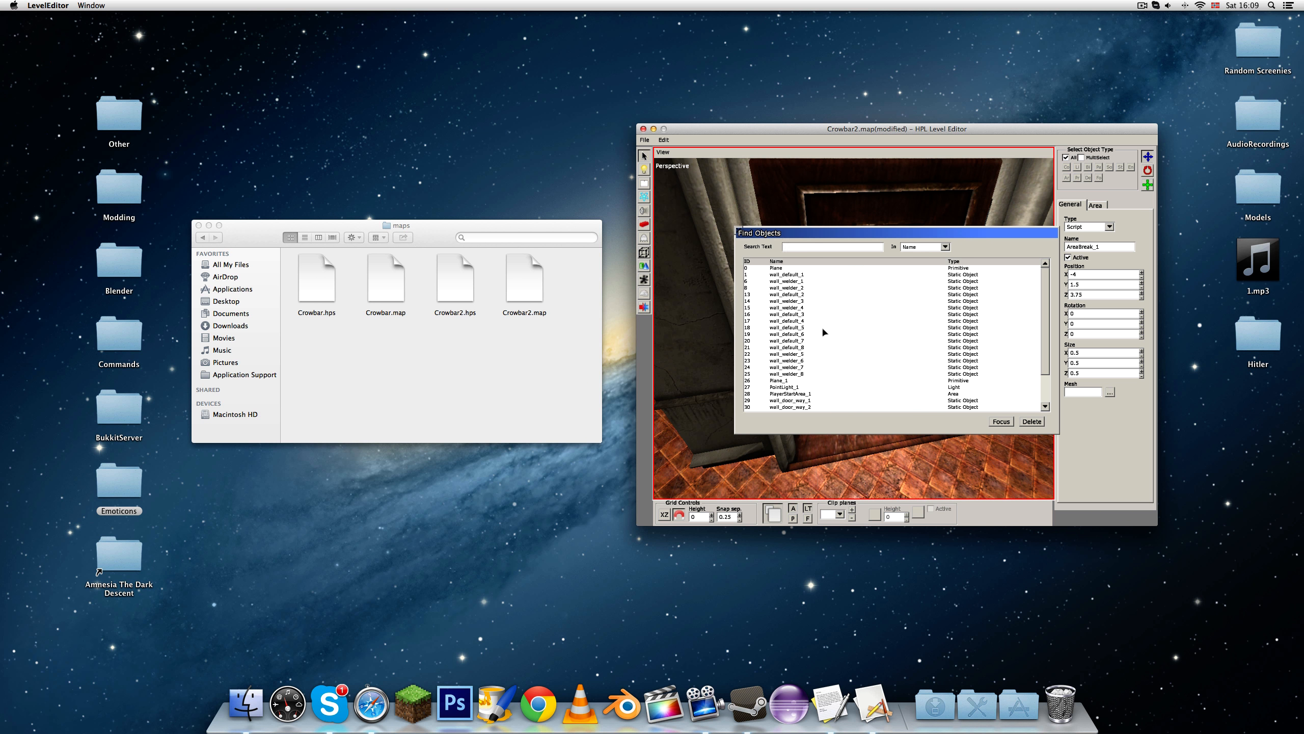
key(Escape)
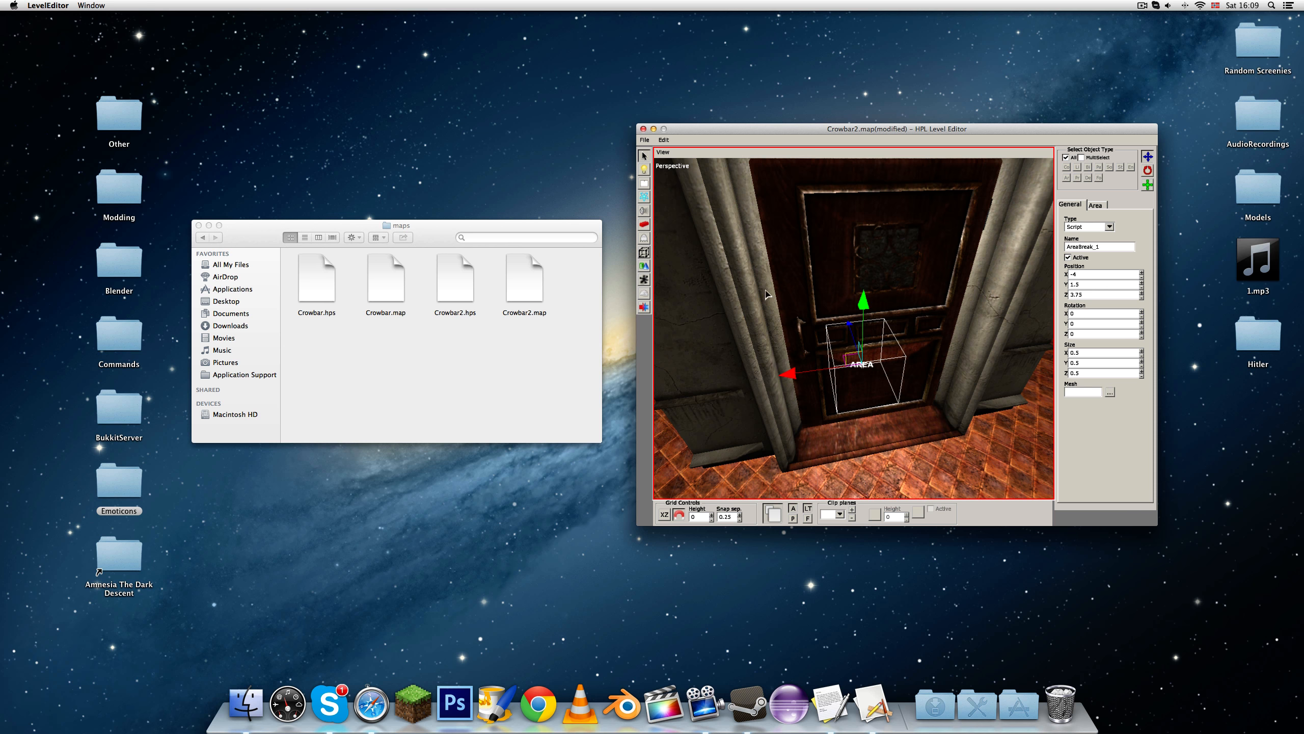
drag(798, 373, 867, 329)
alt+drag(850, 237, 842, 381)
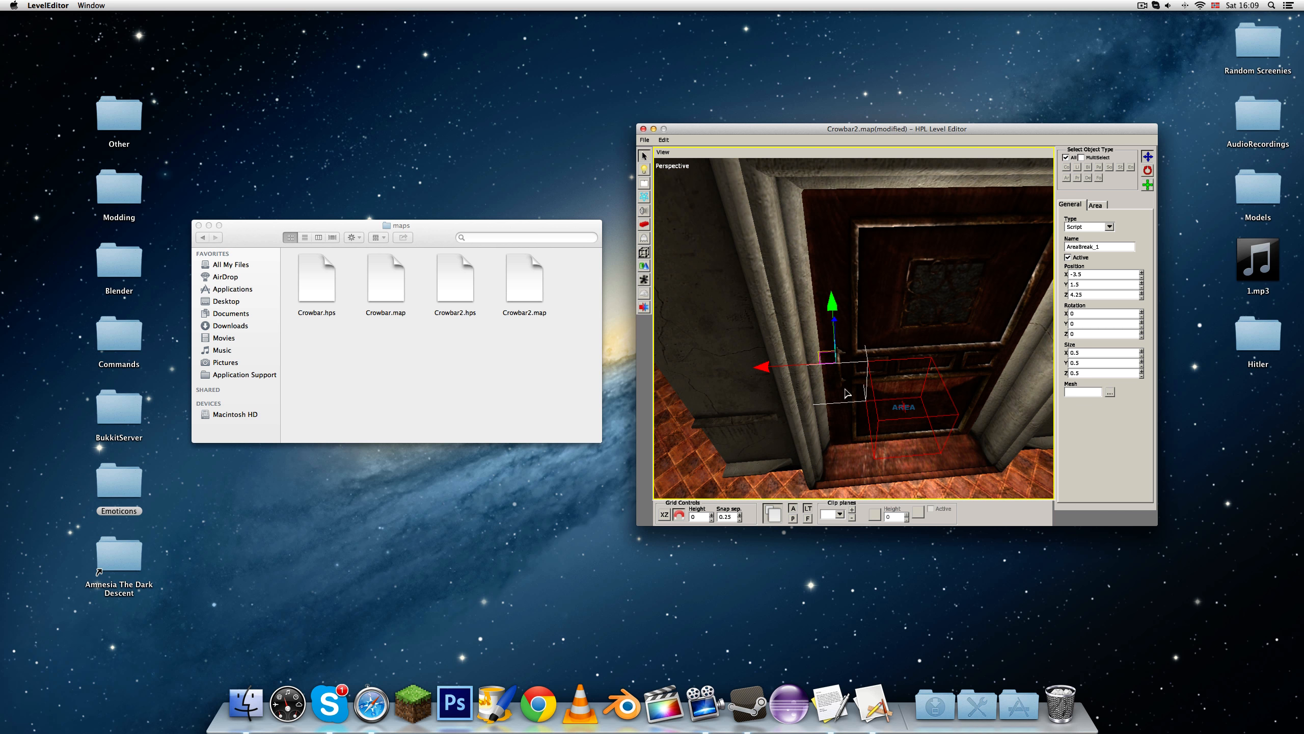
Rename the duplicated script area at the door handle as AreaEffect and deselect it.
scroll(845, 367, up, 3)
alt+drag(825, 335, 838, 350)
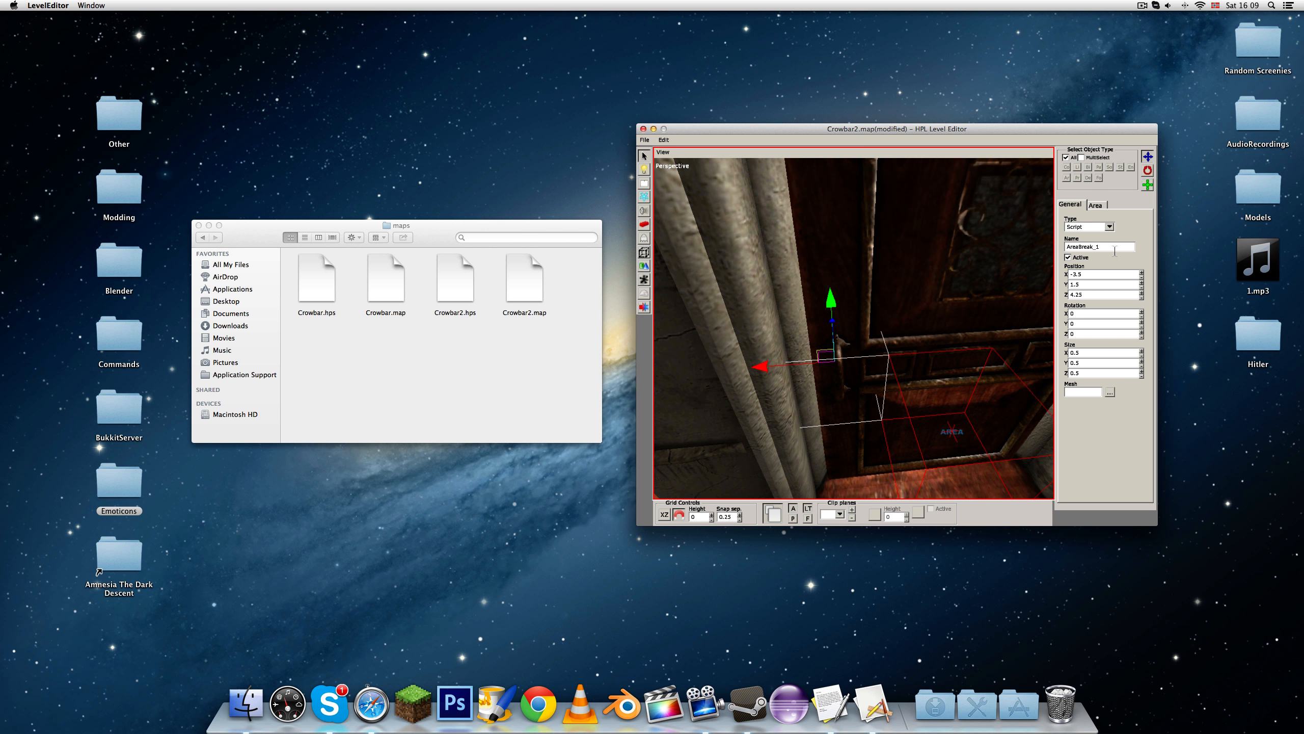
click(1113, 248)
text(AreaEffect)
click(955, 291)
click(954, 290)
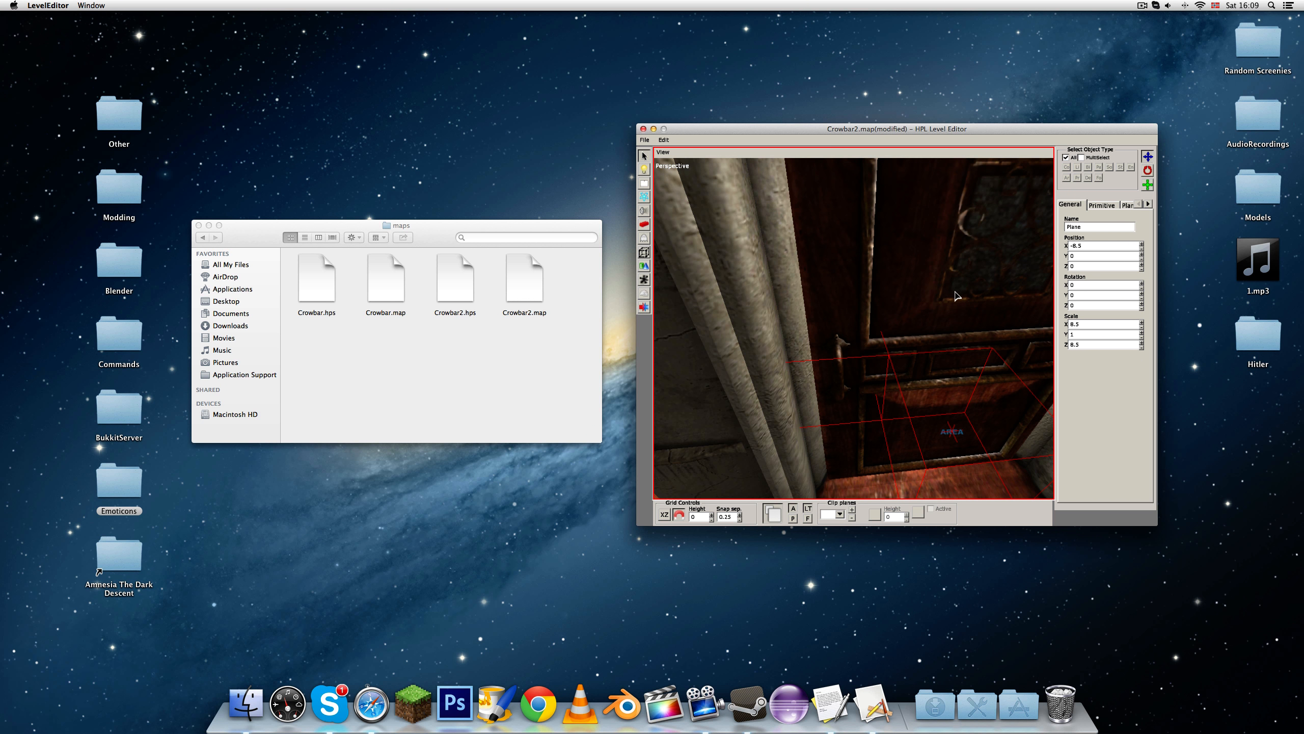
Preview the crowbar, crowbar_broken, crowbar_dyn and crowbar_joint entities in the item category.
alt+drag(954, 291, 940, 335)
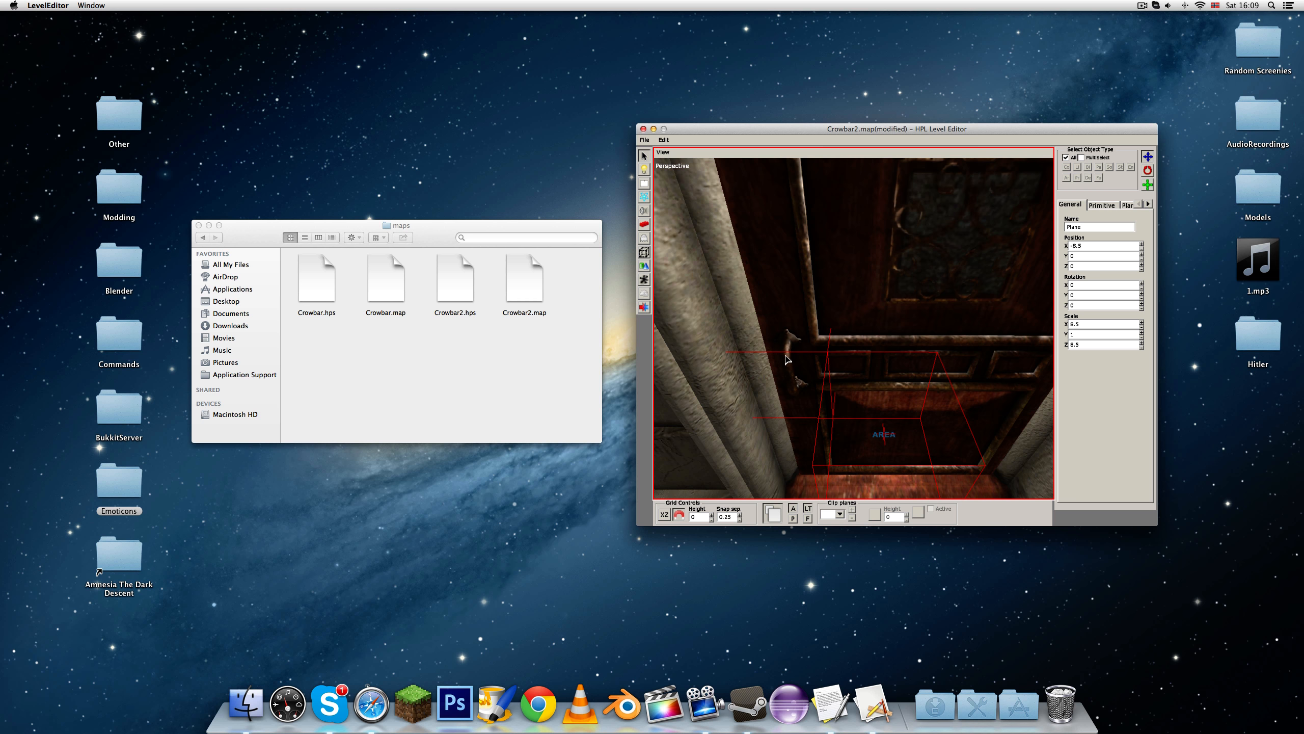
mouse_move(931, 289)
alt+mouse_down()
mouse_move(921, 264)
mouse_move(910, 280)
alt+mouse_up()
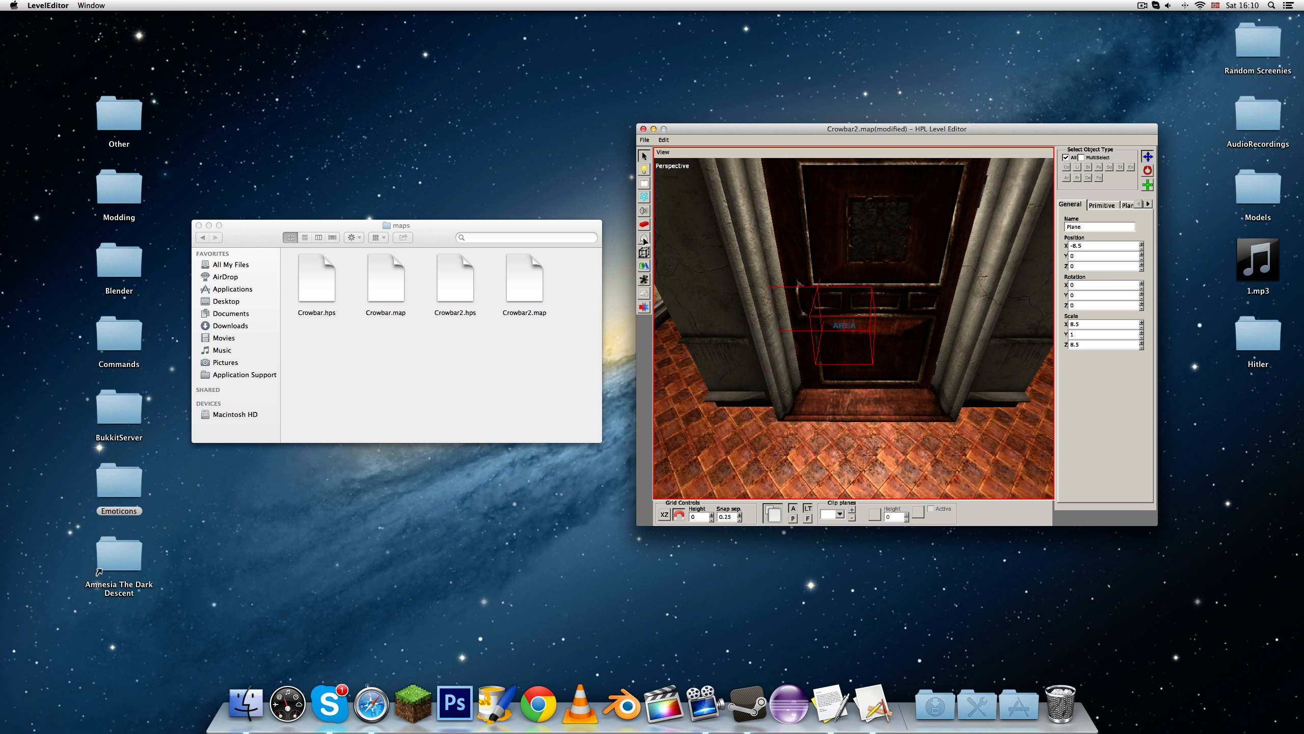
click(644, 238)
click(1143, 160)
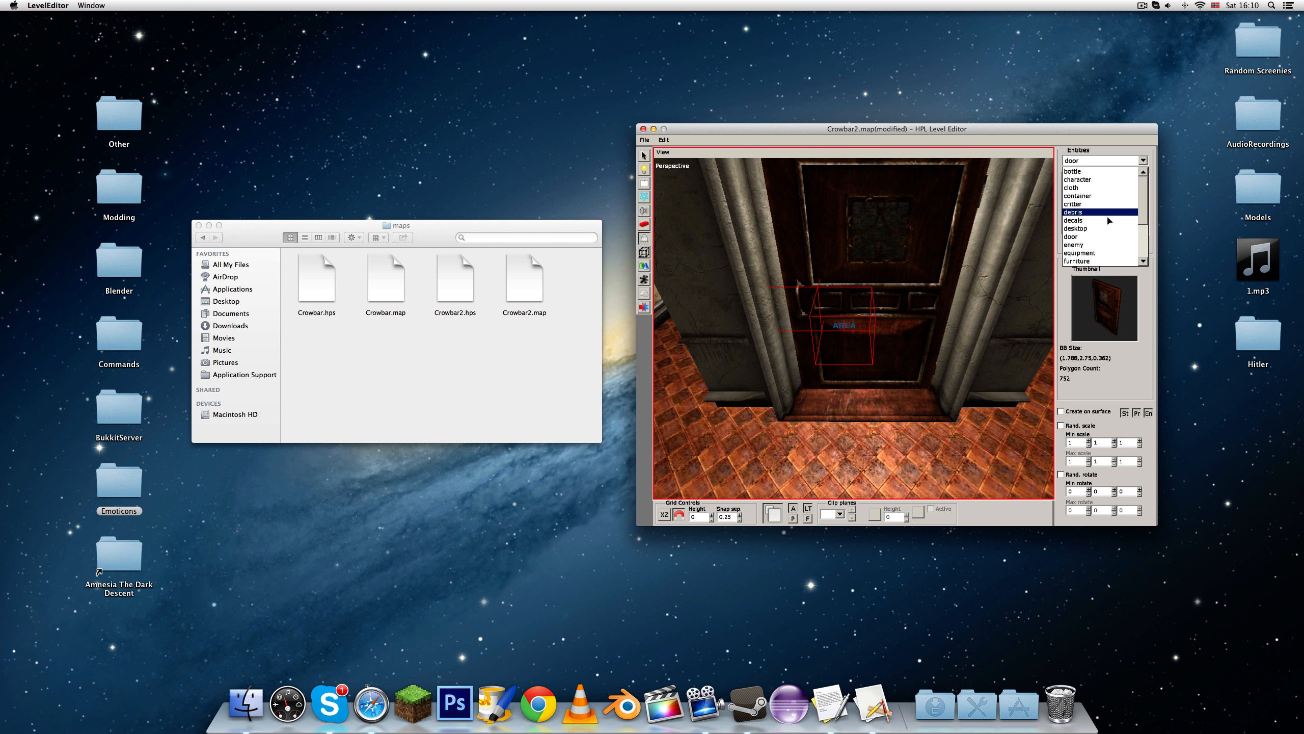
scroll(1091, 241, up, 2)
scroll(1091, 243, down, 2)
click(1091, 240)
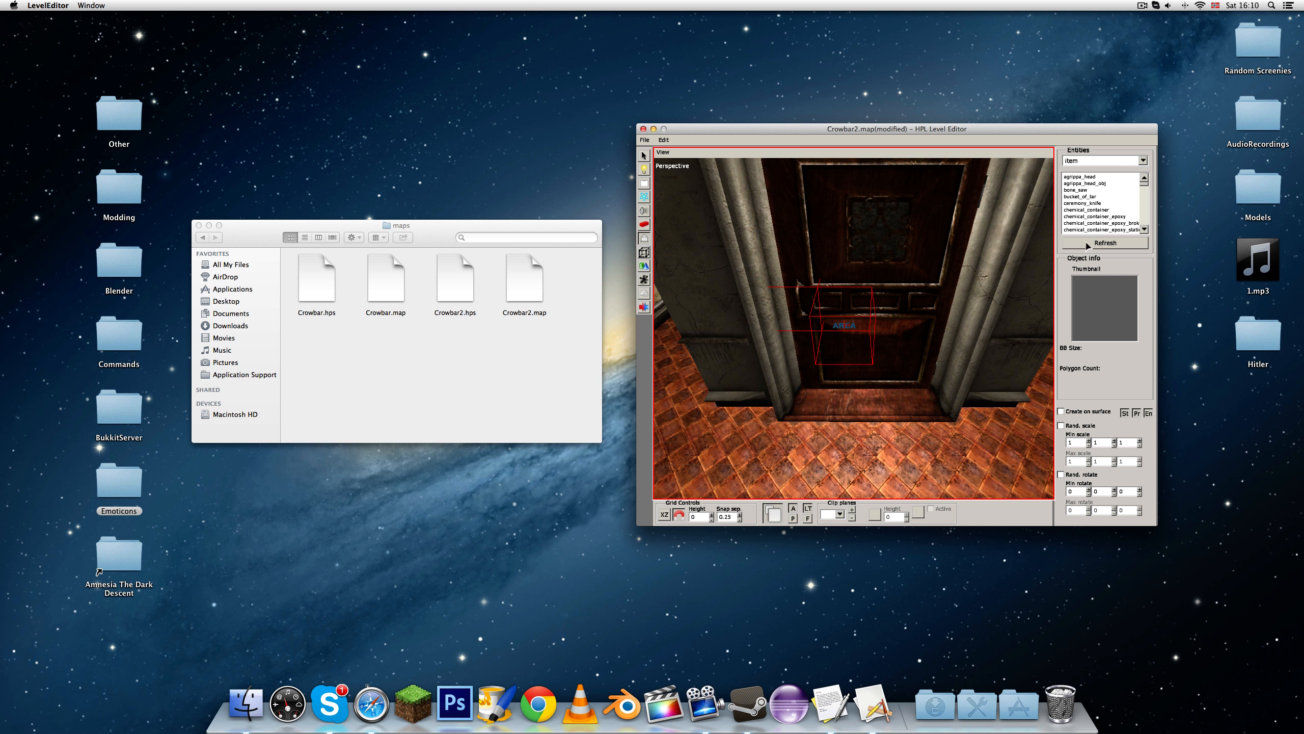
scroll(1092, 205, up, 3)
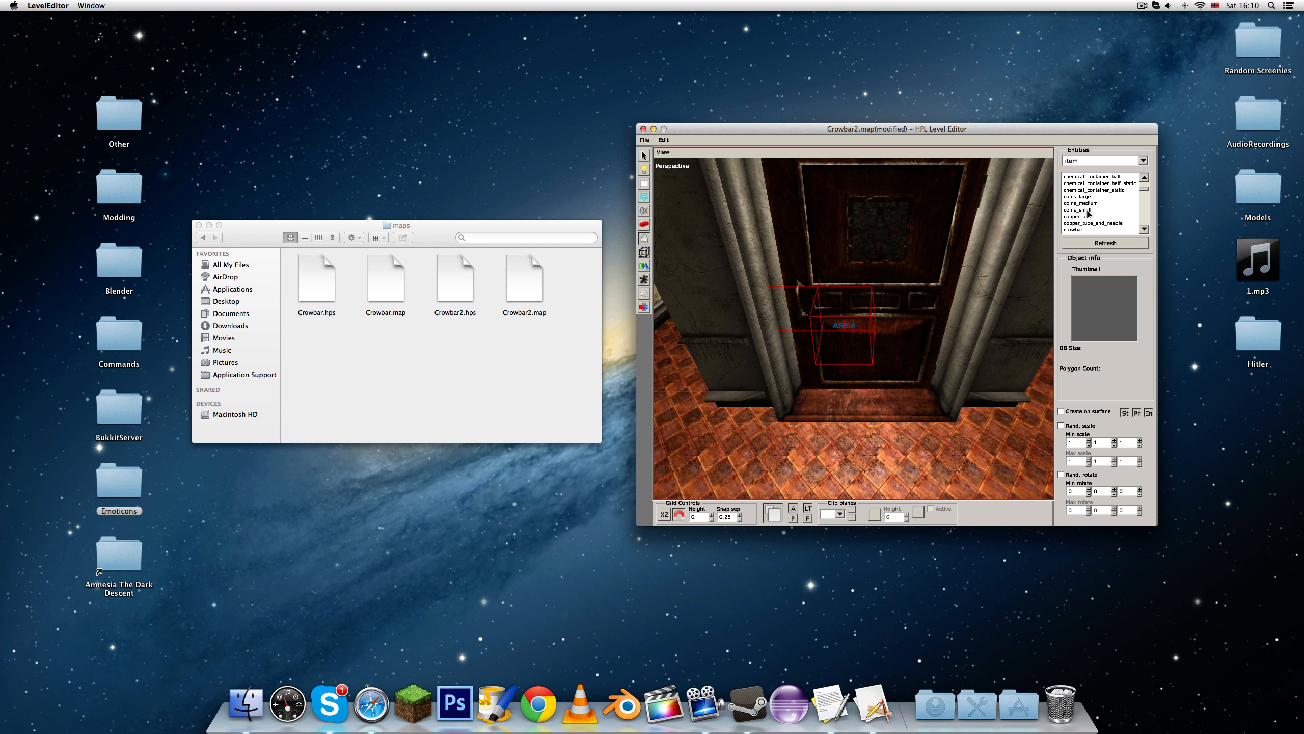
click(1087, 198)
click(1087, 203)
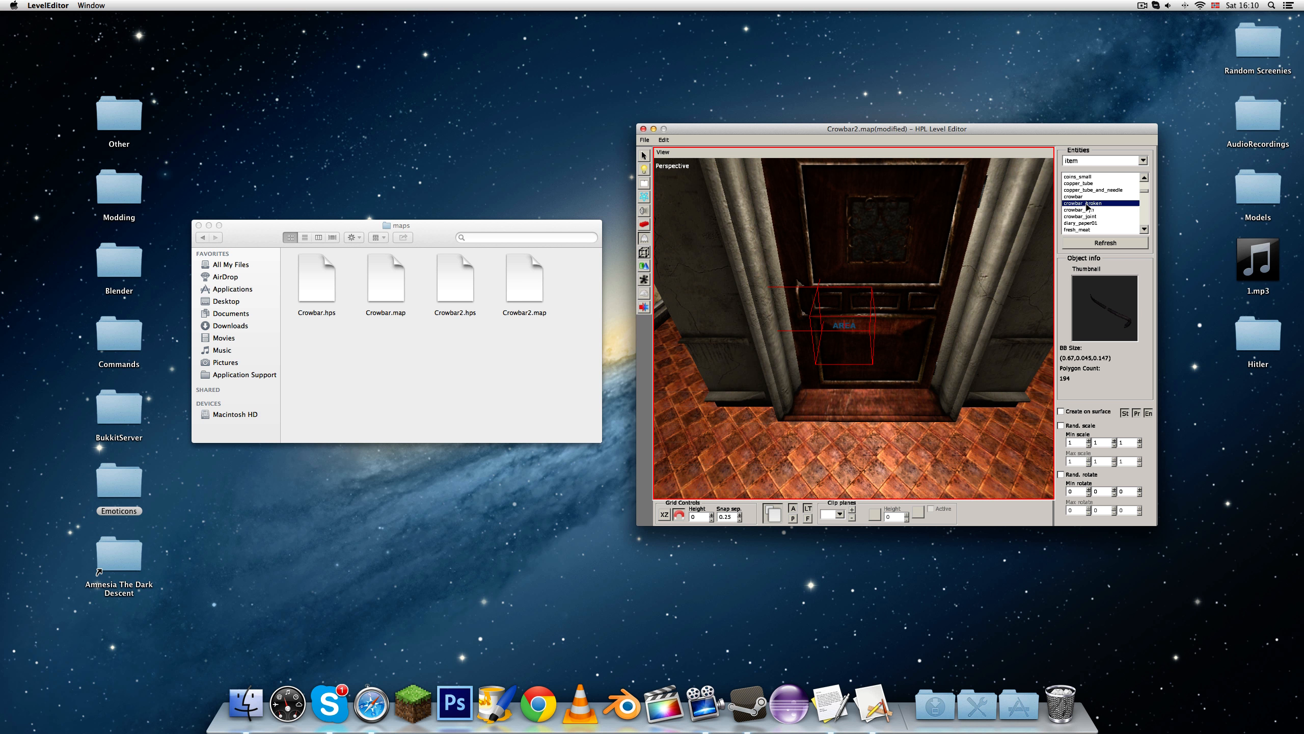
click(1088, 210)
click(1088, 217)
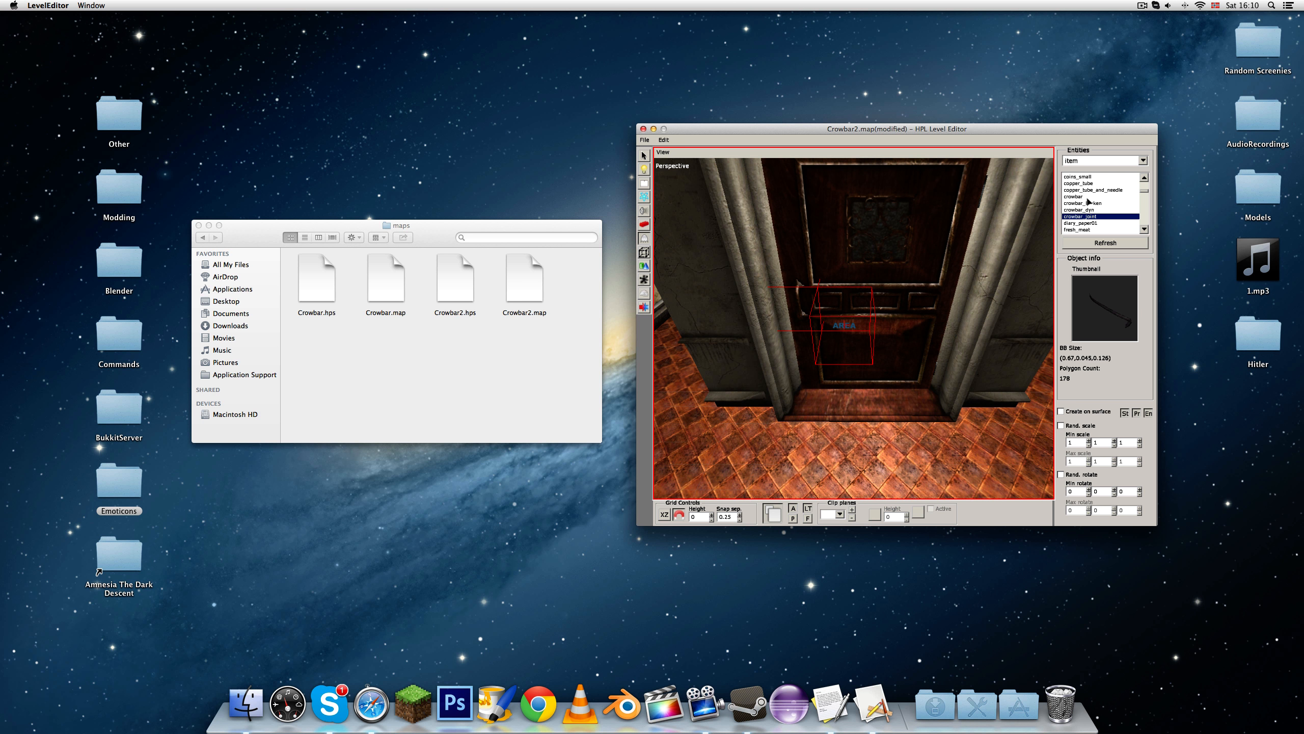
Place a plain crowbar item on the floor in front of the door.
click(1088, 197)
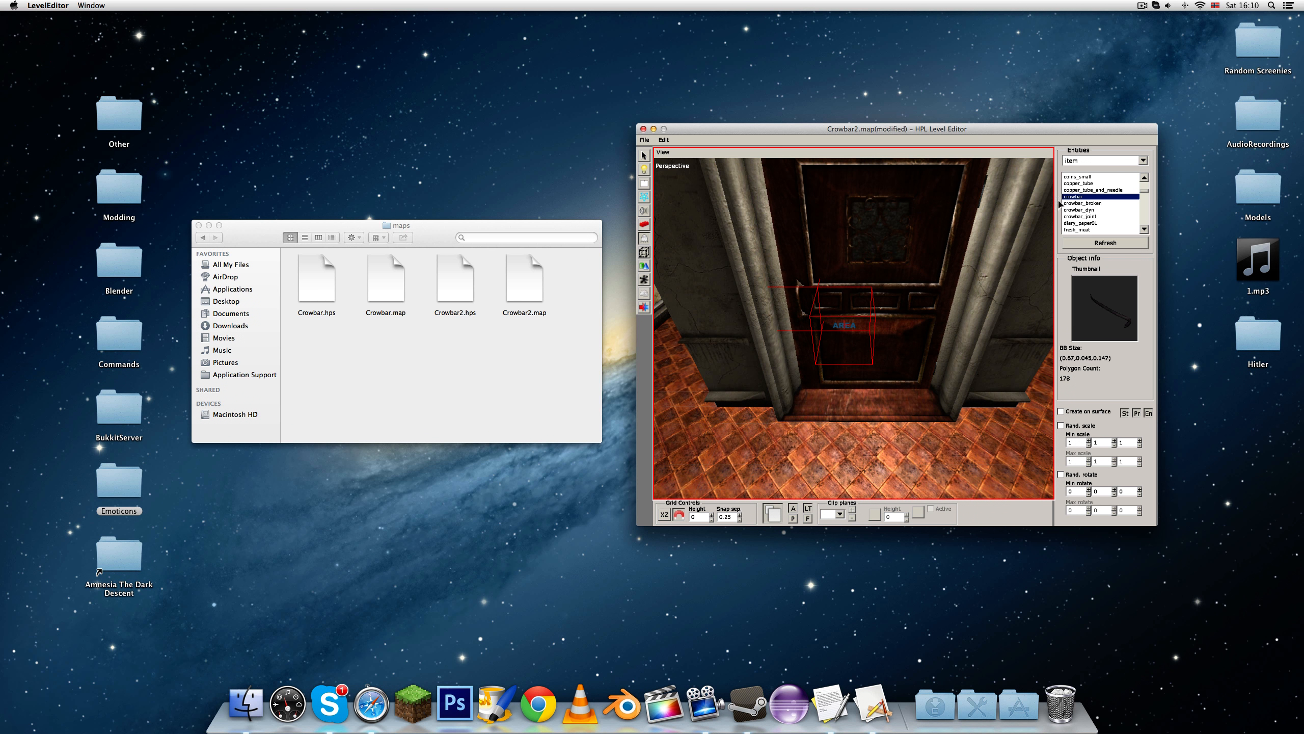
scroll(863, 401, down, 3)
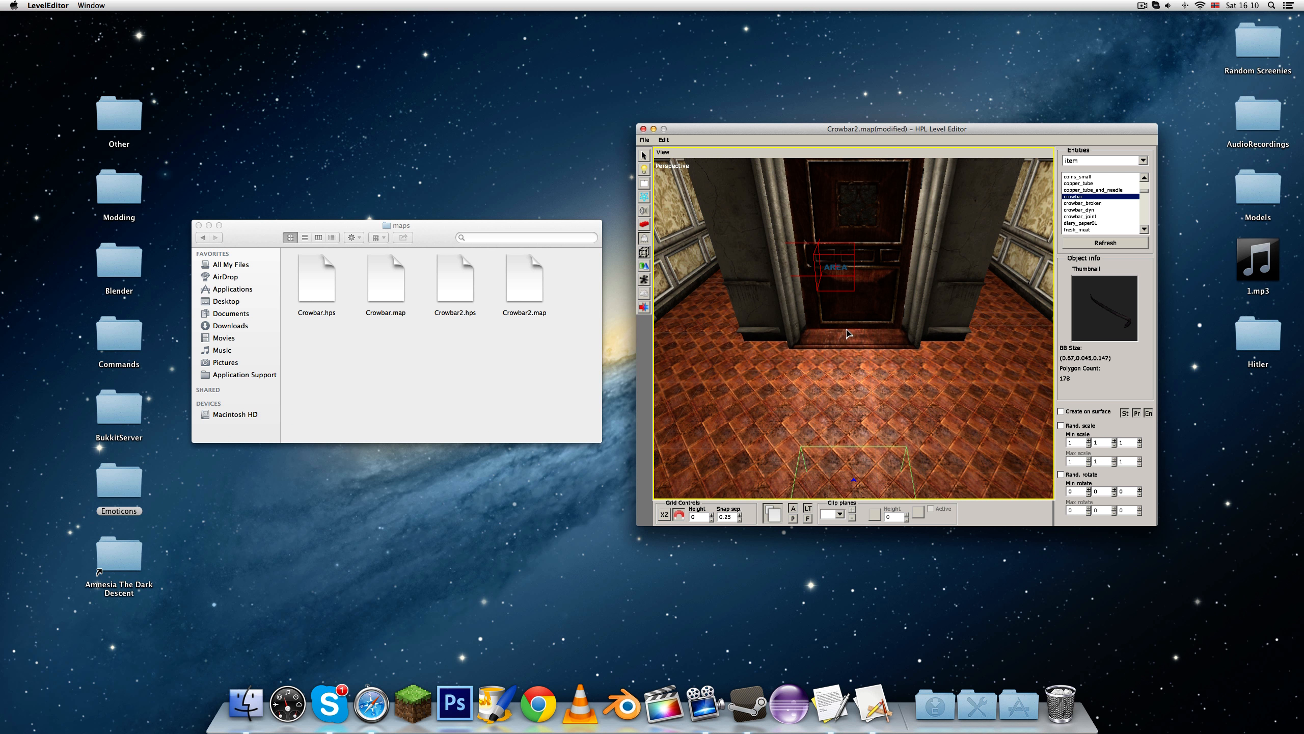
click(865, 414)
Compare the crowbar_broken and crowbar_dyn entities with each other, then with the crowbar and crowbar_joint entities.
scroll(878, 400, up, 5)
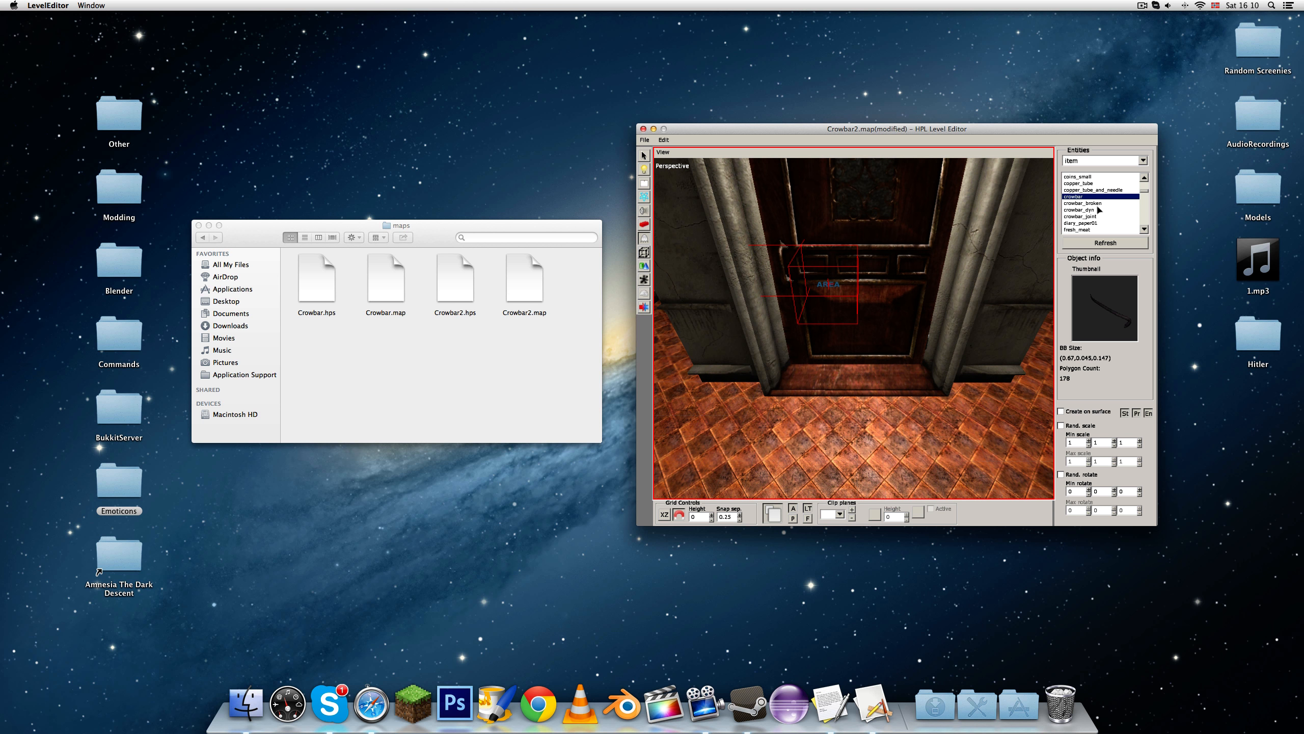
click(1099, 205)
click(1098, 209)
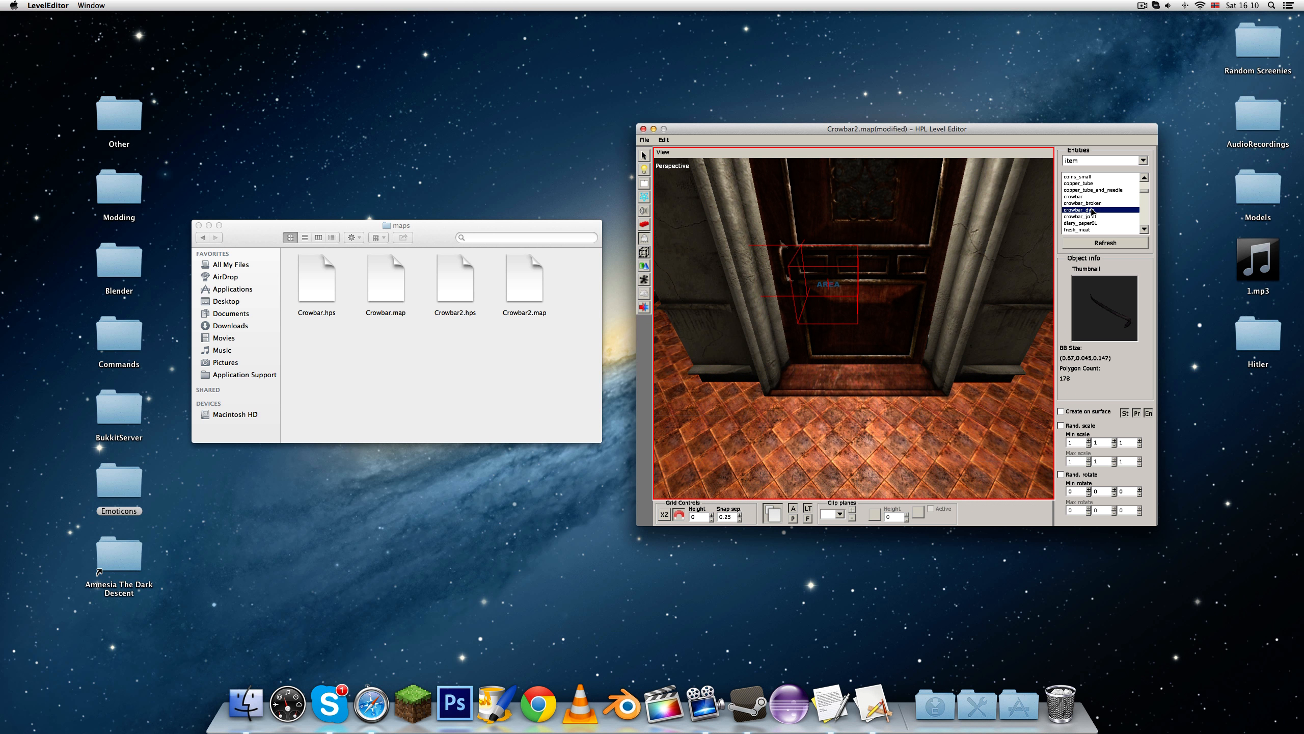
click(1095, 205)
click(1094, 209)
click(1094, 205)
click(1096, 210)
click(1096, 205)
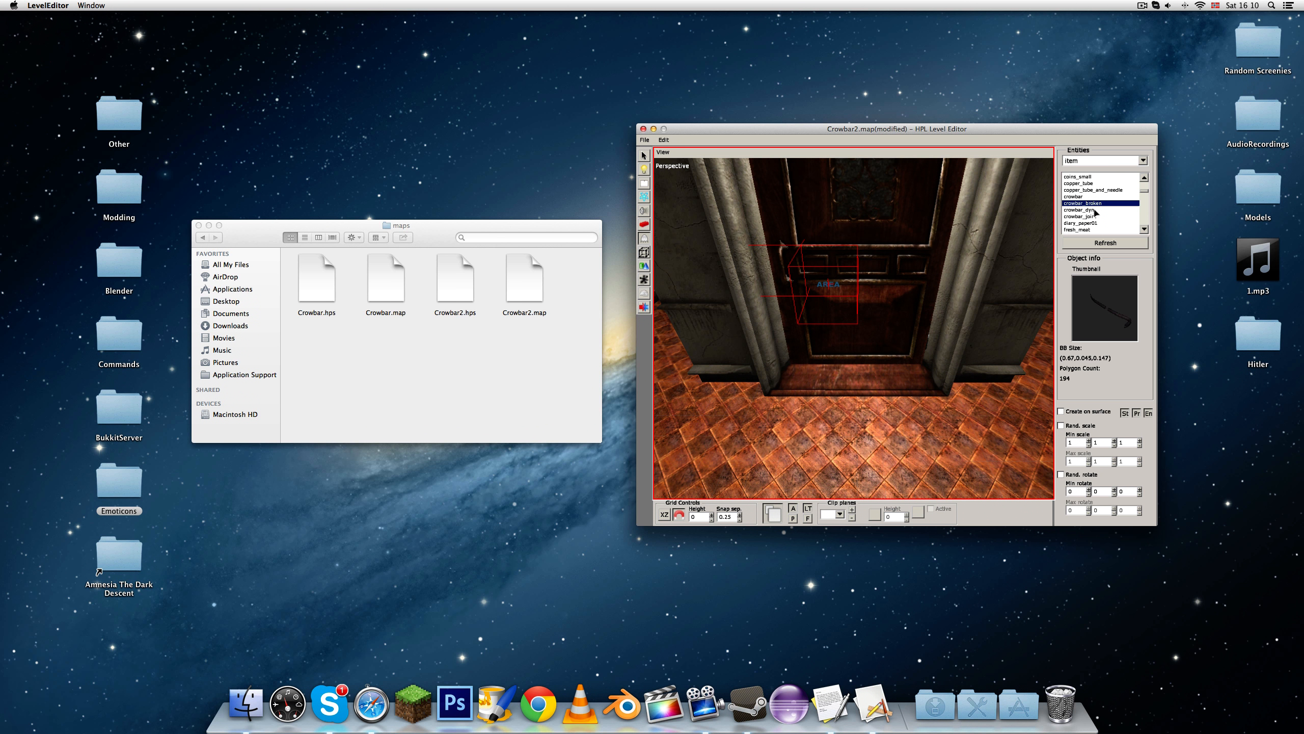
click(1095, 209)
click(1093, 203)
click(1095, 208)
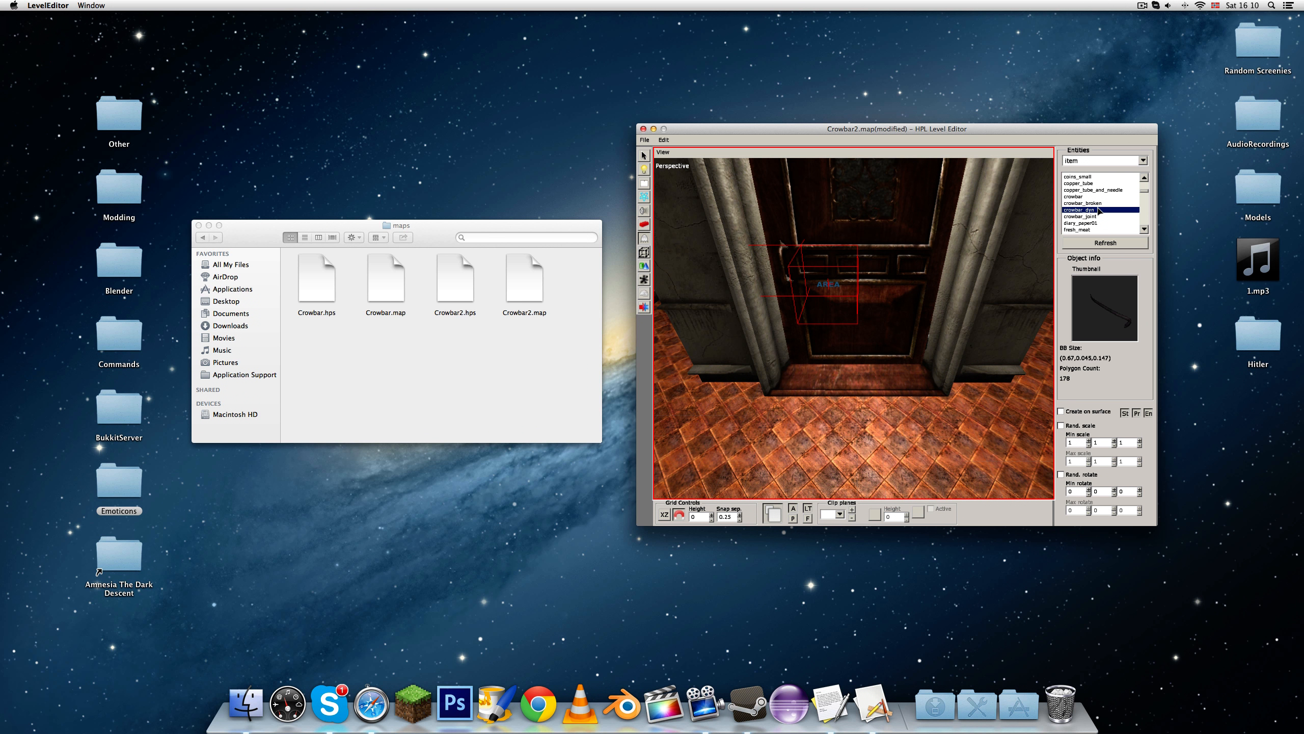
click(1099, 203)
click(1099, 209)
click(1099, 204)
click(1098, 209)
click(1098, 204)
click(1095, 197)
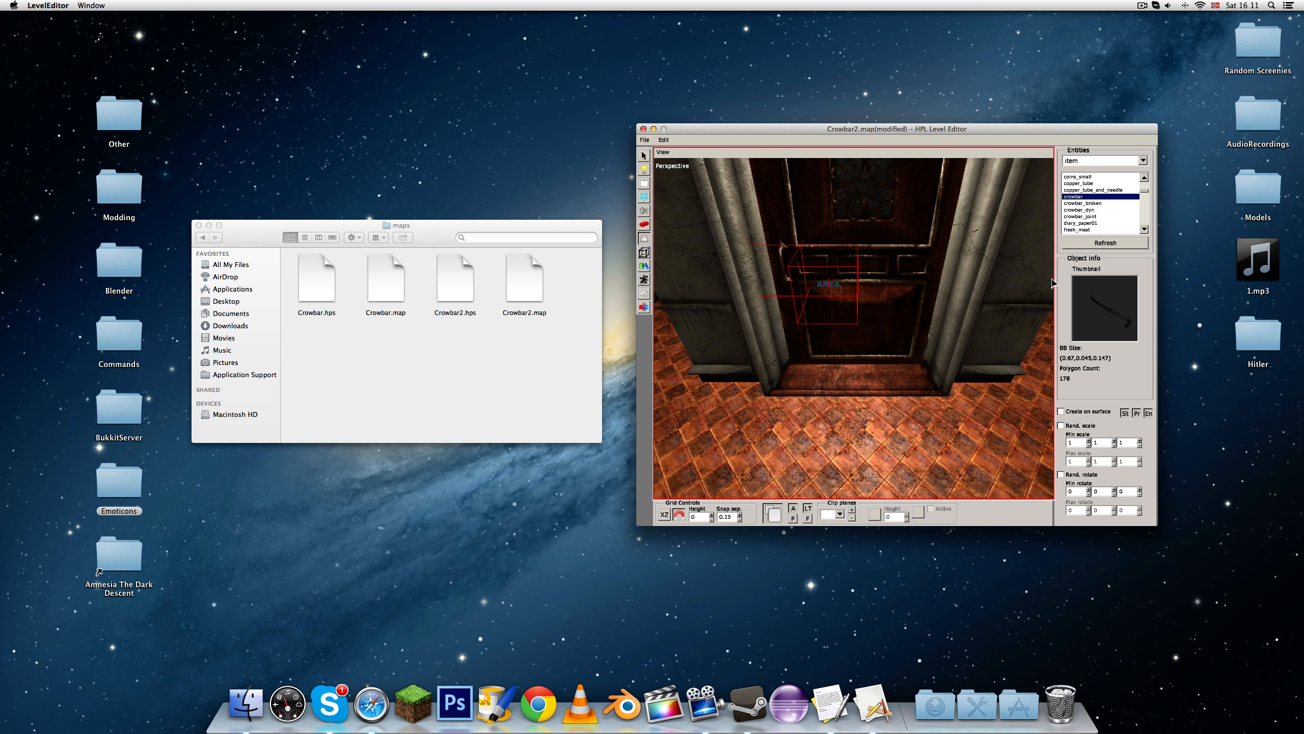
click(1090, 216)
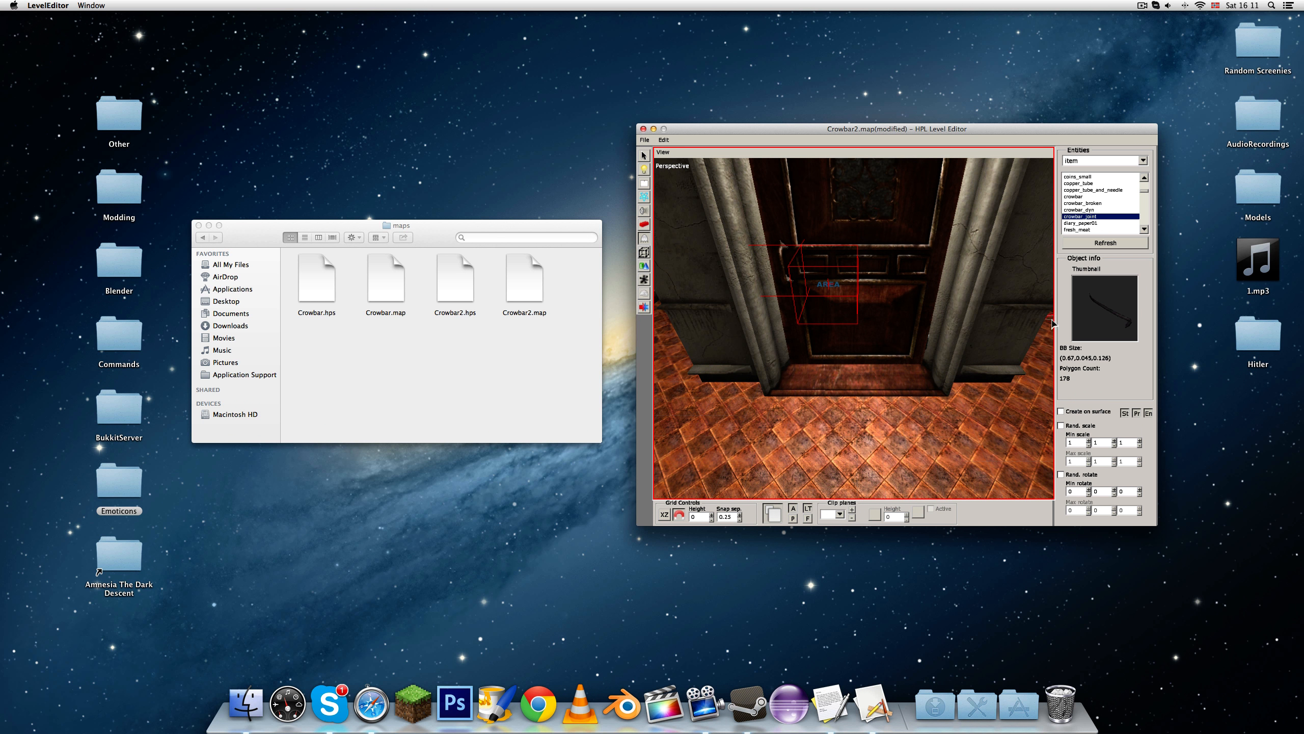
Place a crowbar_joint item on the floor just in front of the door.
scroll(896, 342, up, 3)
alt+right_drag(896, 342, 1019, 277)
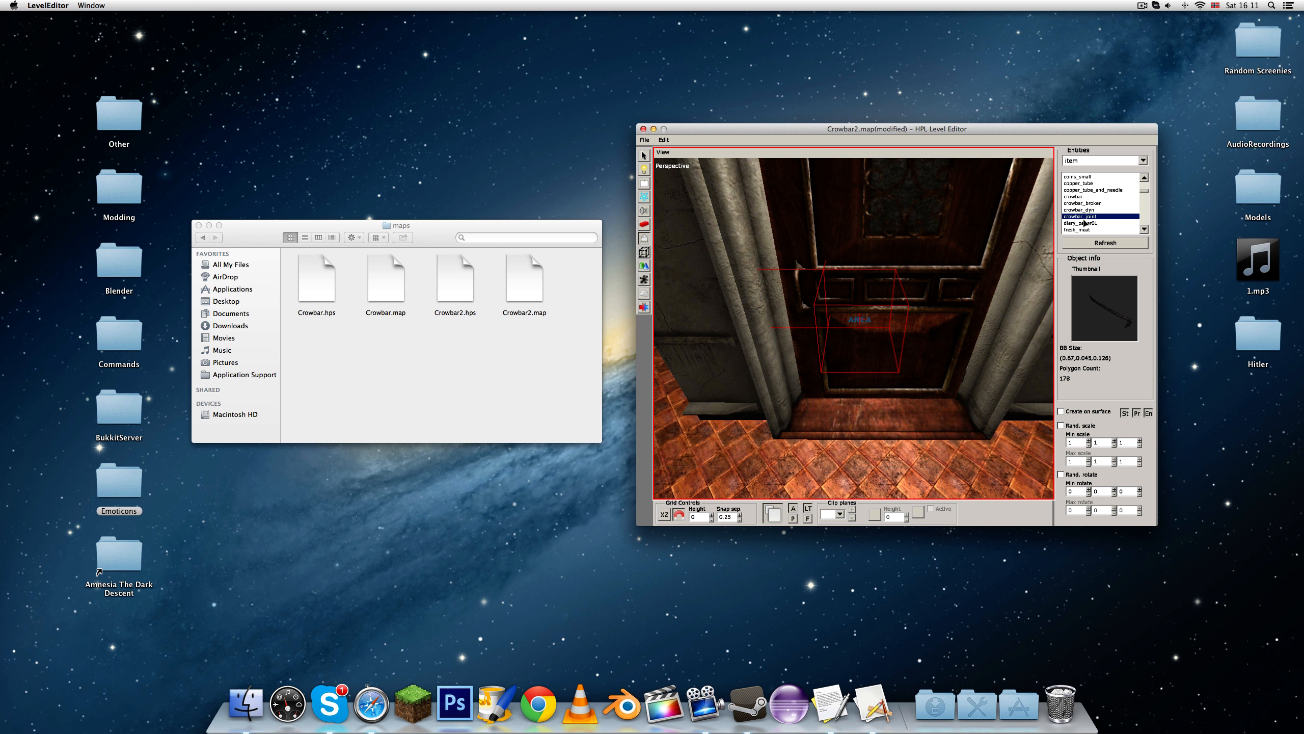
alt+right_drag(777, 474, 825, 448)
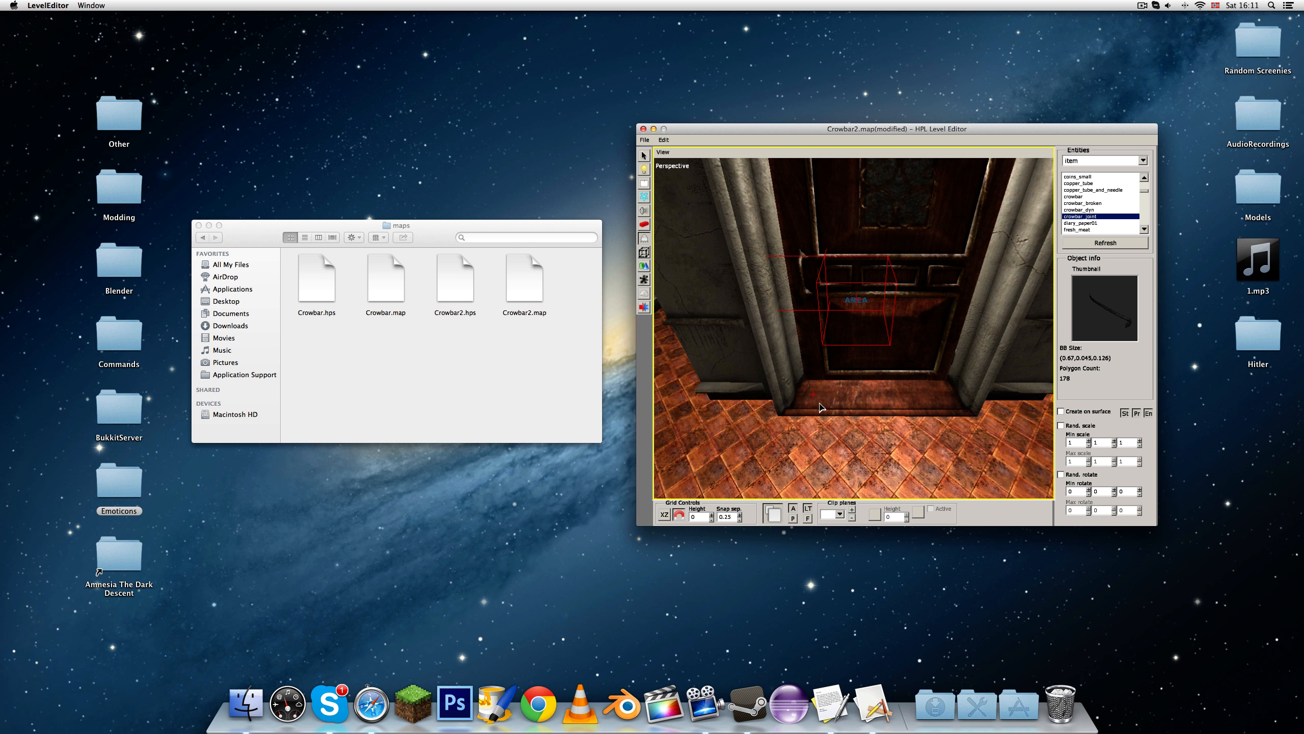
click(834, 453)
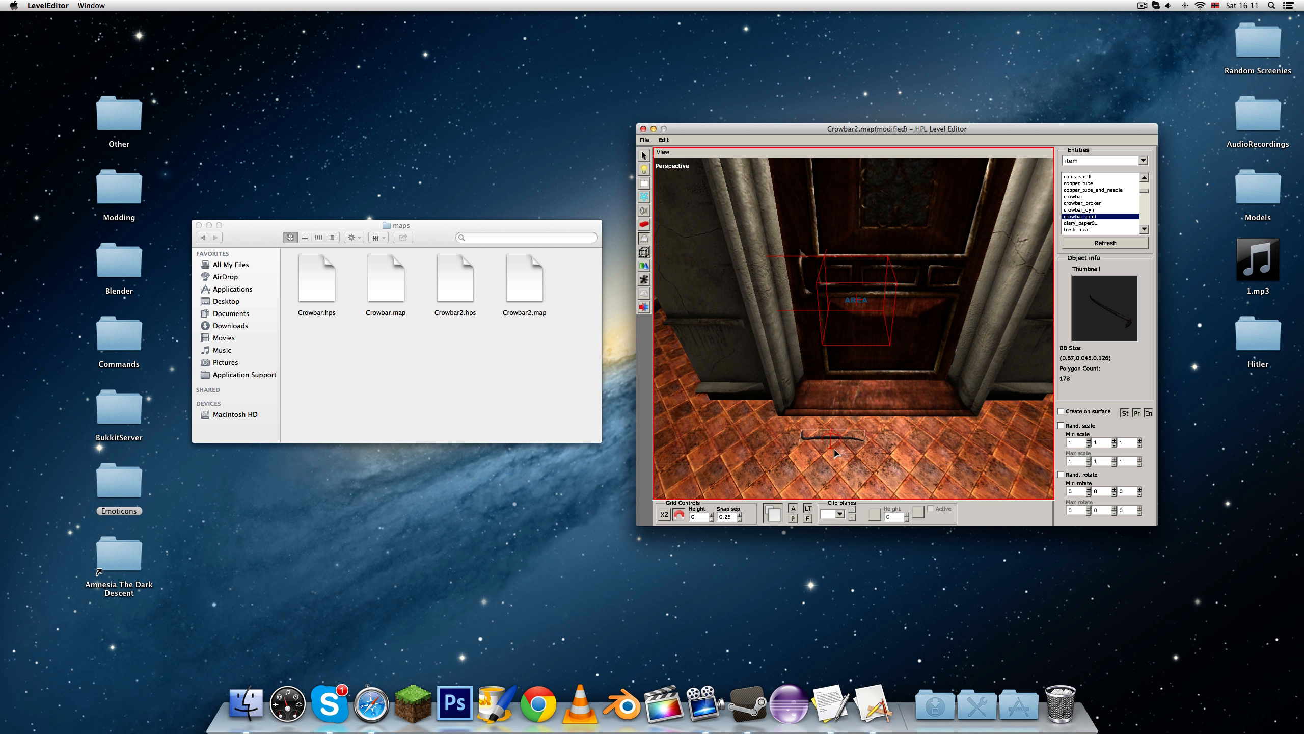
Raise the crowbar_joint item to a Y position of 1.5.
key(1)
click(831, 438)
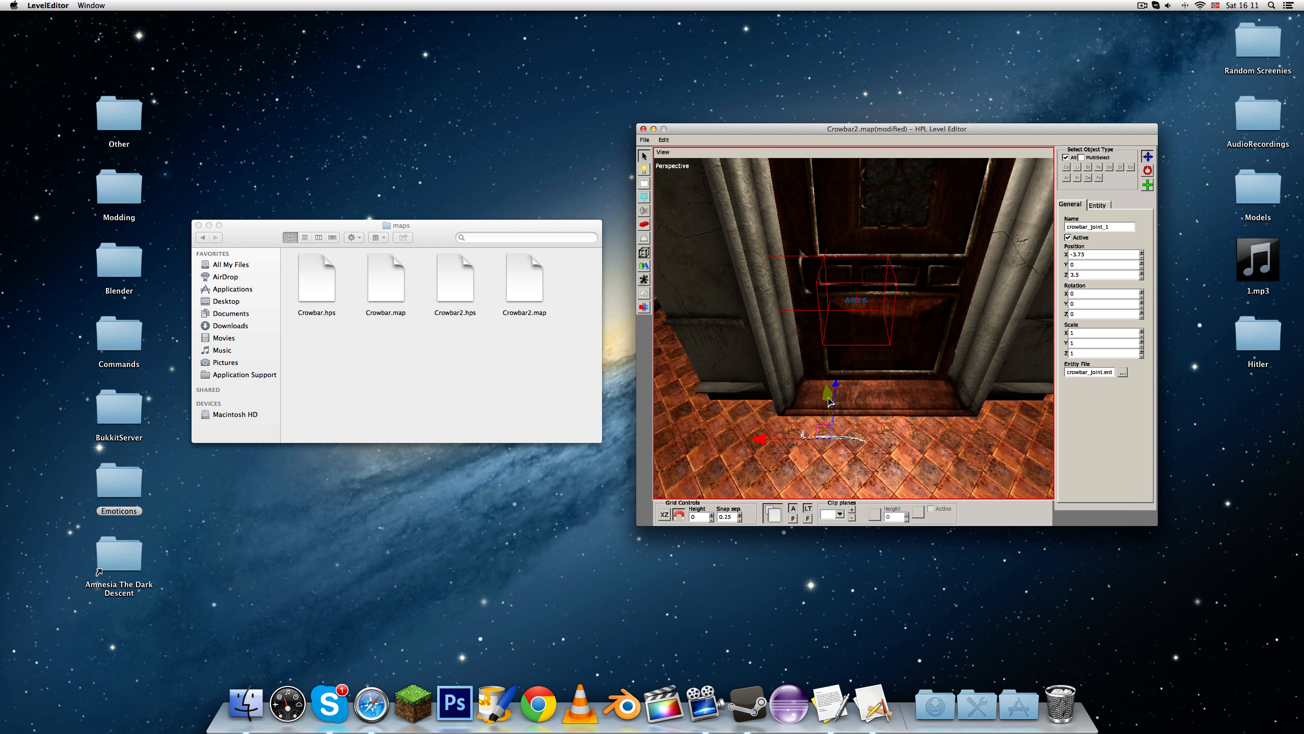
drag(830, 403, 830, 280)
alt+right_drag(828, 320, 739, 463)
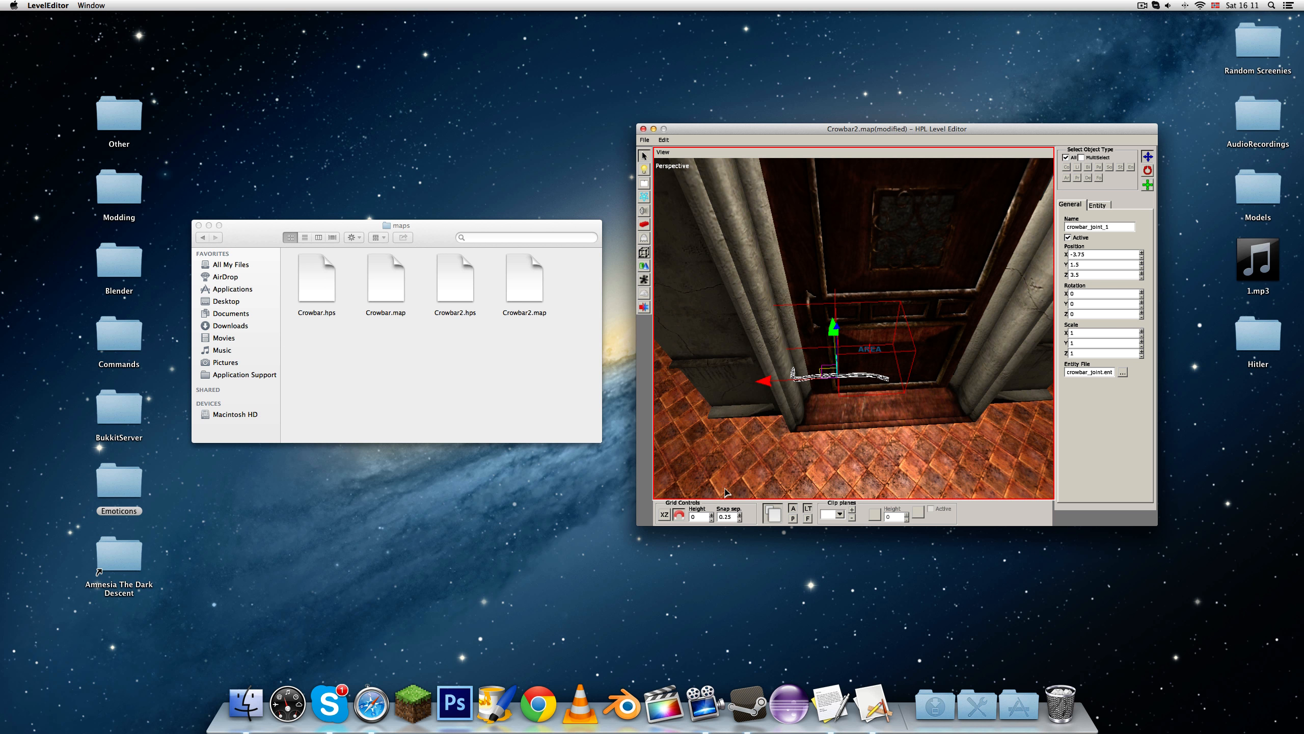
Turn off grid snapping and rotate the crowbar_joint to about 180, 79.4, 180 so its end faces the door.
click(679, 515)
alt+right_drag(840, 400, 837, 413)
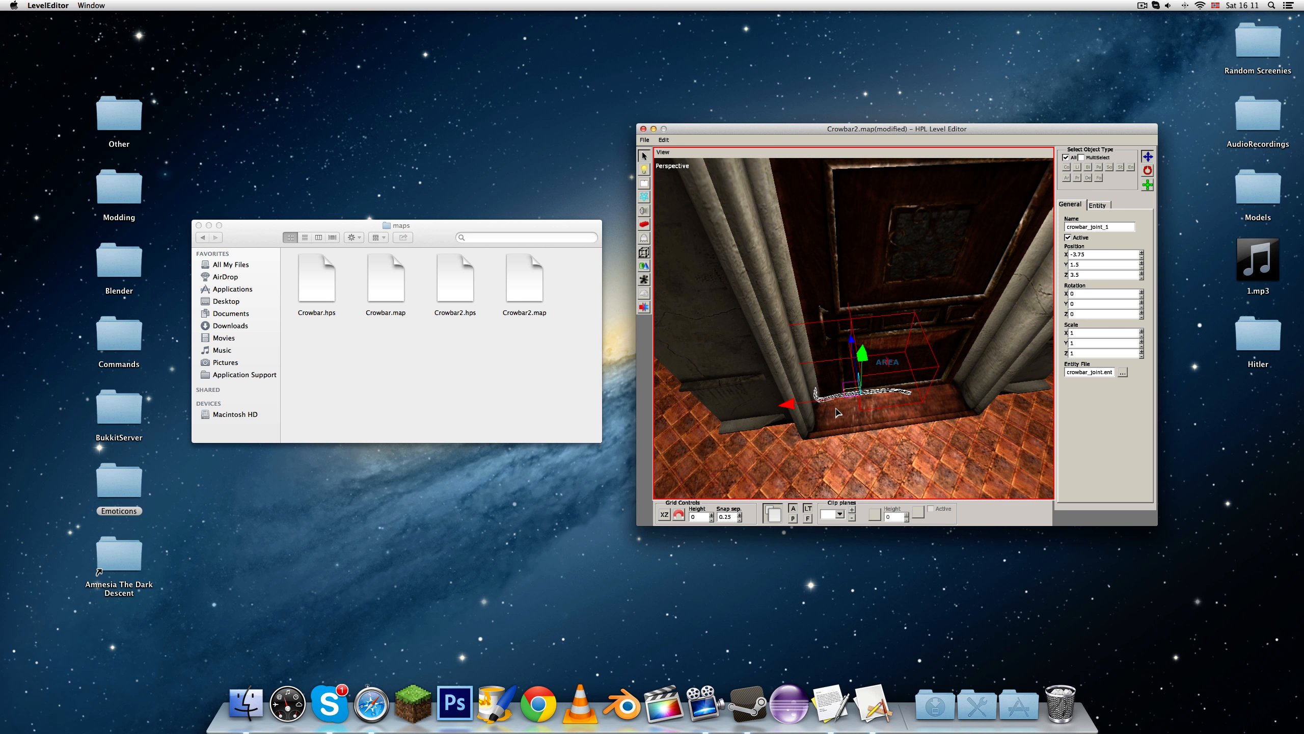
key(r)
drag(821, 488, 907, 493)
key(t)
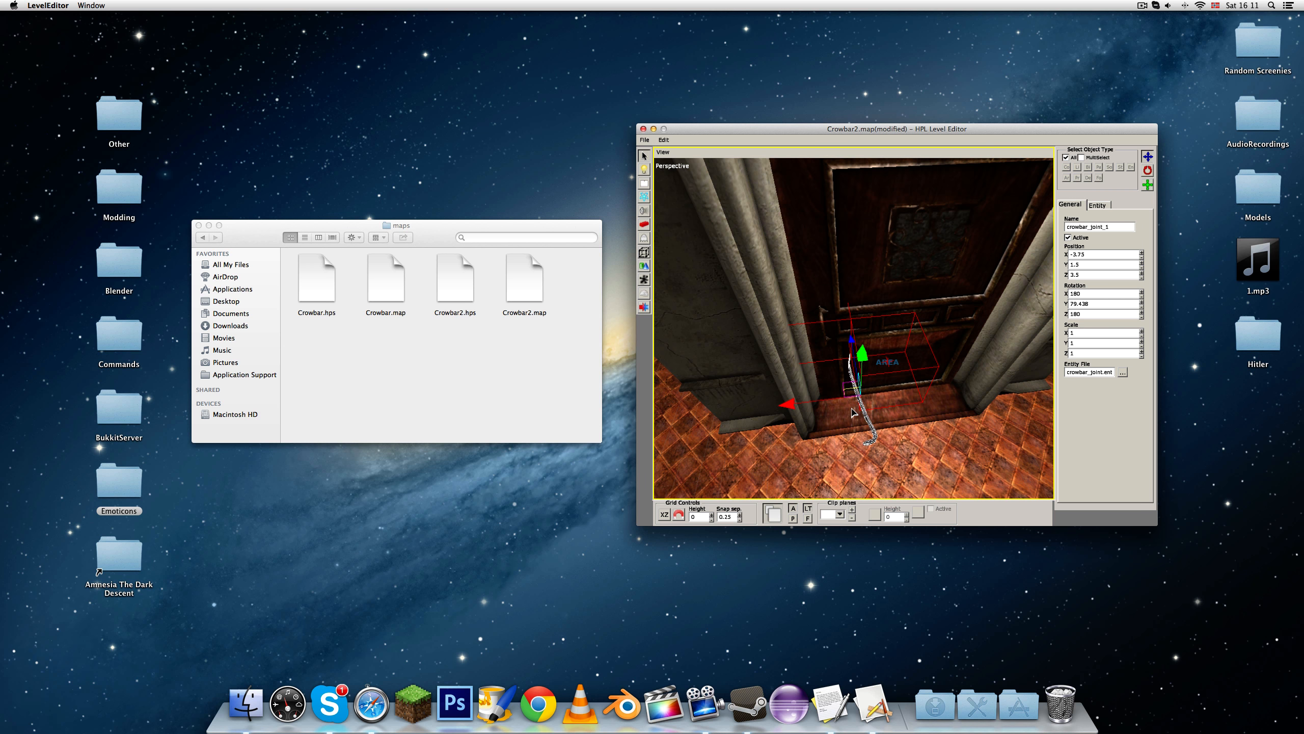
Move the crowbar_joint toward the pillar beside the door handle, to about X -3.45 and Z 3.78.
alt+right_drag(854, 416, 853, 420)
drag(854, 420, 824, 420)
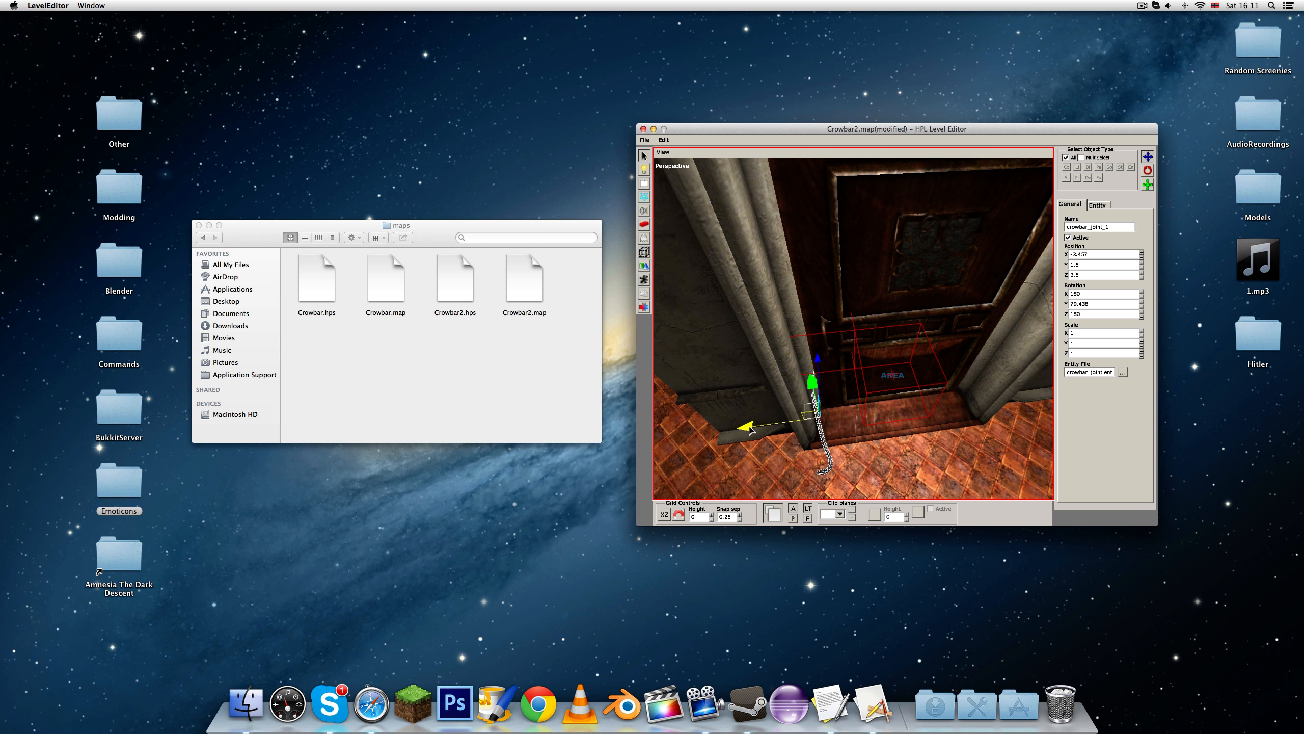
alt+middle_drag(824, 421, 867, 404)
alt+drag(867, 405, 1001, 124)
alt+scroll(825, 416, up, 4)
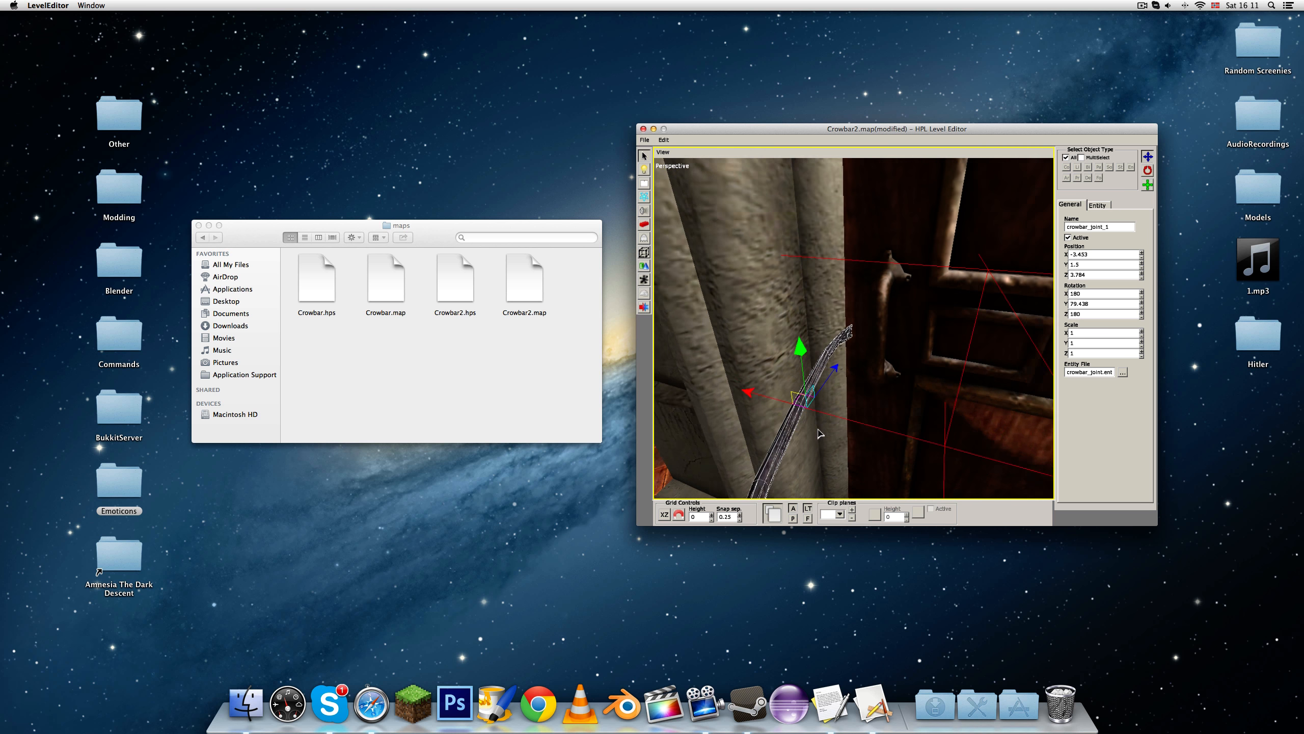
Fine-tune the crowbar_joint against the door edge by the handle, at about X -3.423 and Z 3.938.
drag(801, 450, 920, 241)
drag(768, 403, 910, 441)
scroll(832, 437, down, 6)
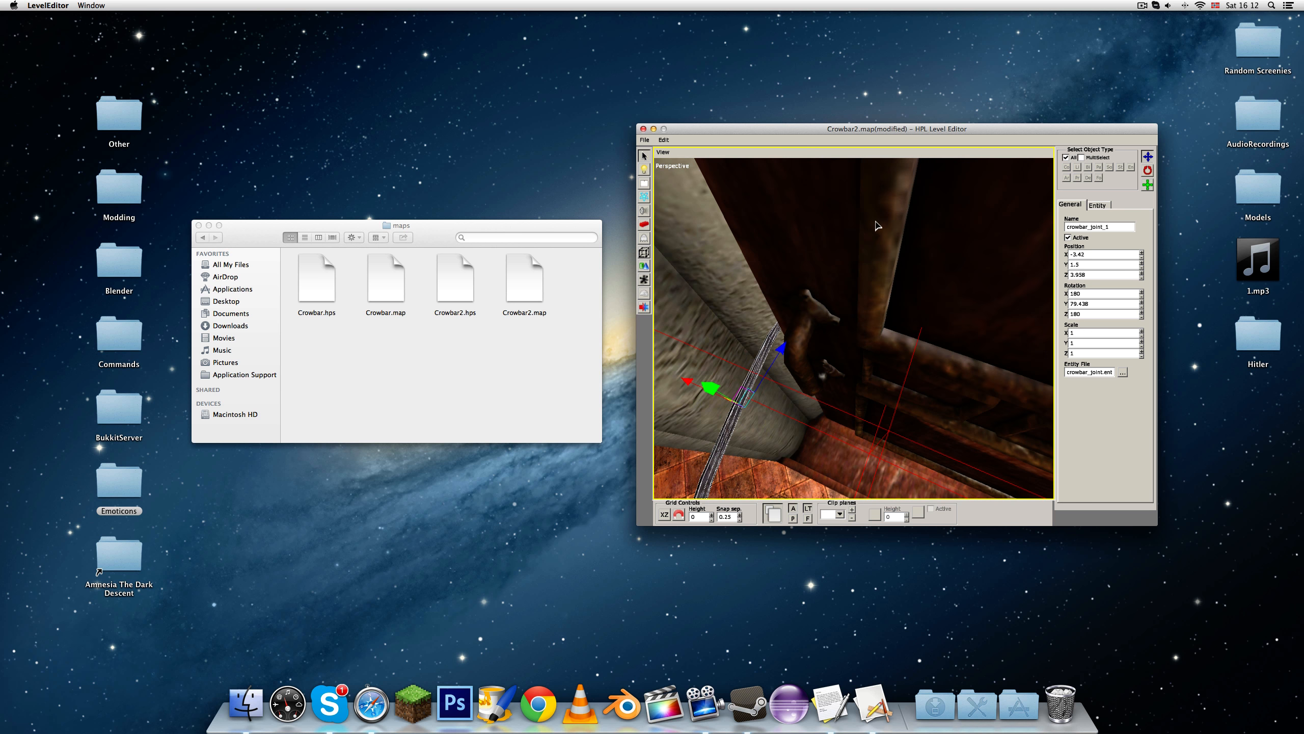
middle_drag(875, 221, 891, 234)
alt+drag(873, 348, 872, 326)
alt+drag(860, 428, 887, 421)
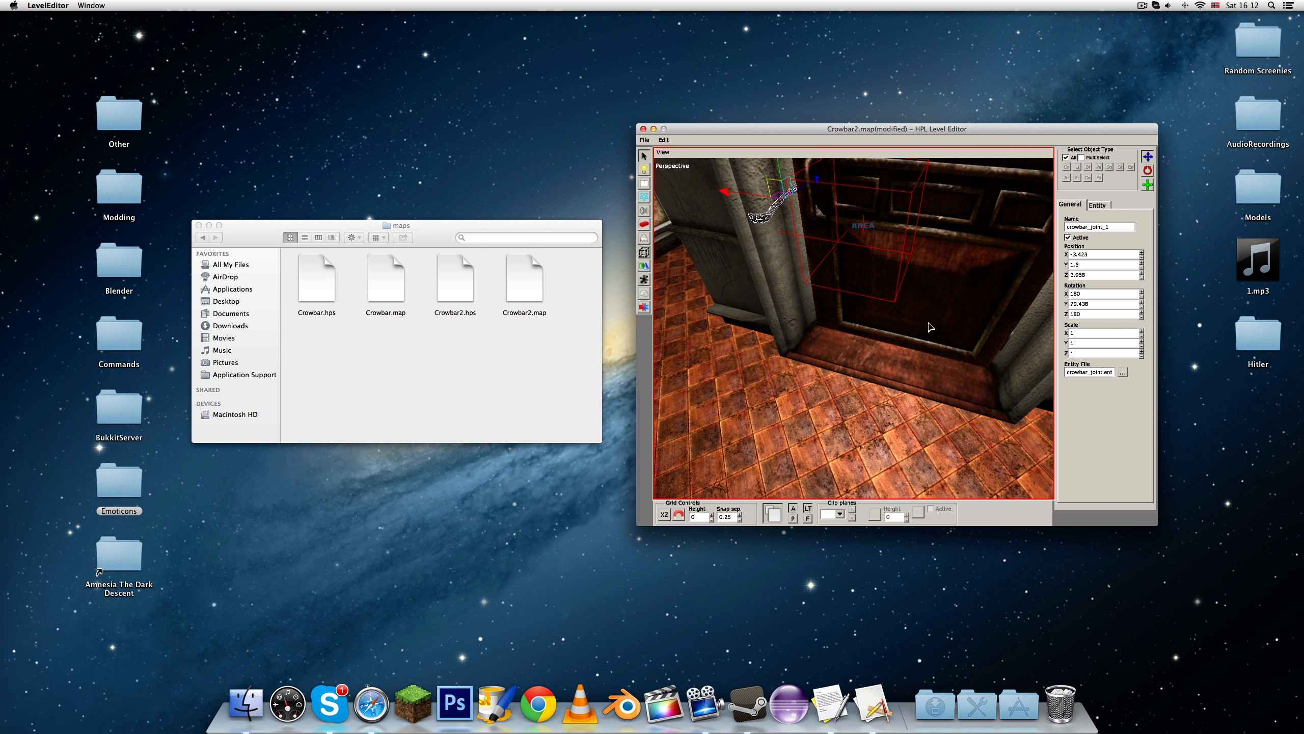
alt+drag(908, 325, 821, 261)
alt+drag(912, 258, 909, 298)
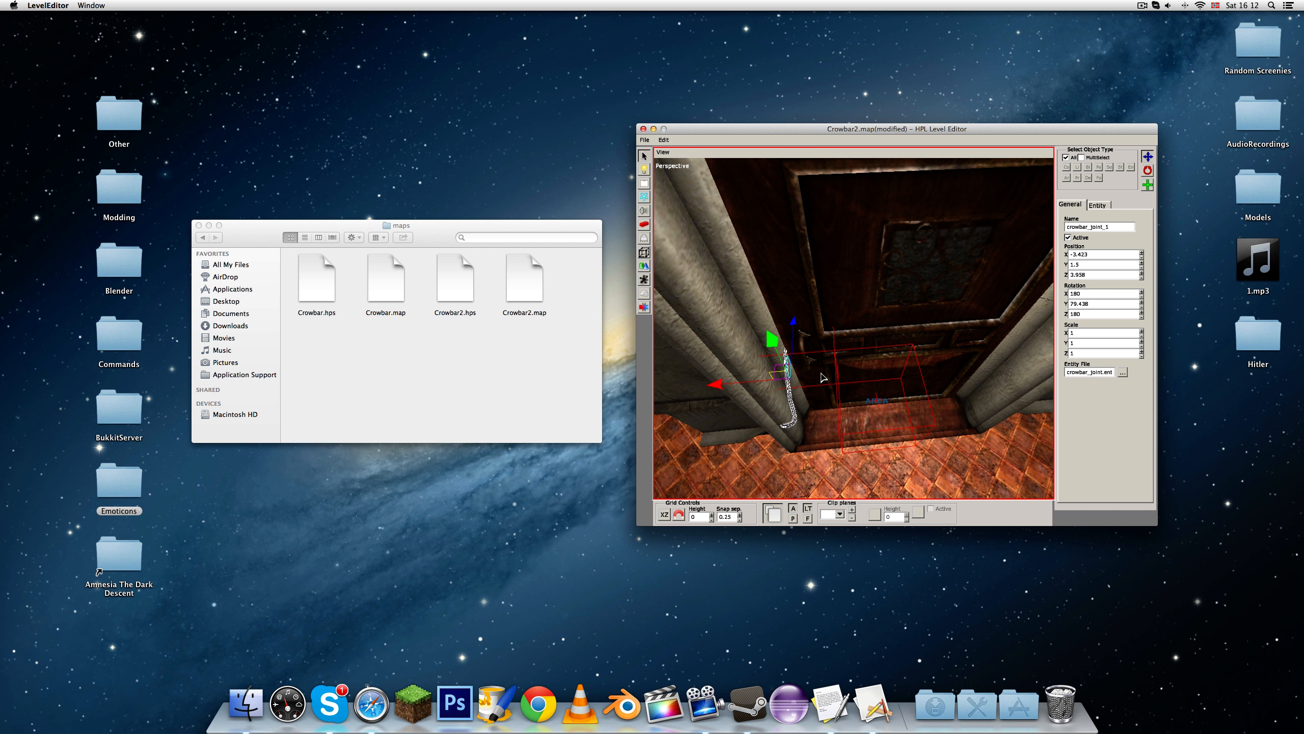
Rename the crowbar_joint at the door handle as Joint and make it inactive.
alt+drag(818, 372, 1171, 169)
drag(1112, 228, 964, 227)
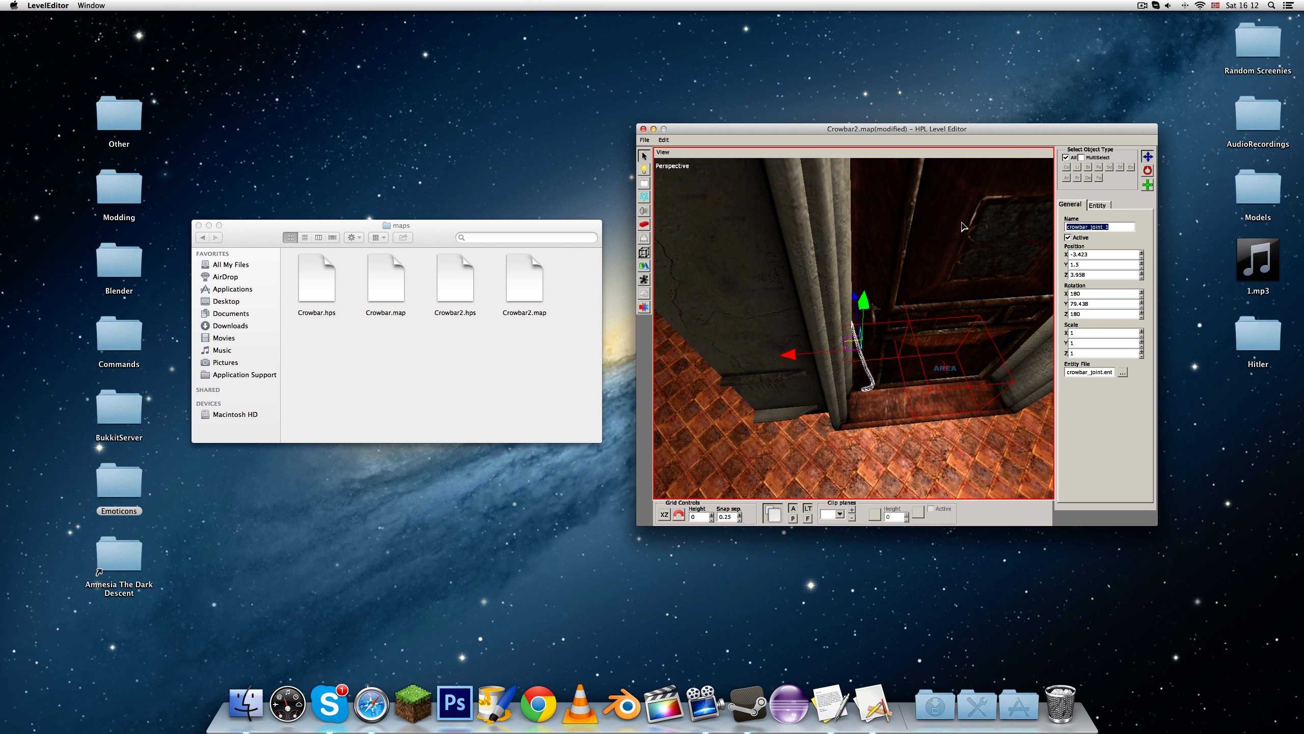
text(Joint)
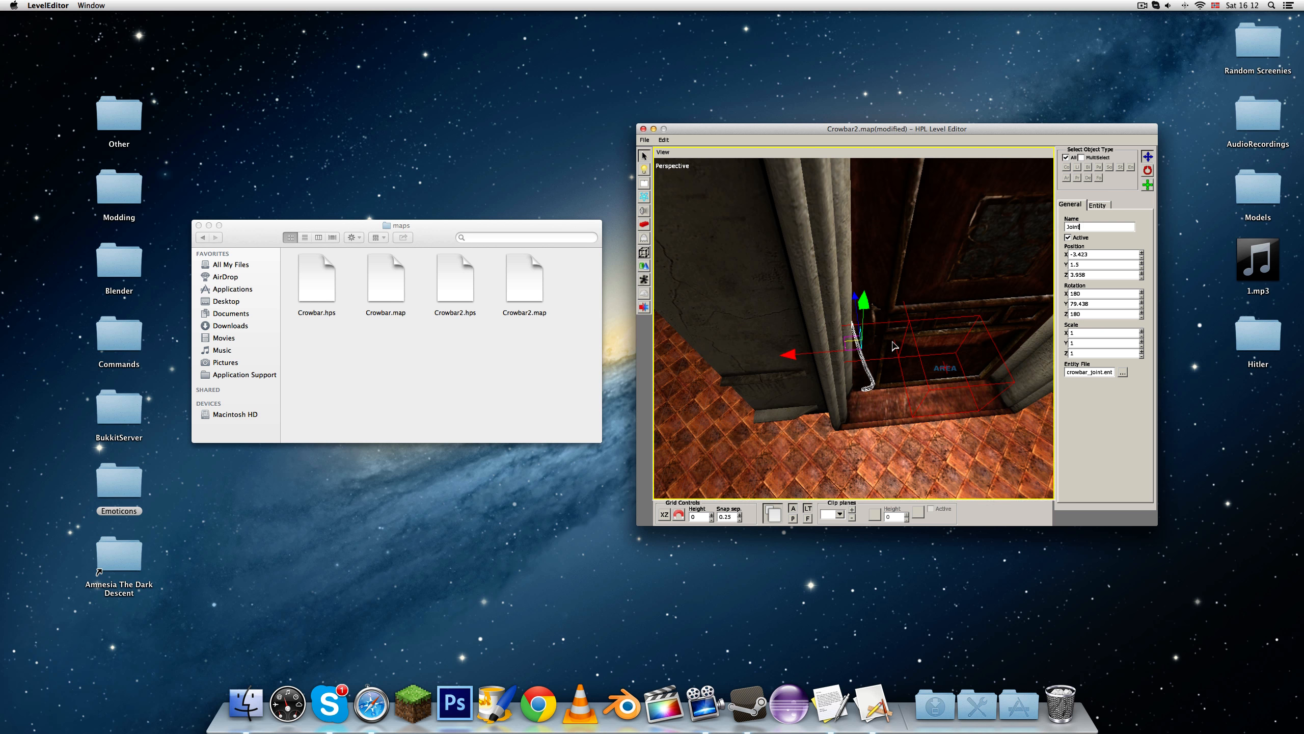
mouse_move(902, 331)
alt+mouse_down()
mouse_move(888, 357)
mouse_move(877, 298)
mouse_move(879, 318)
mouse_move(904, 332)
alt+mouse_up()
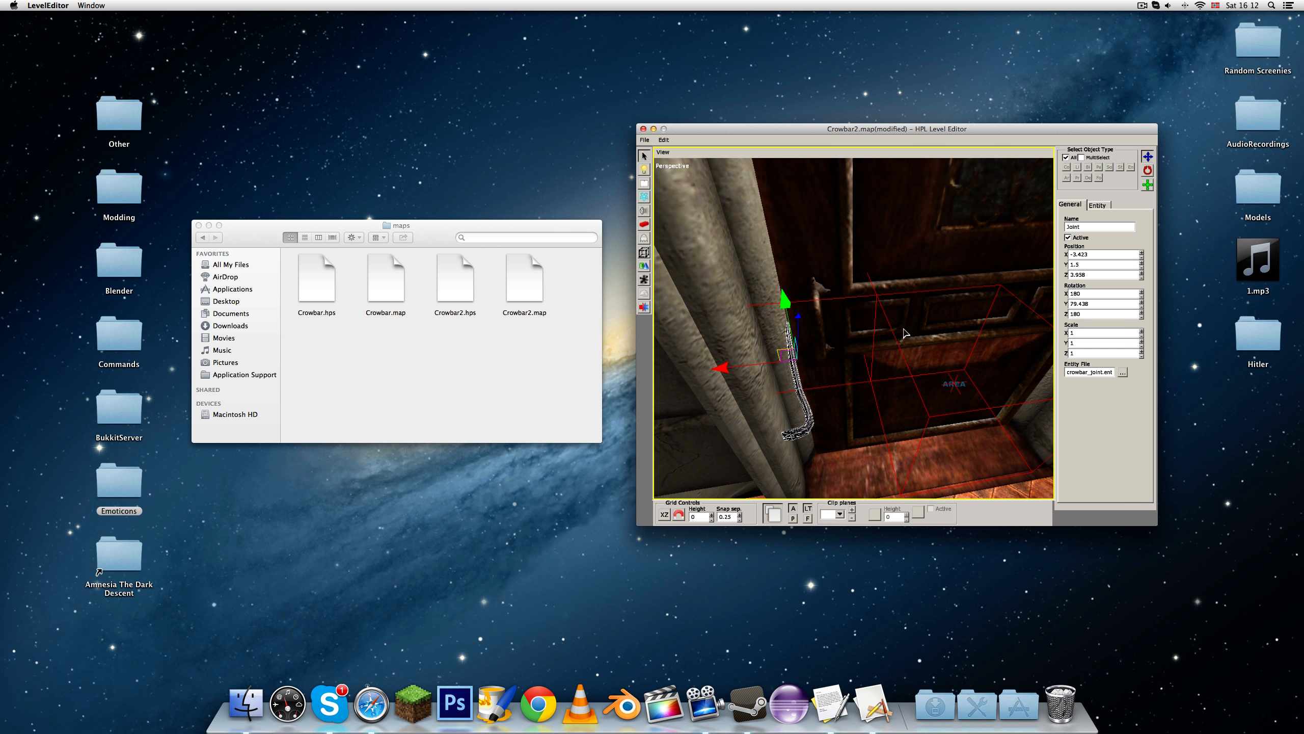
click(1068, 238)
alt+drag(900, 367, 862, 305)
click(876, 437)
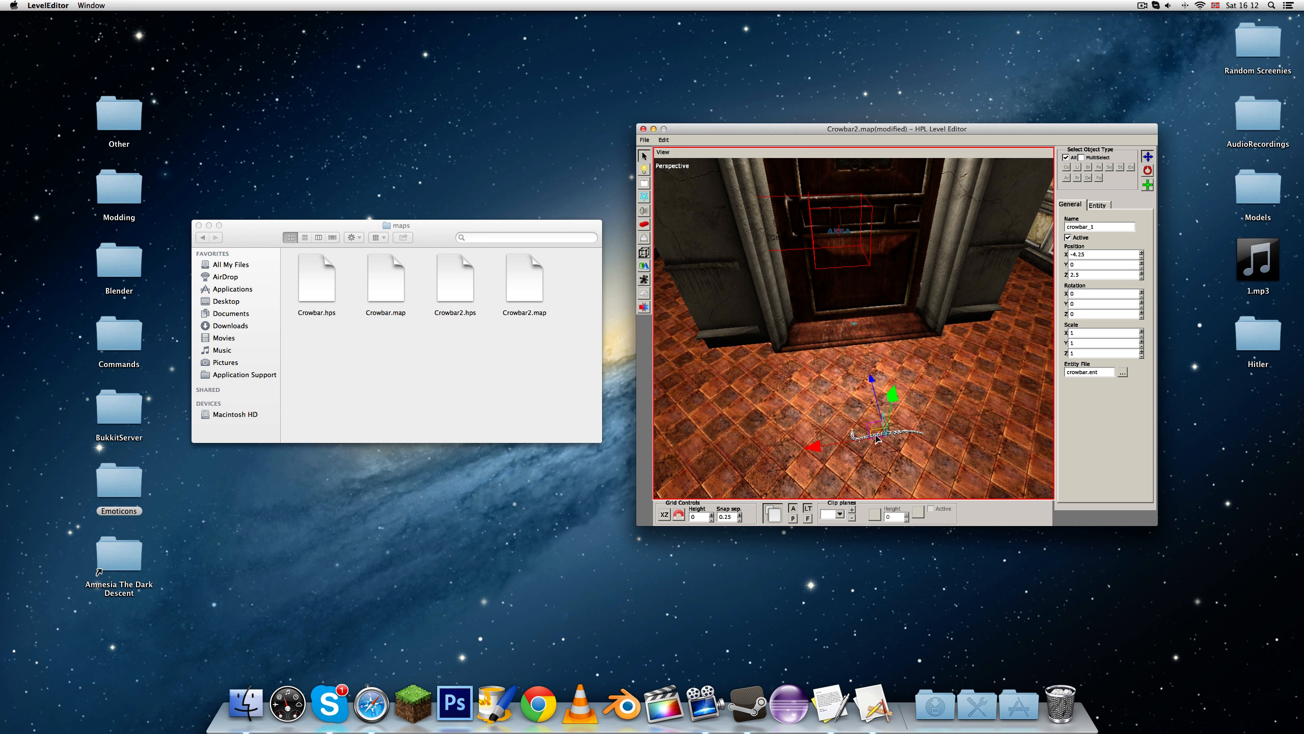
click(868, 330)
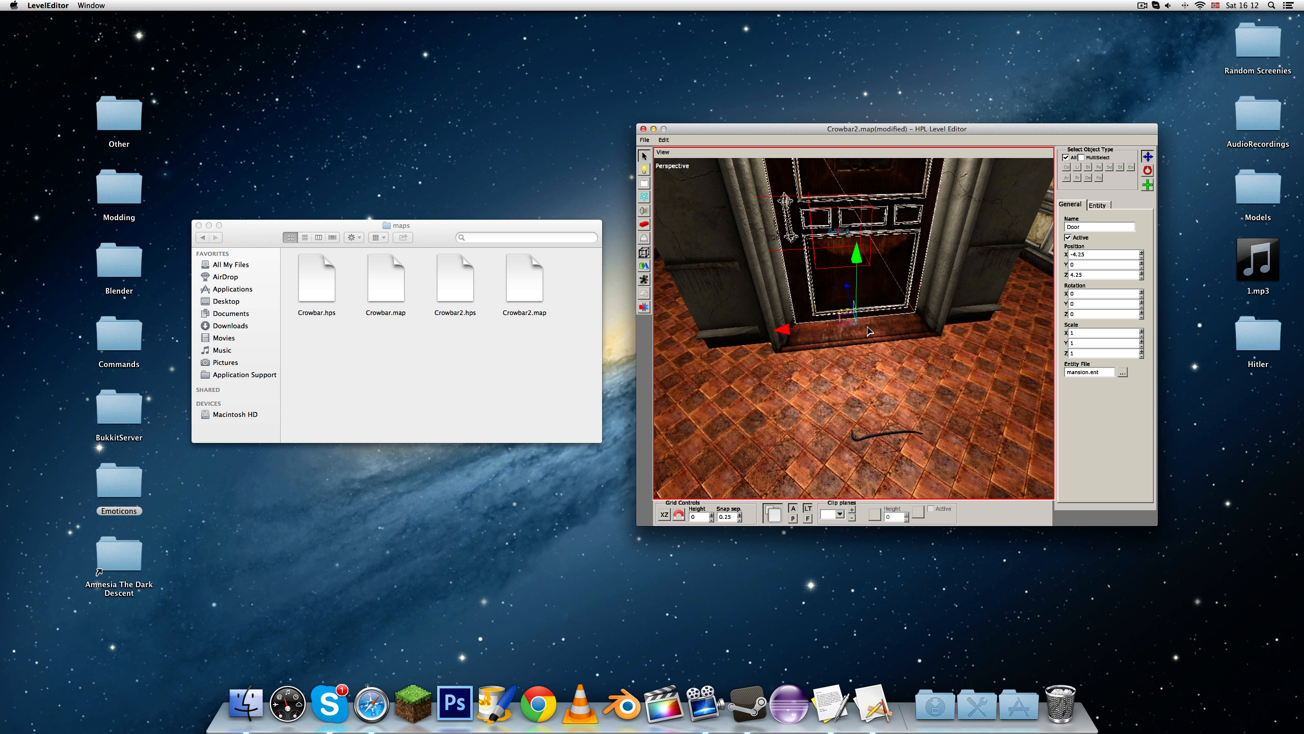
click(908, 331)
Place a crowbar_broken item on the floor in front of the doorstep.
scroll(848, 266, up, 3)
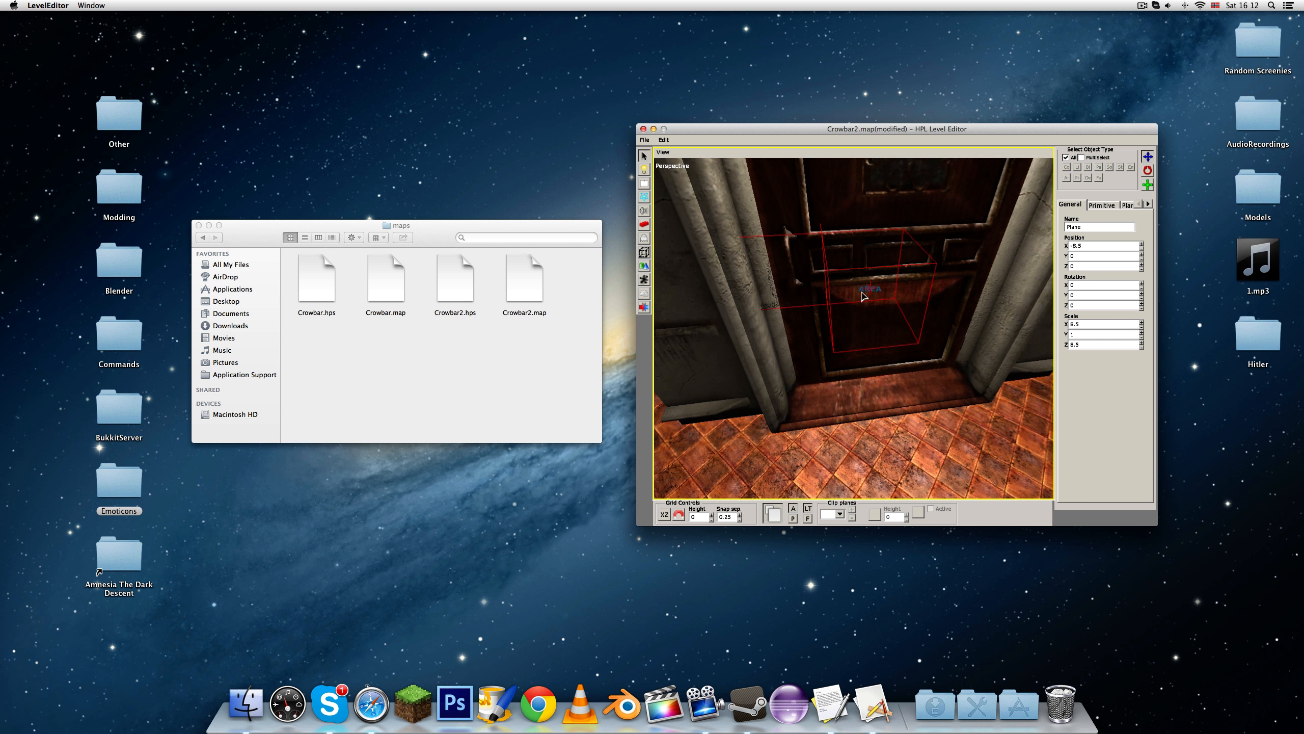
alt+drag(848, 266, 877, 309)
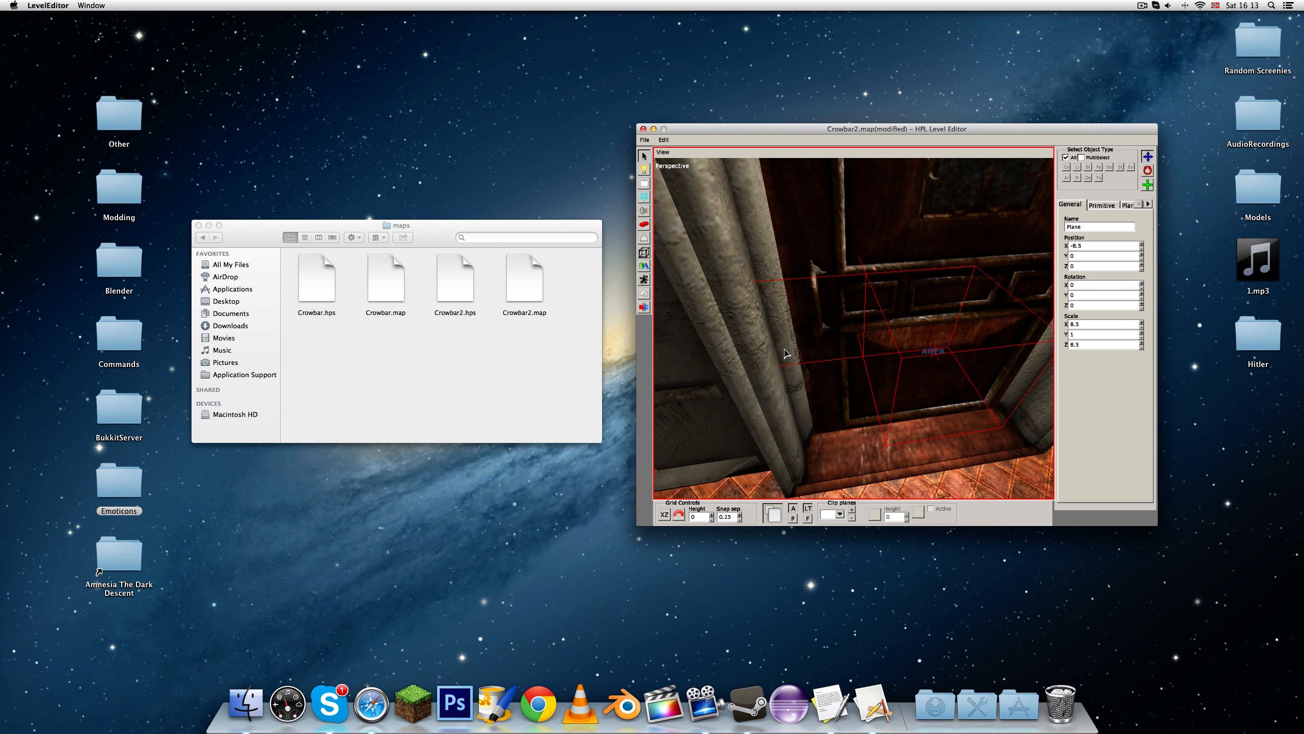
click(643, 239)
click(1102, 203)
middle_drag(885, 432, 856, 457)
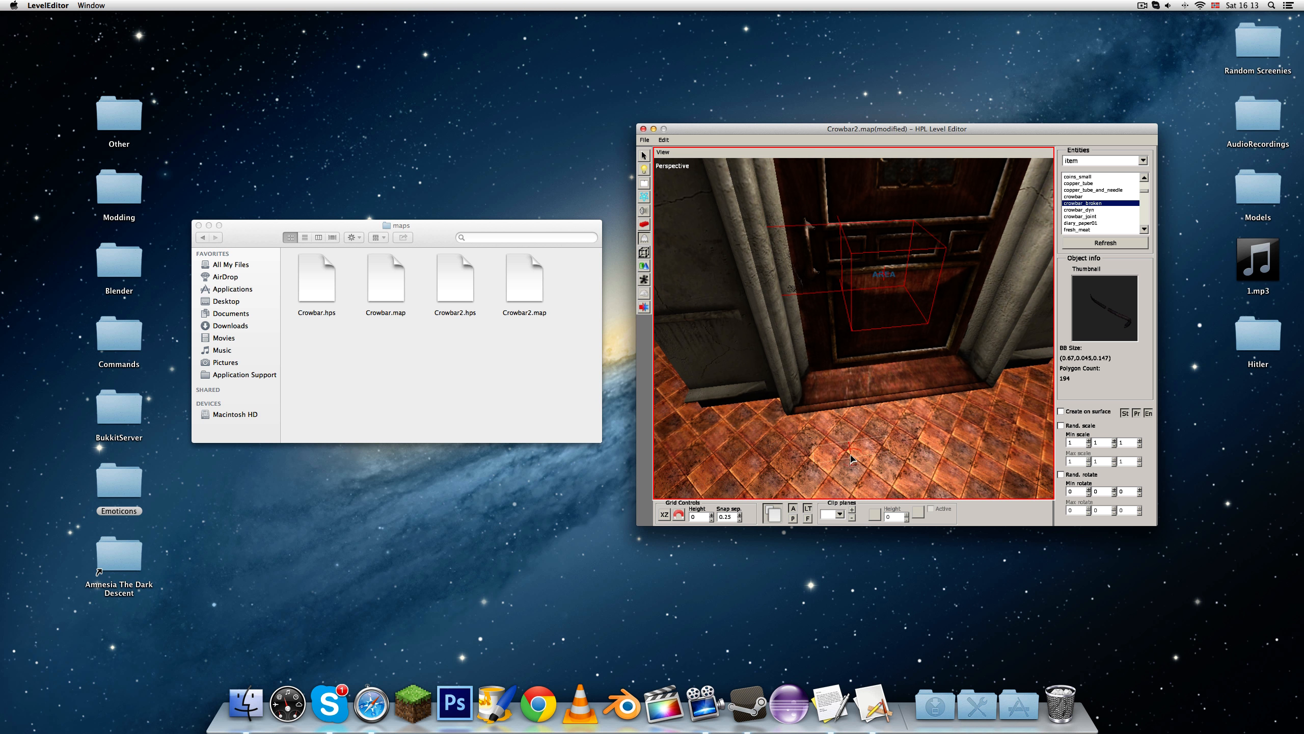
click(856, 446)
Raise the crowbar_broken item to a Y position of about 1.32.
click(644, 156)
click(841, 445)
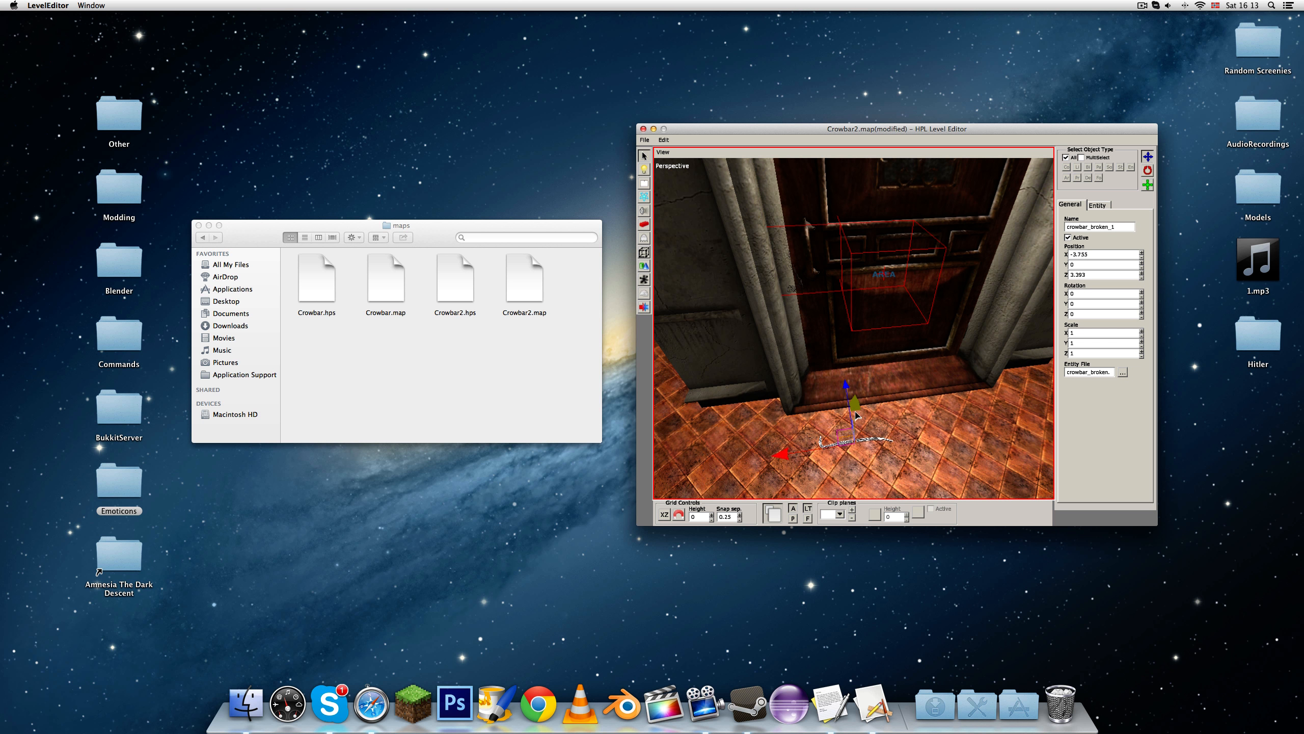
drag(855, 399, 852, 277)
middle_drag(838, 220, 844, 319)
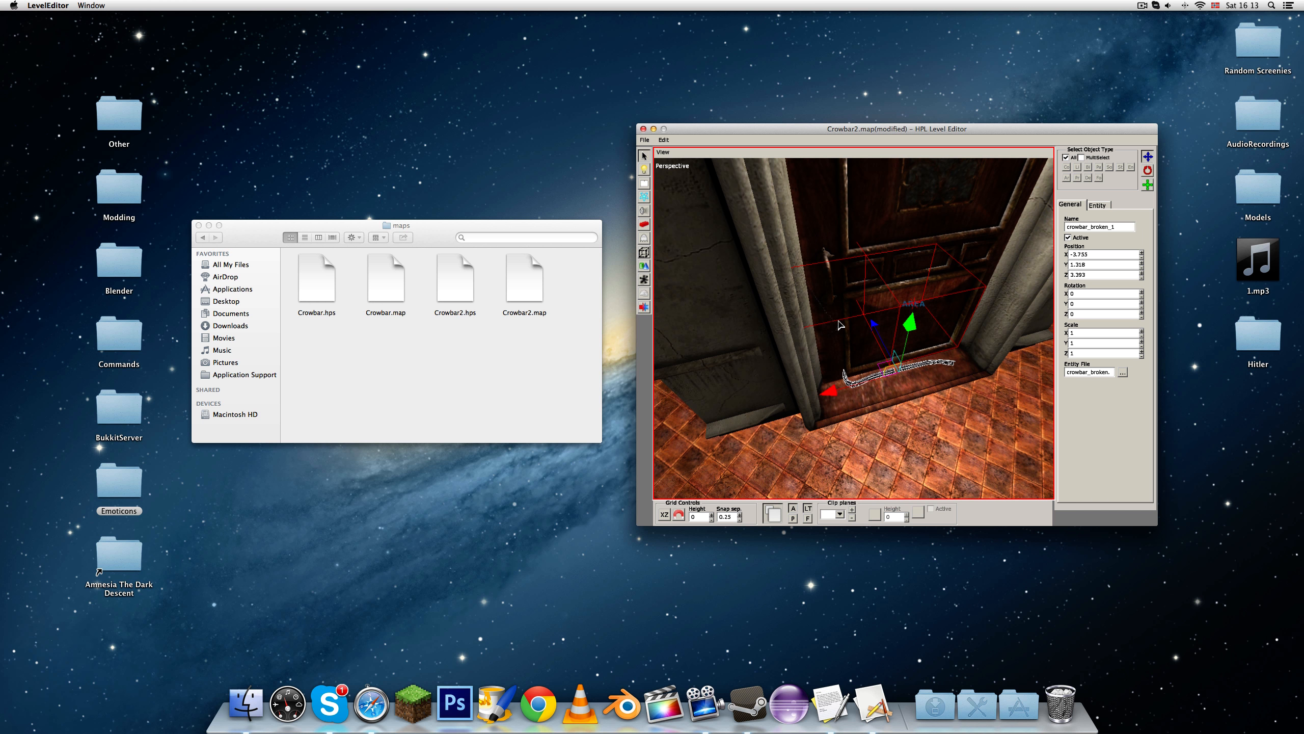
Compare the placement of the Joint crowbar and the crowbar_broken item at the door.
click(834, 324)
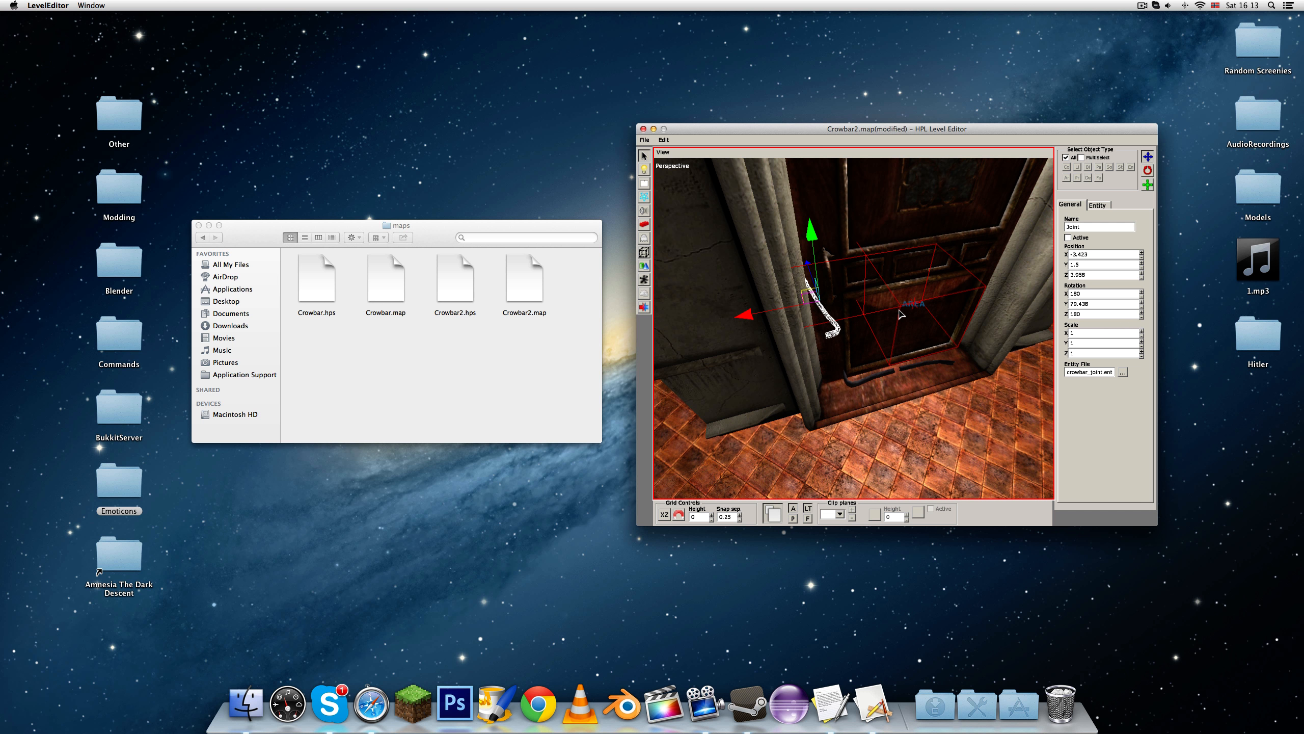
click(889, 374)
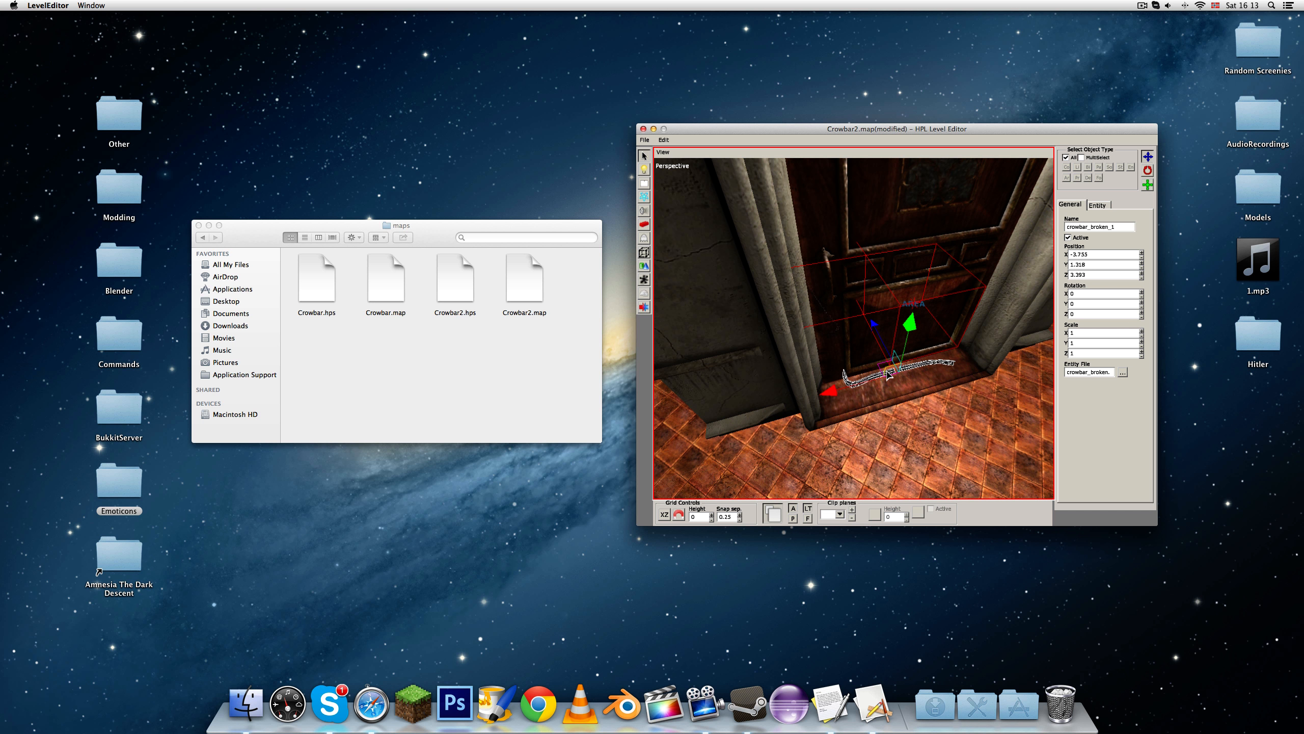
click(879, 378)
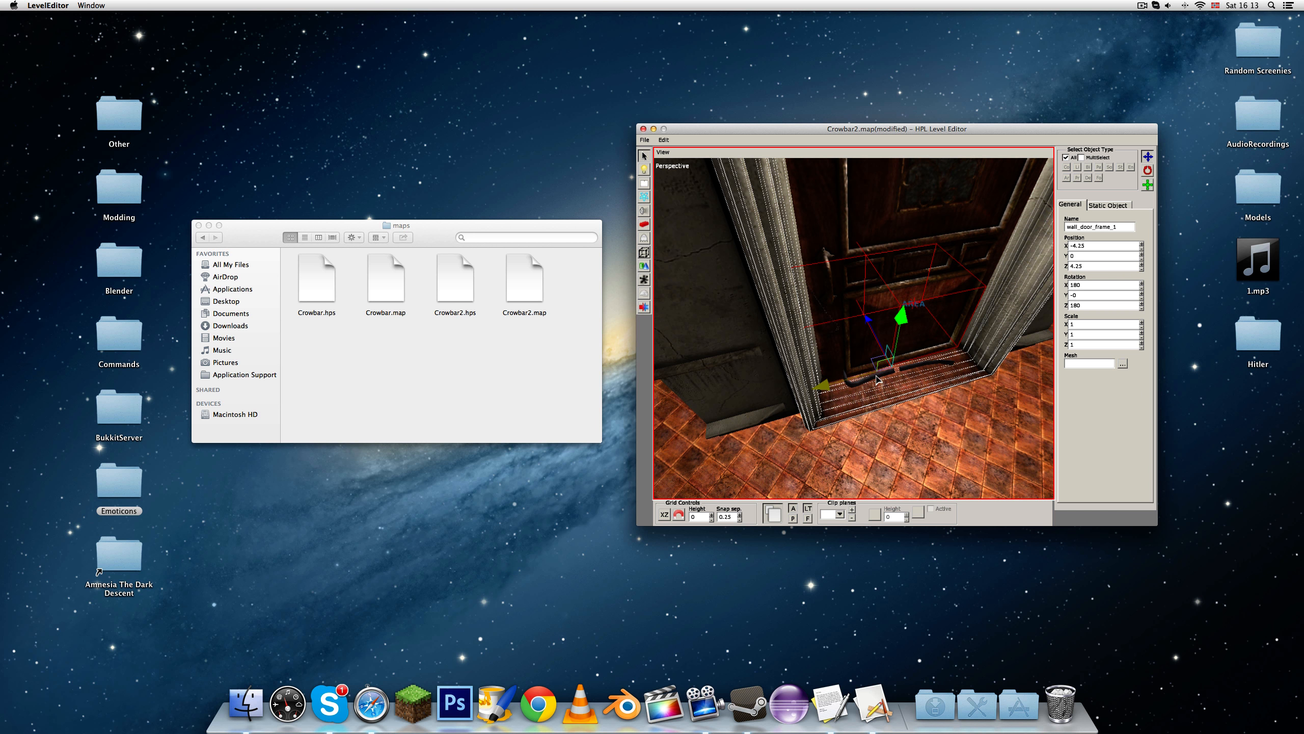
click(913, 366)
click(904, 364)
click(905, 368)
click(939, 408)
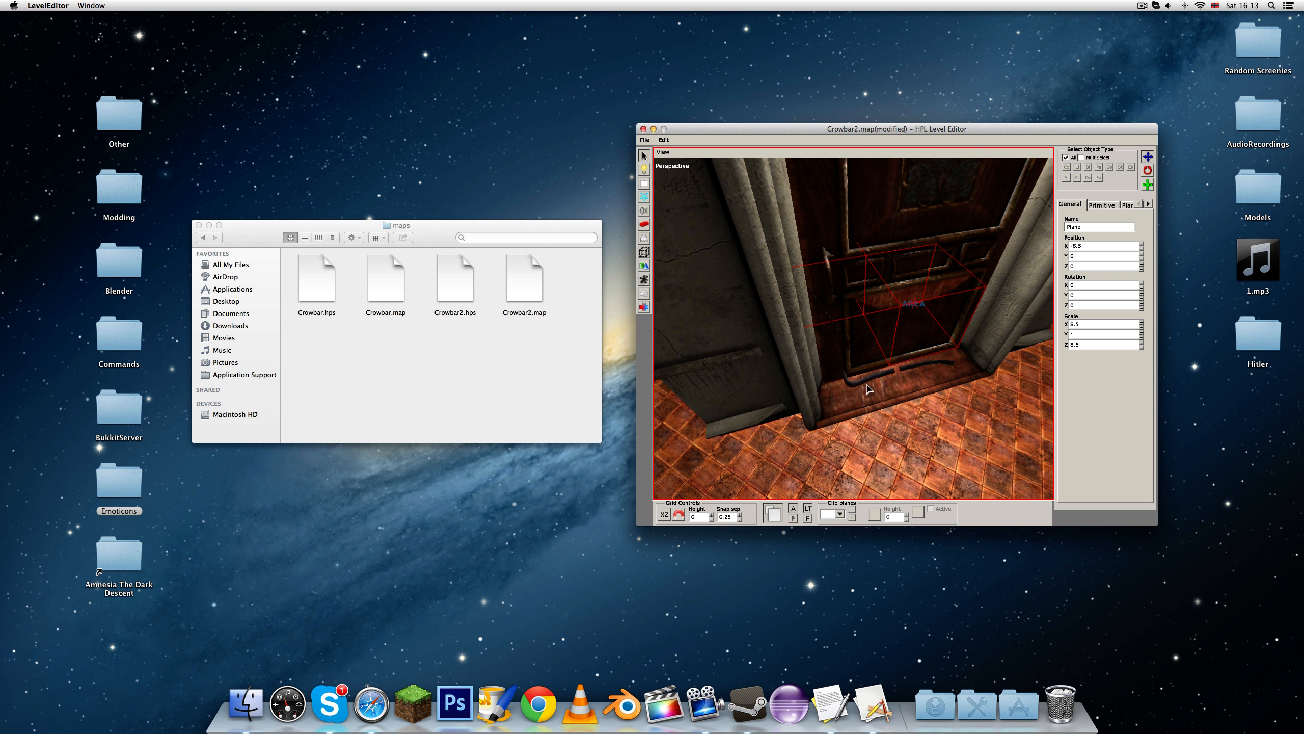
alt+drag(879, 364, 792, 294)
alt+drag(844, 384, 832, 368)
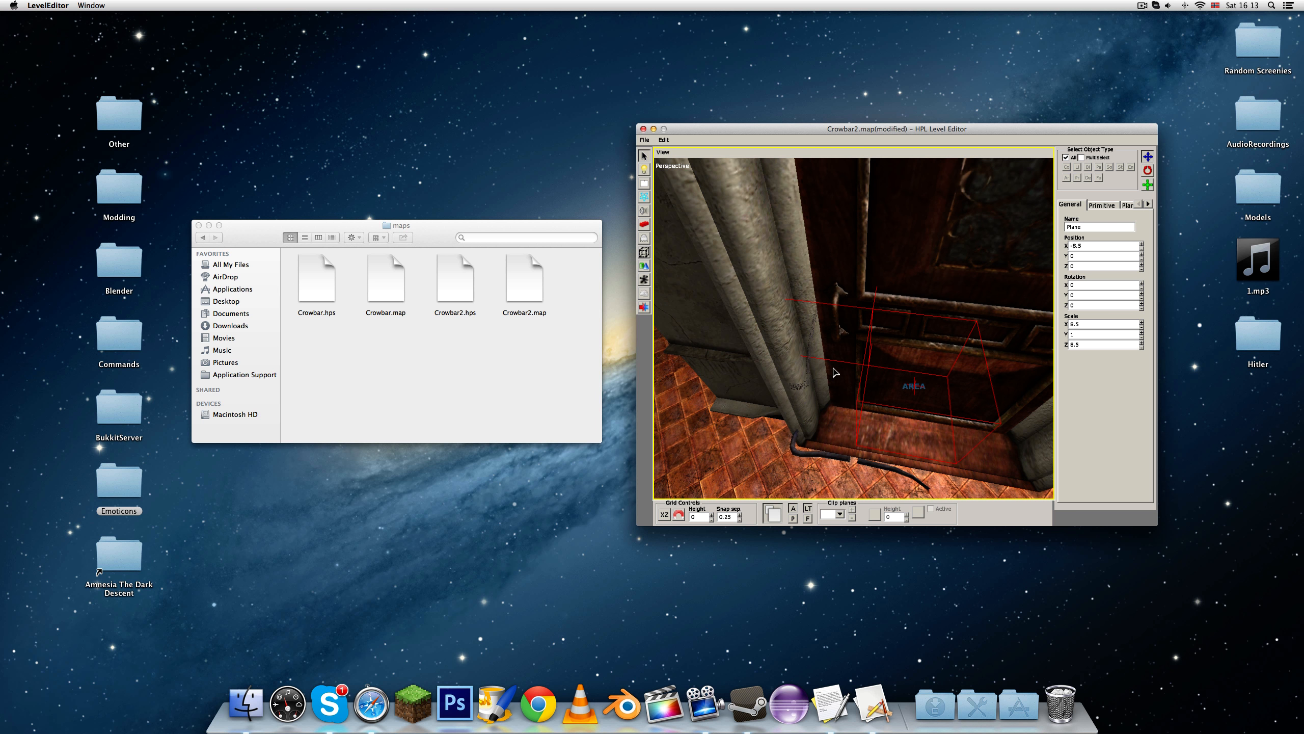
Set the crowbar_broken item's X position to -3.423 to match the Joint crowbar.
click(832, 461)
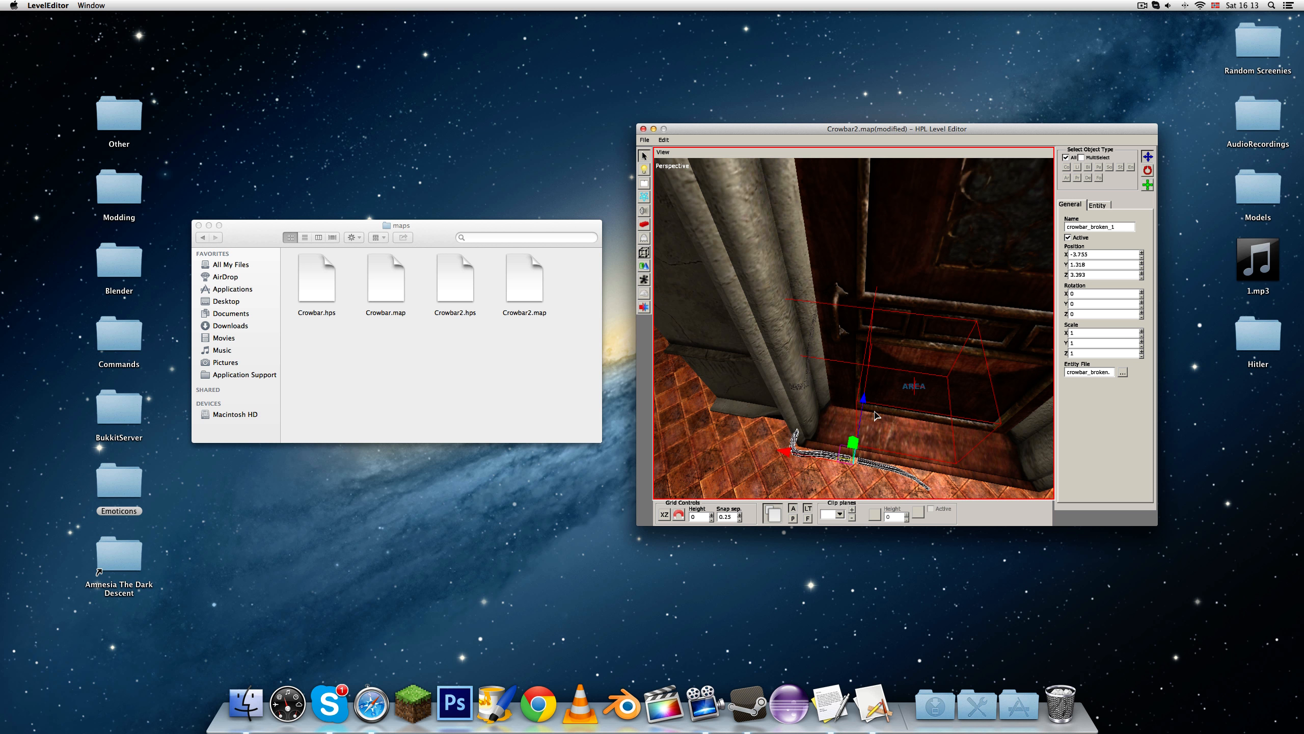
mouse_move(878, 382)
alt+mouse_down()
mouse_move(921, 425)
mouse_move(883, 380)
alt+mouse_up()
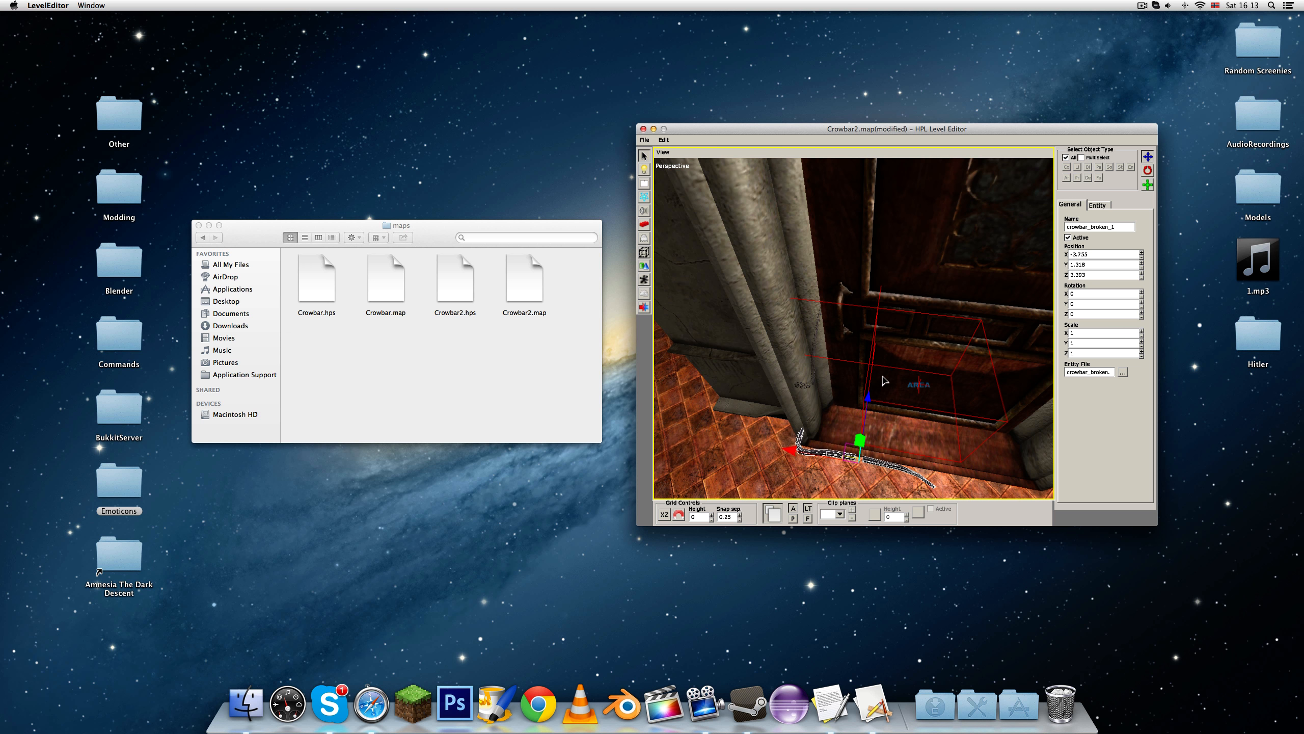
click(814, 367)
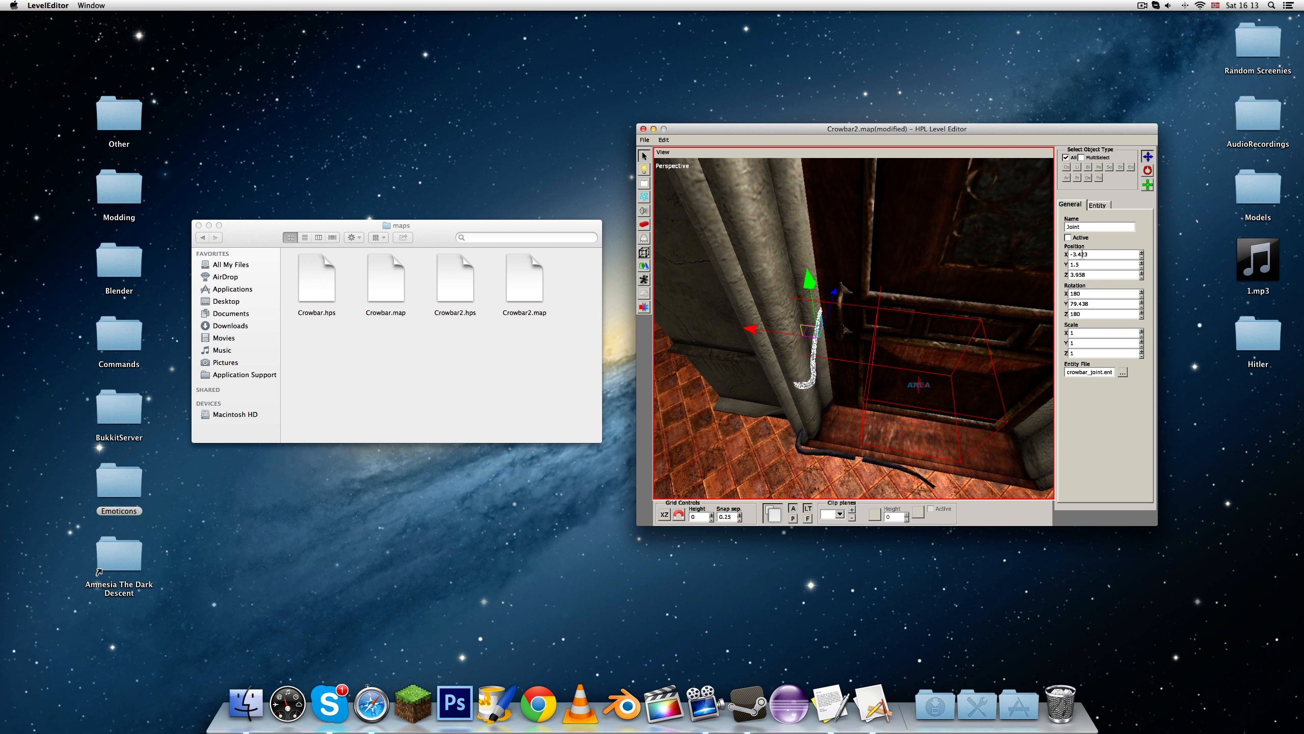
click(798, 451)
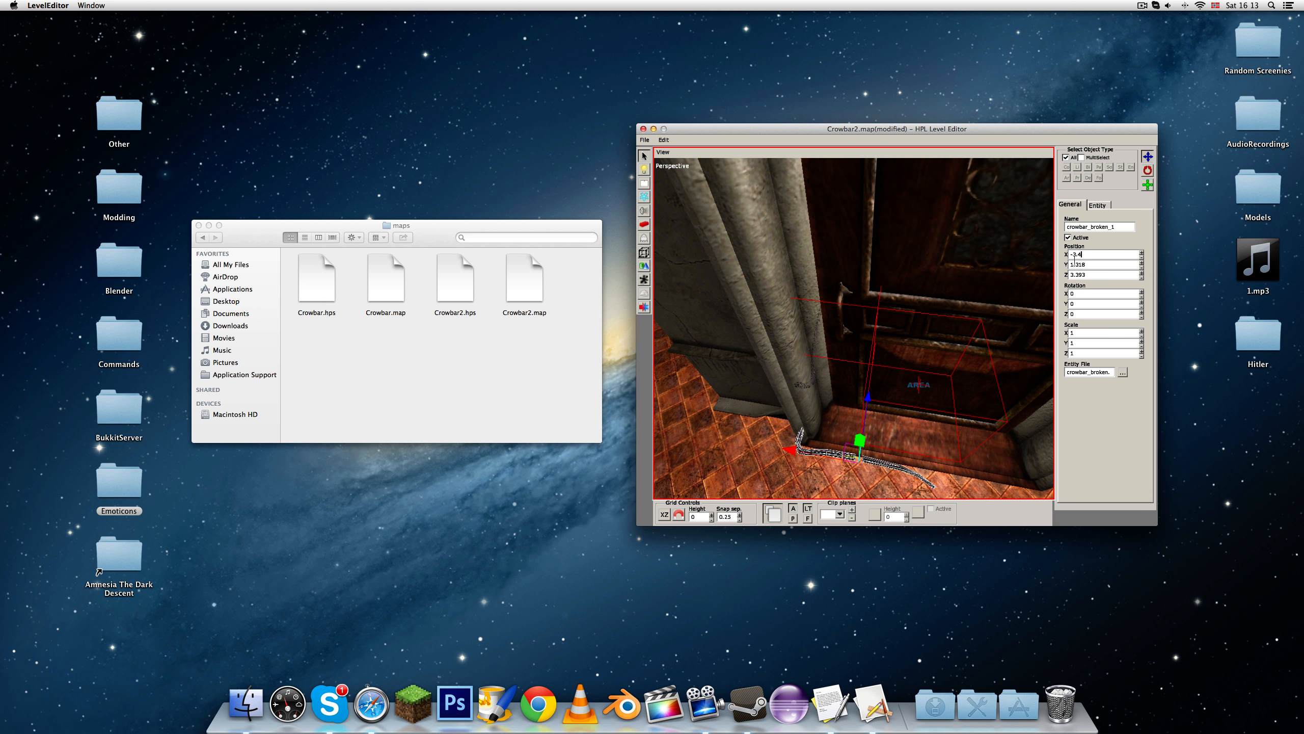
key(Return)
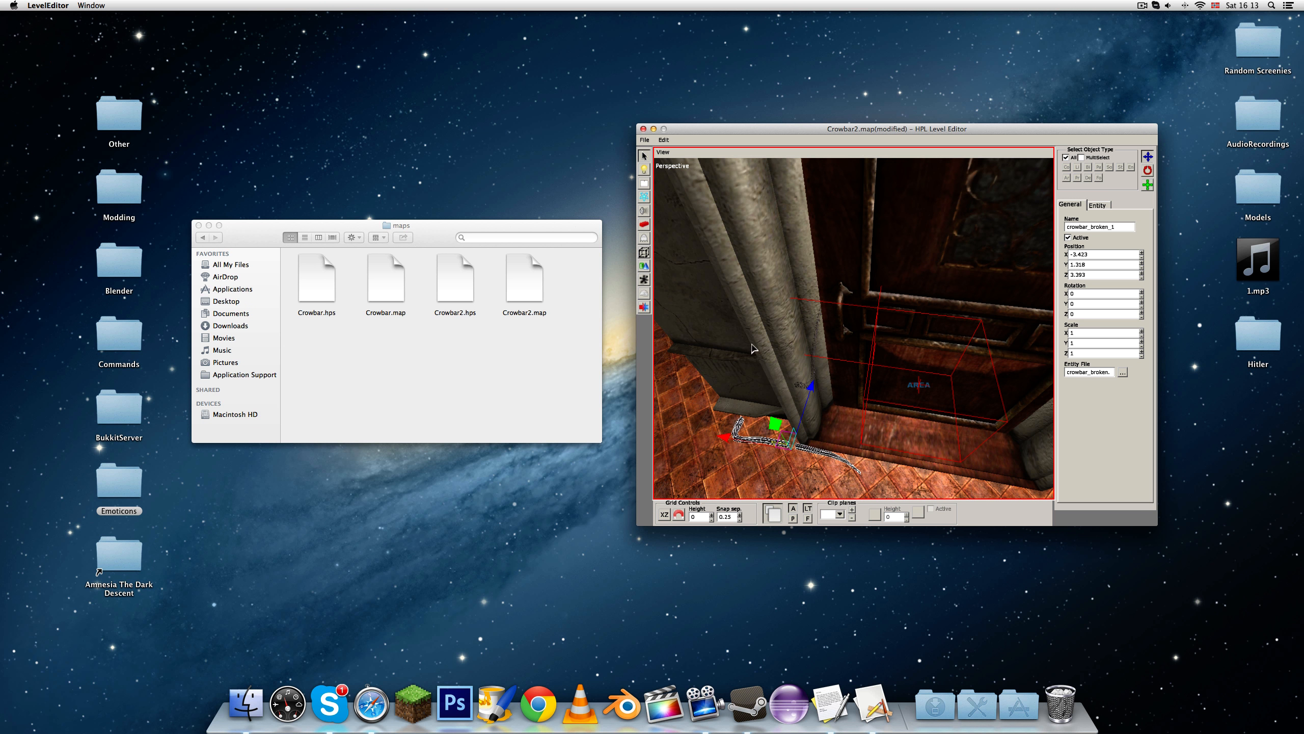
Set the crowbar_broken item's Y position to 1.5 to match the Joint crowbar.
click(812, 372)
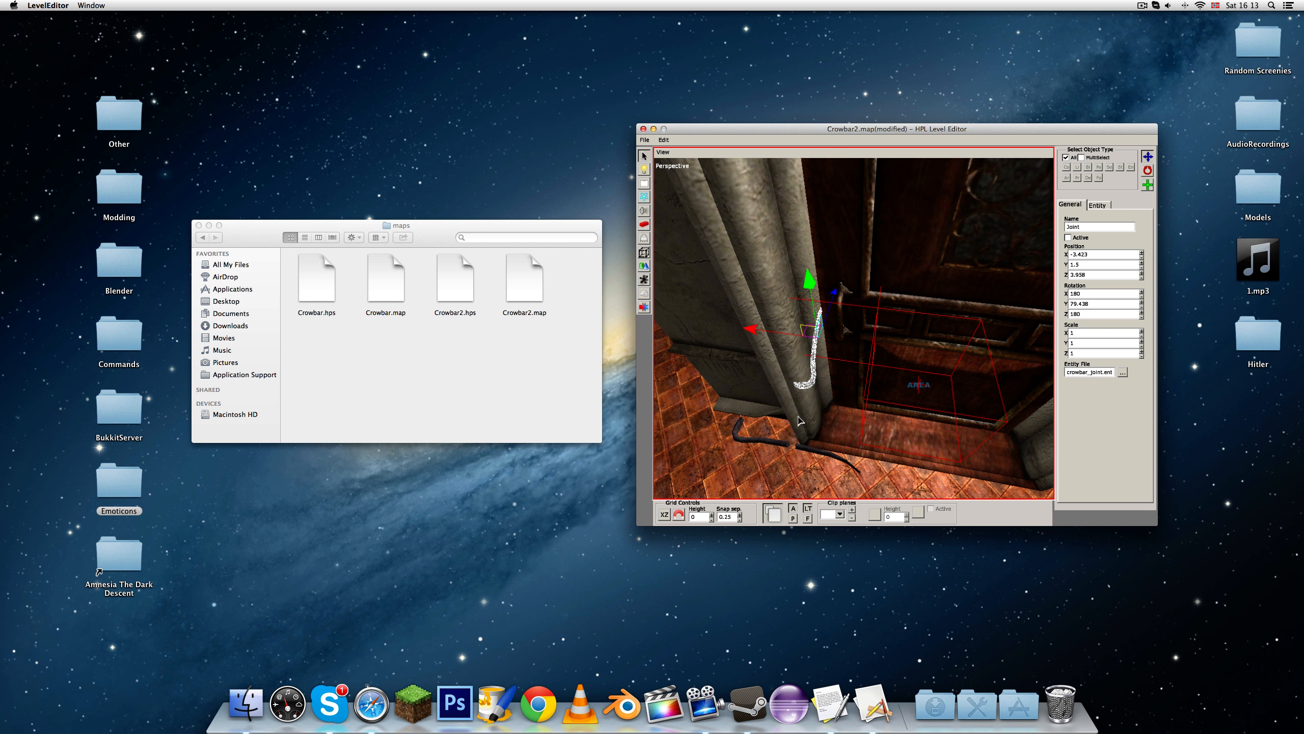
click(779, 442)
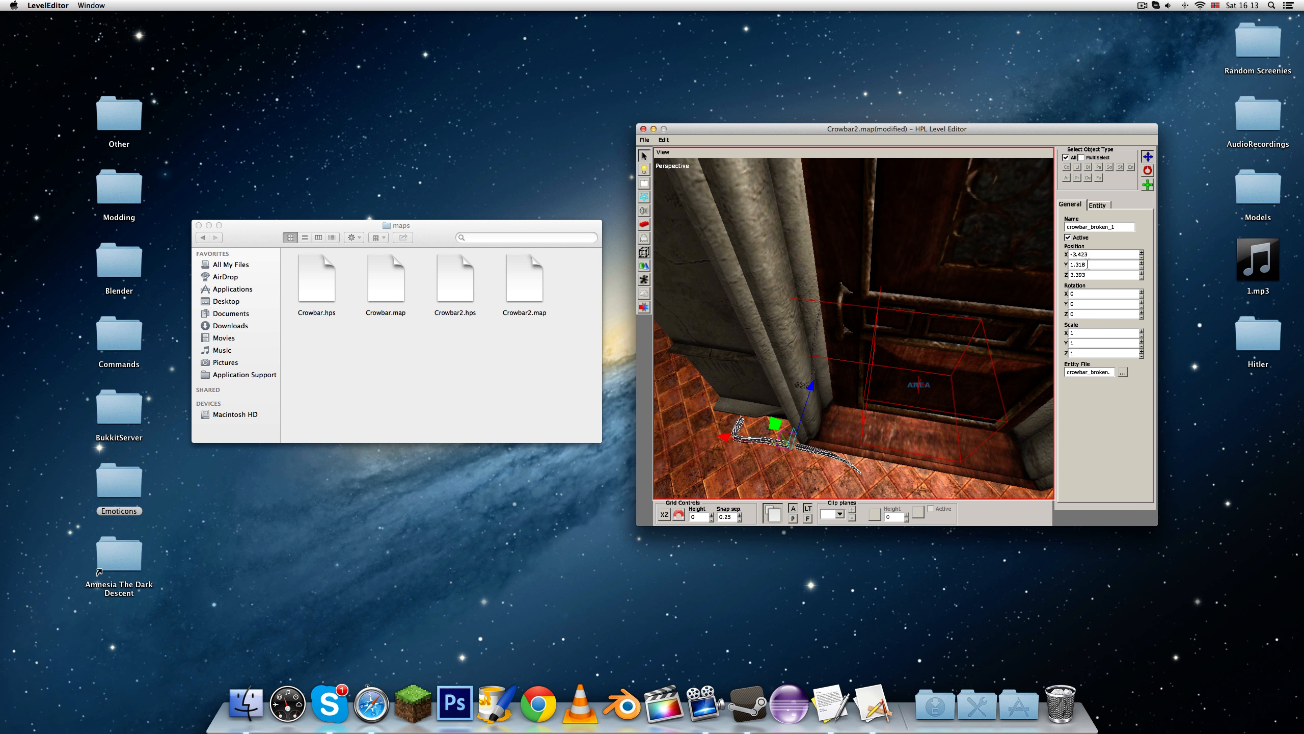
click(817, 339)
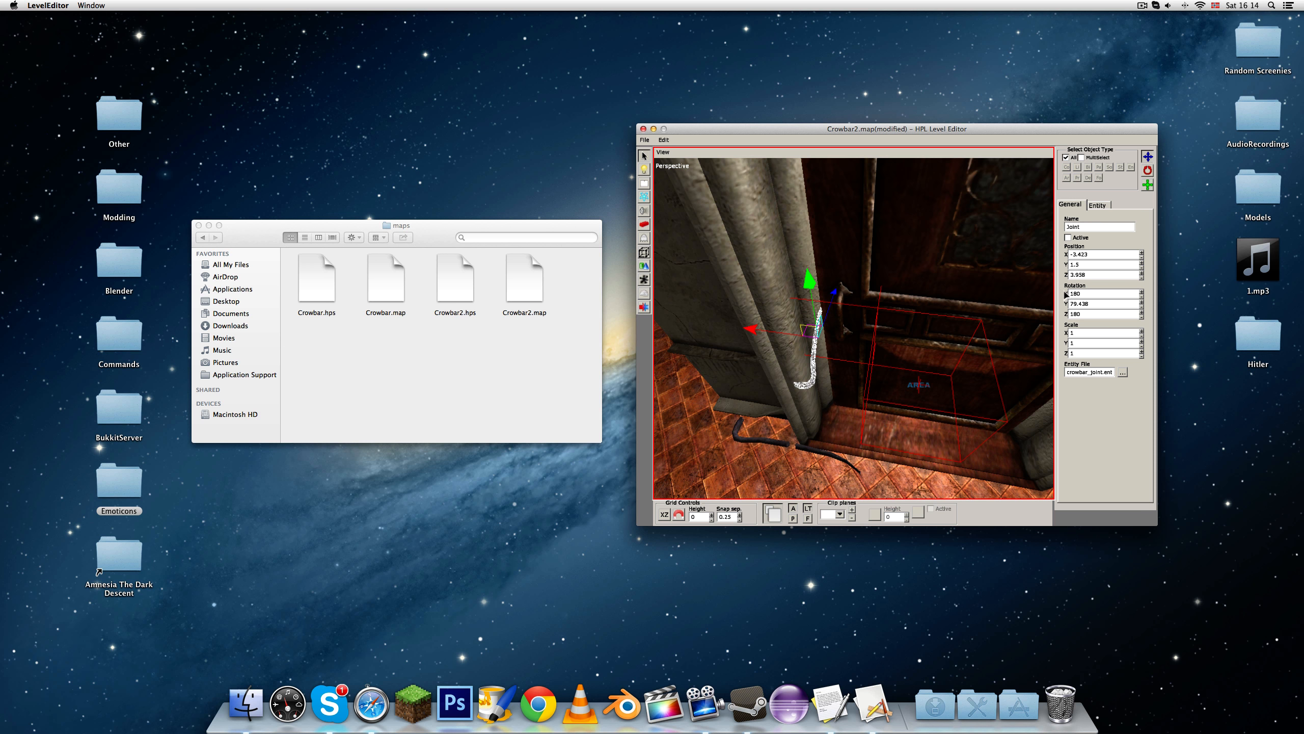
click(766, 443)
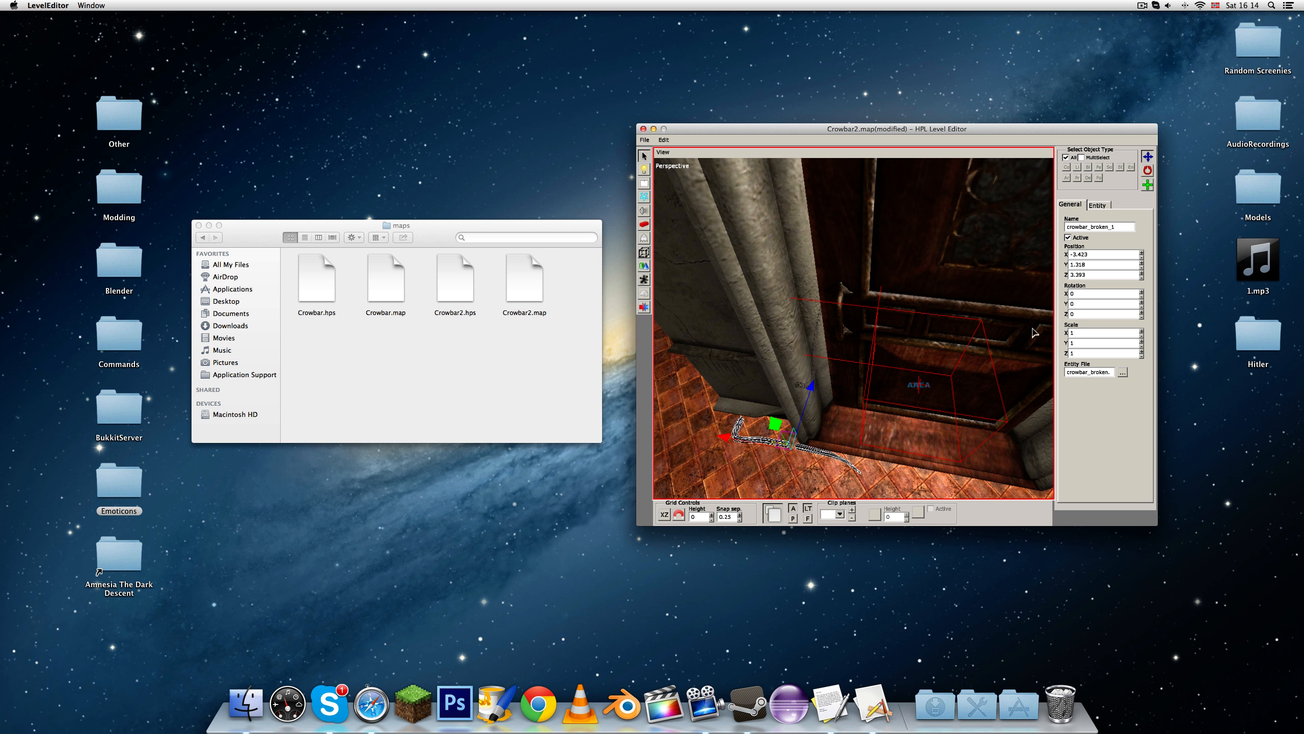
drag(1086, 264, 1078, 260)
key(Return)
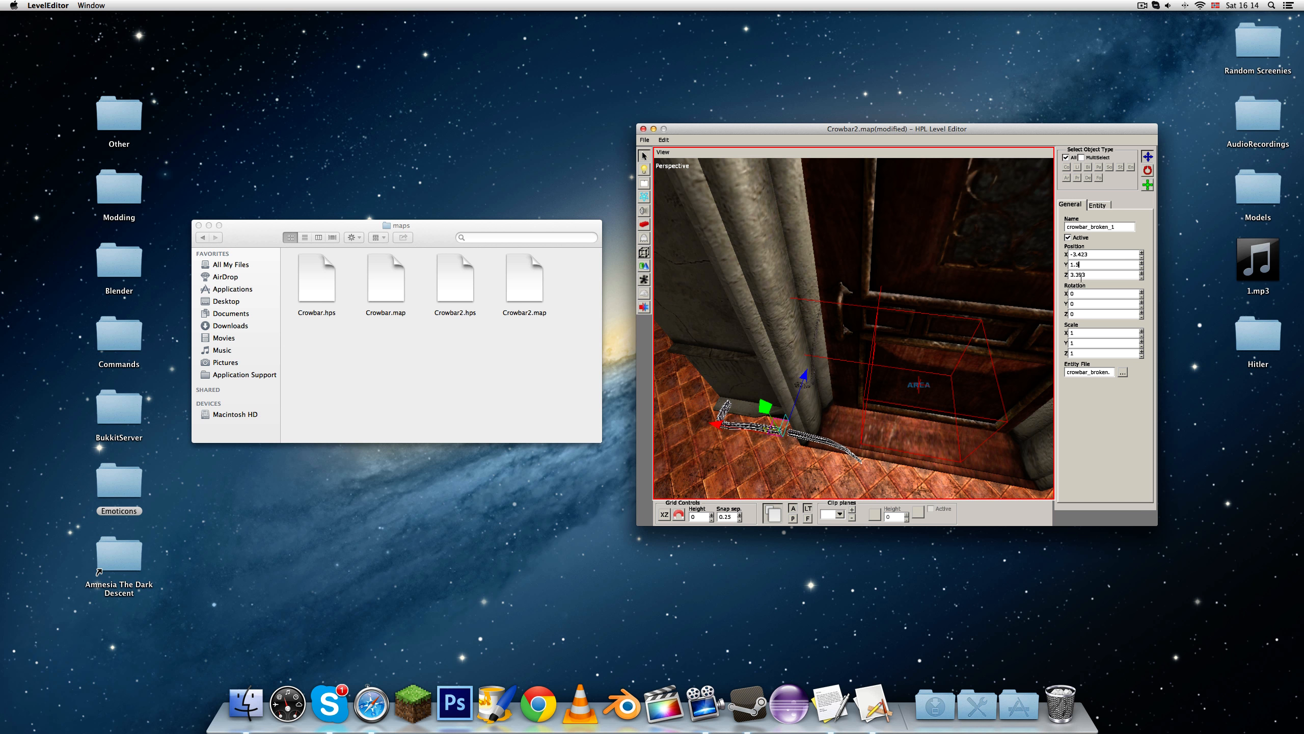
Set the crowbar_broken item's Z position to 3.938 to match the Joint crowbar.
click(815, 352)
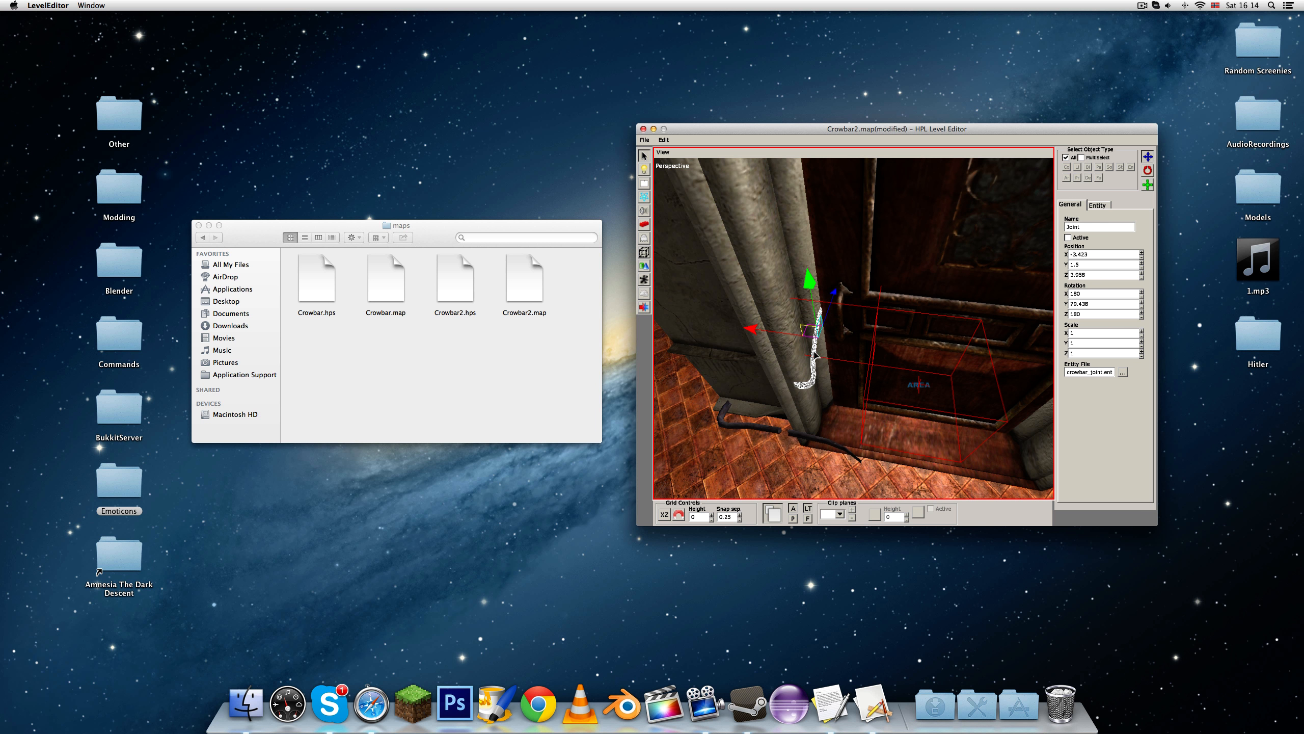
click(808, 439)
drag(1092, 274, 1074, 274)
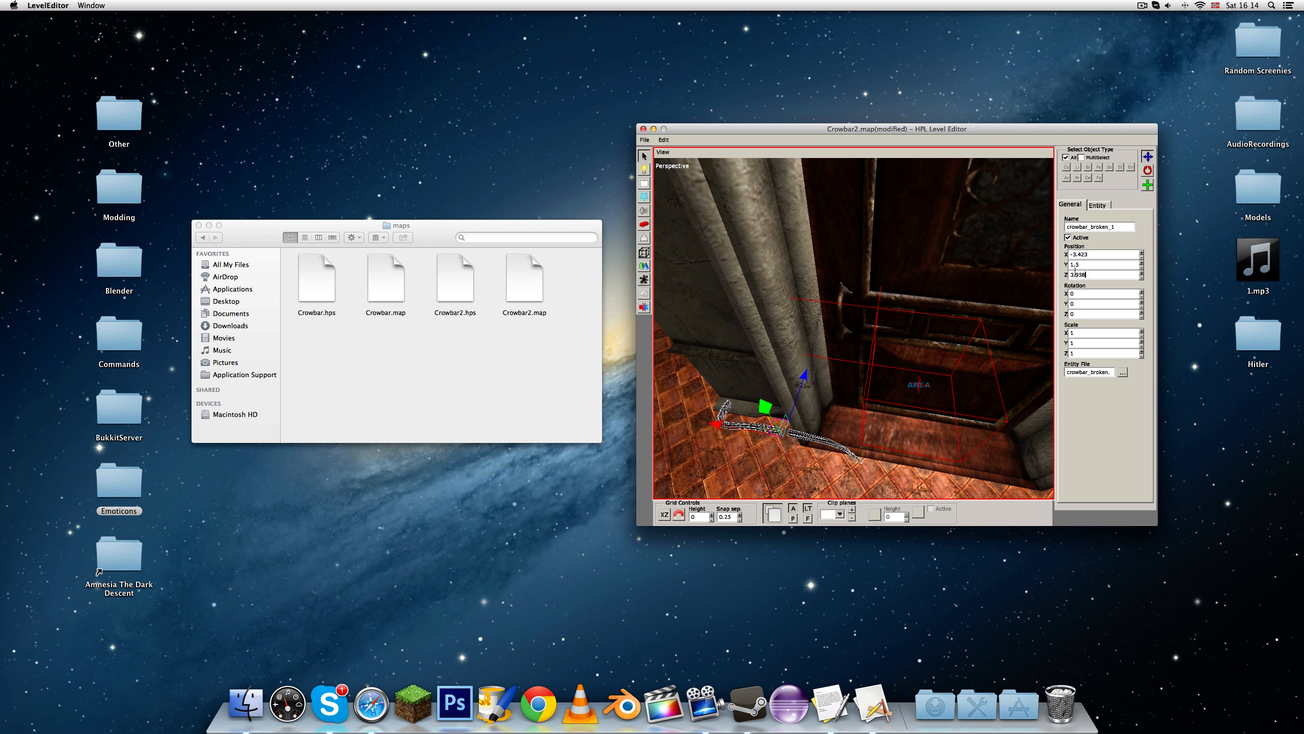
text(958)
key(Return)
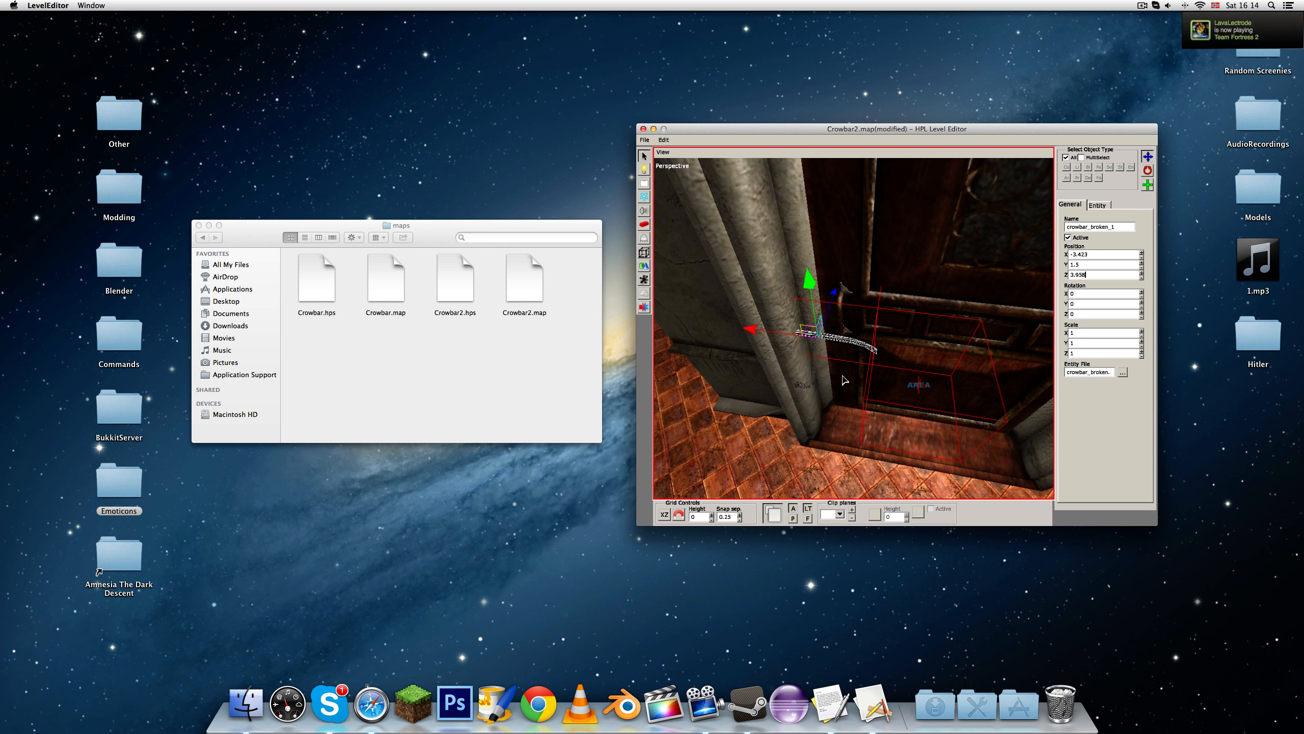
Rotate the crowbar_broken item upright to about X 180, Y 64.67, Z 180, in line with the Joint crowbar.
mouse_move(842, 369)
middle_down()
mouse_move(838, 403)
mouse_move(849, 384)
middle_up()
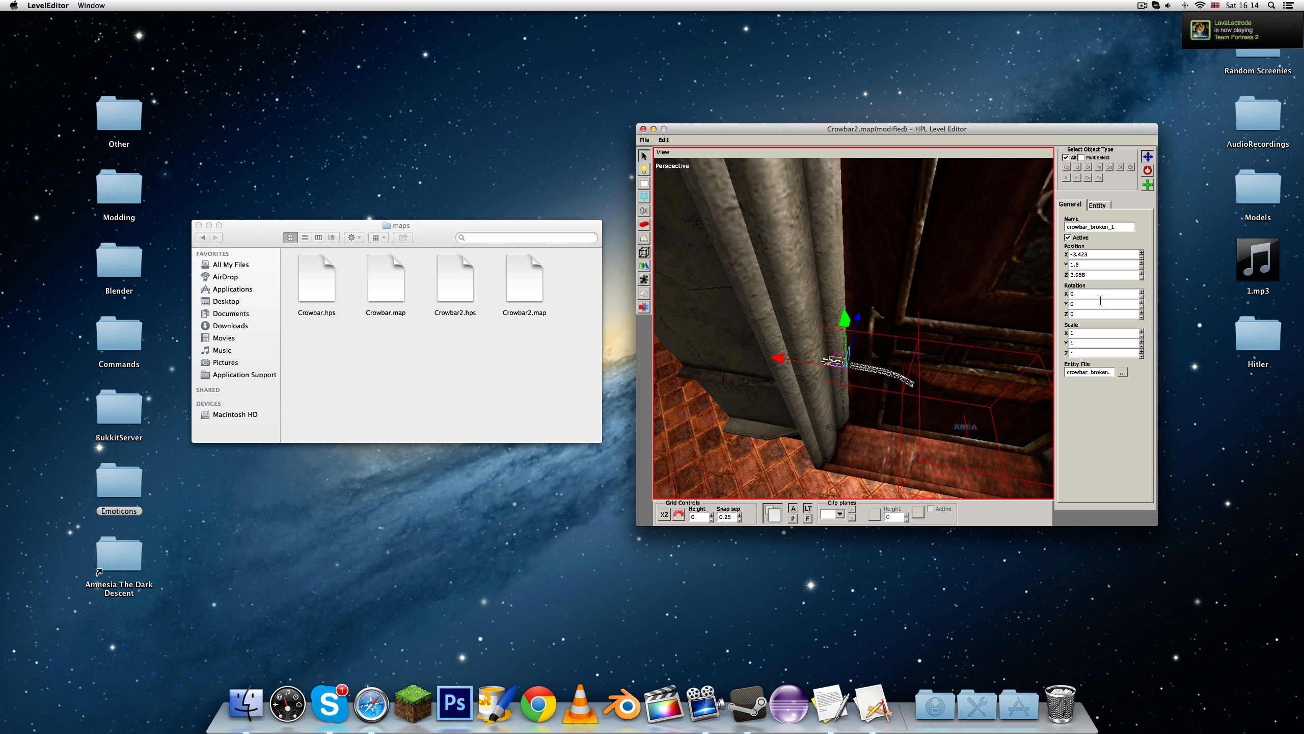
click(846, 397)
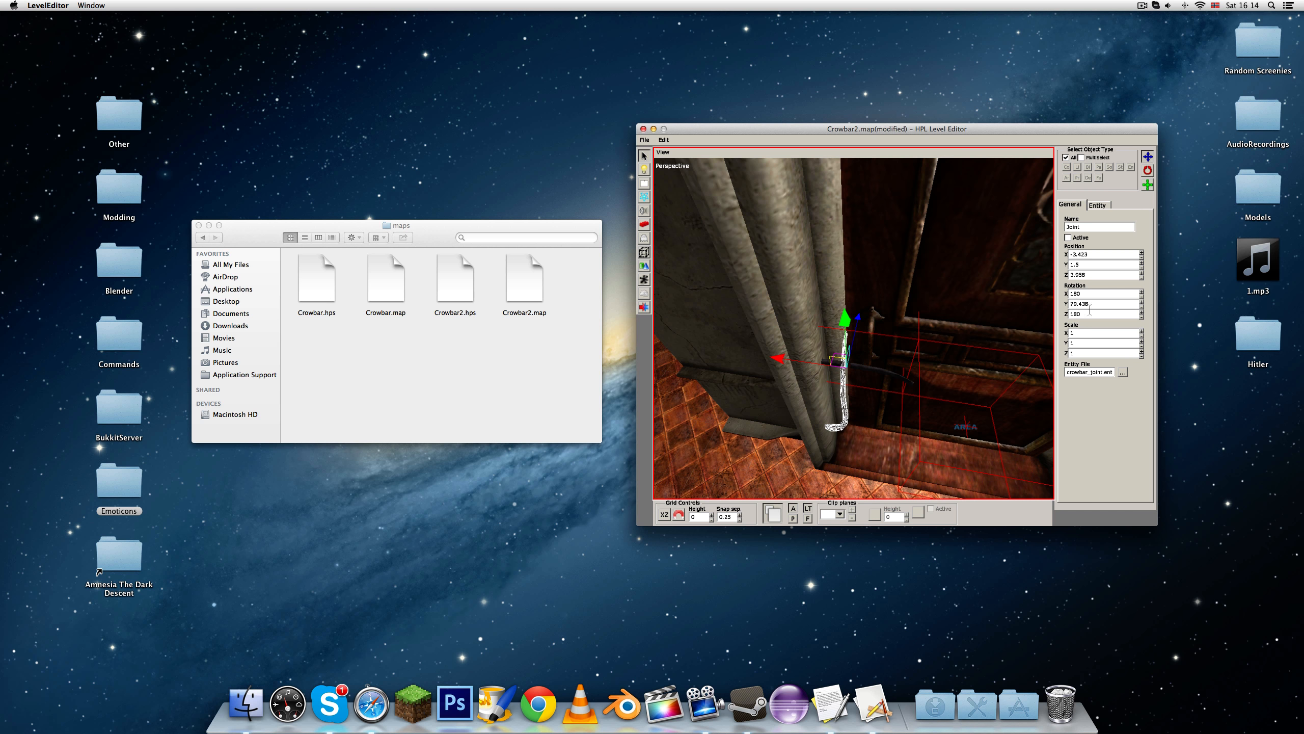
click(867, 368)
middle_drag(870, 345, 857, 334)
key(w)
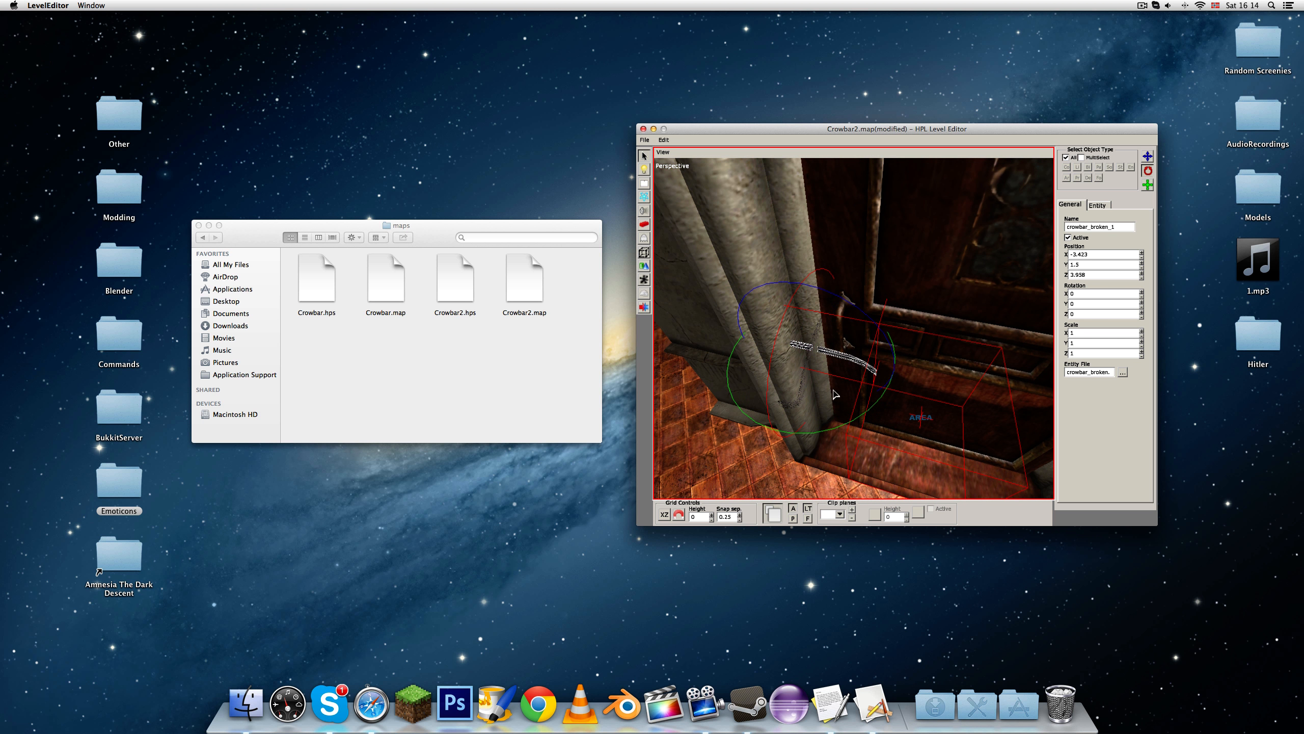
drag(828, 431, 924, 392)
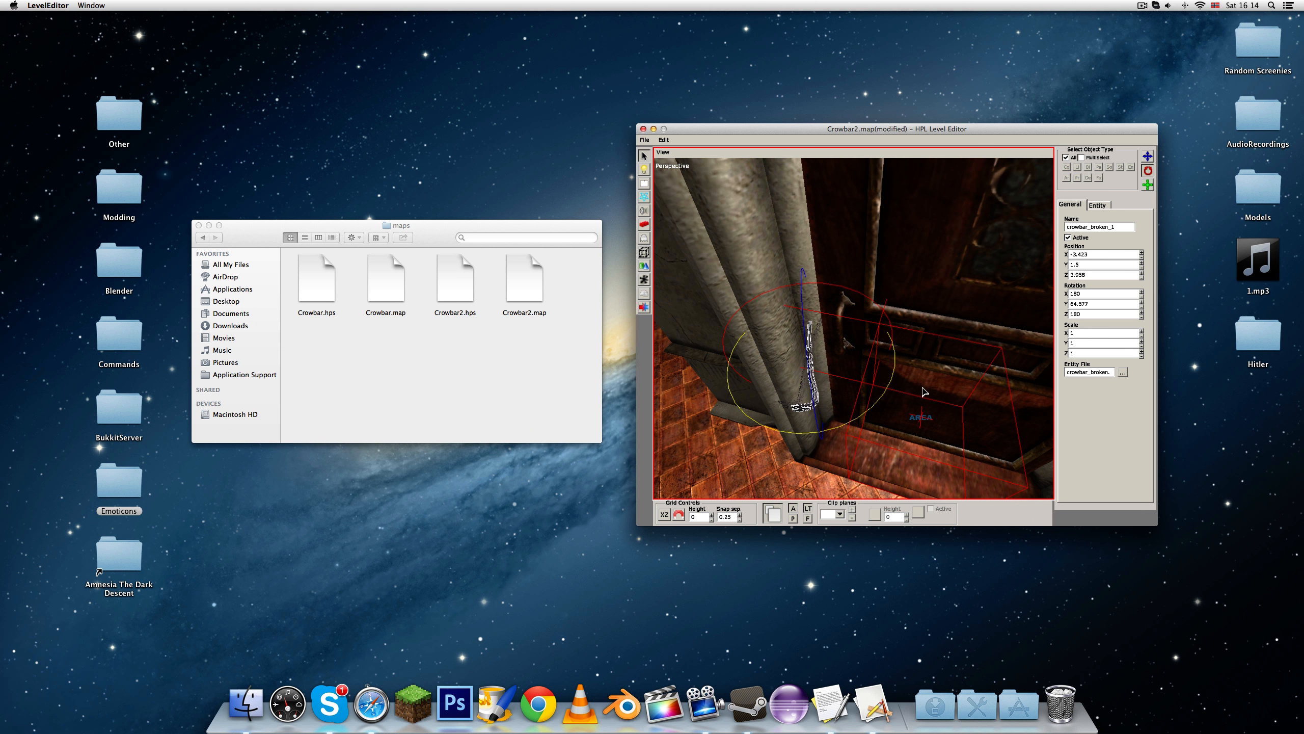
key(w)
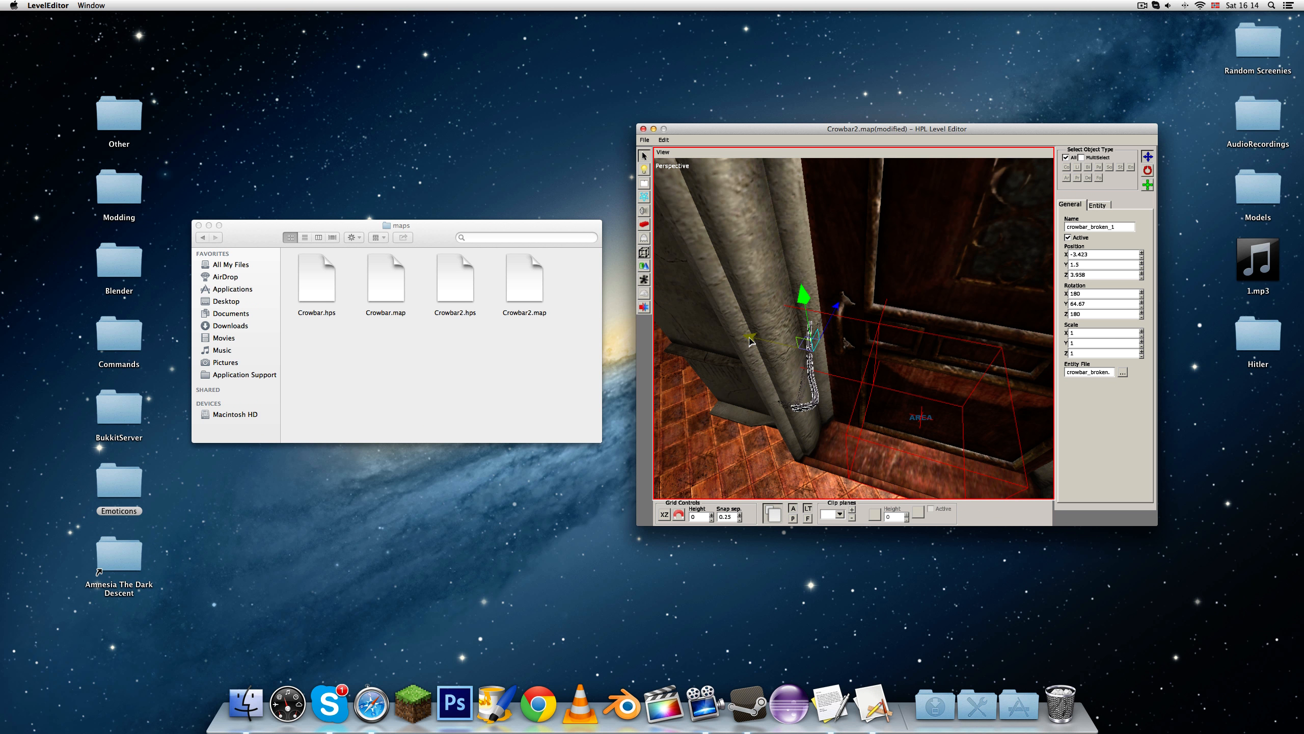
Shift the crowbar_broken item along X to about -3.492, checking its alignment against the Joint crowbar.
drag(749, 335, 754, 337)
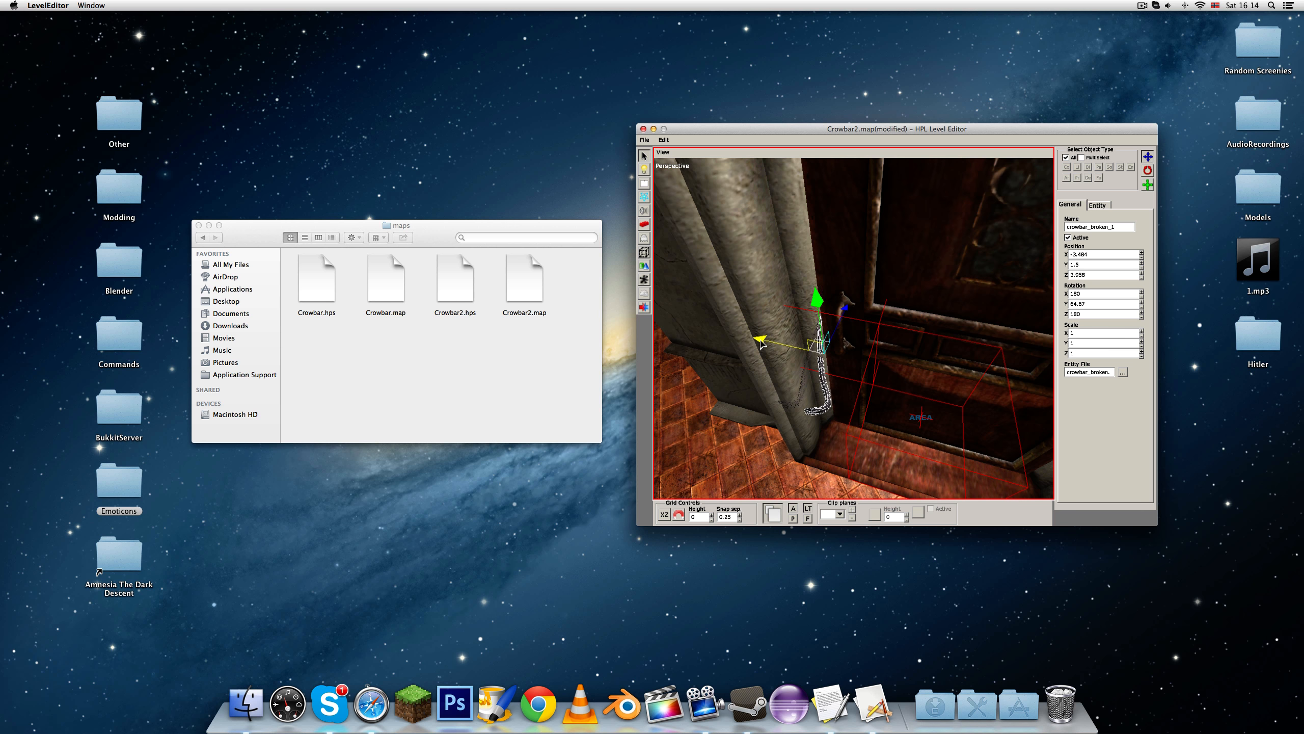
alt+drag(762, 343, 858, 378)
scroll(879, 362, up, 2)
click(839, 465)
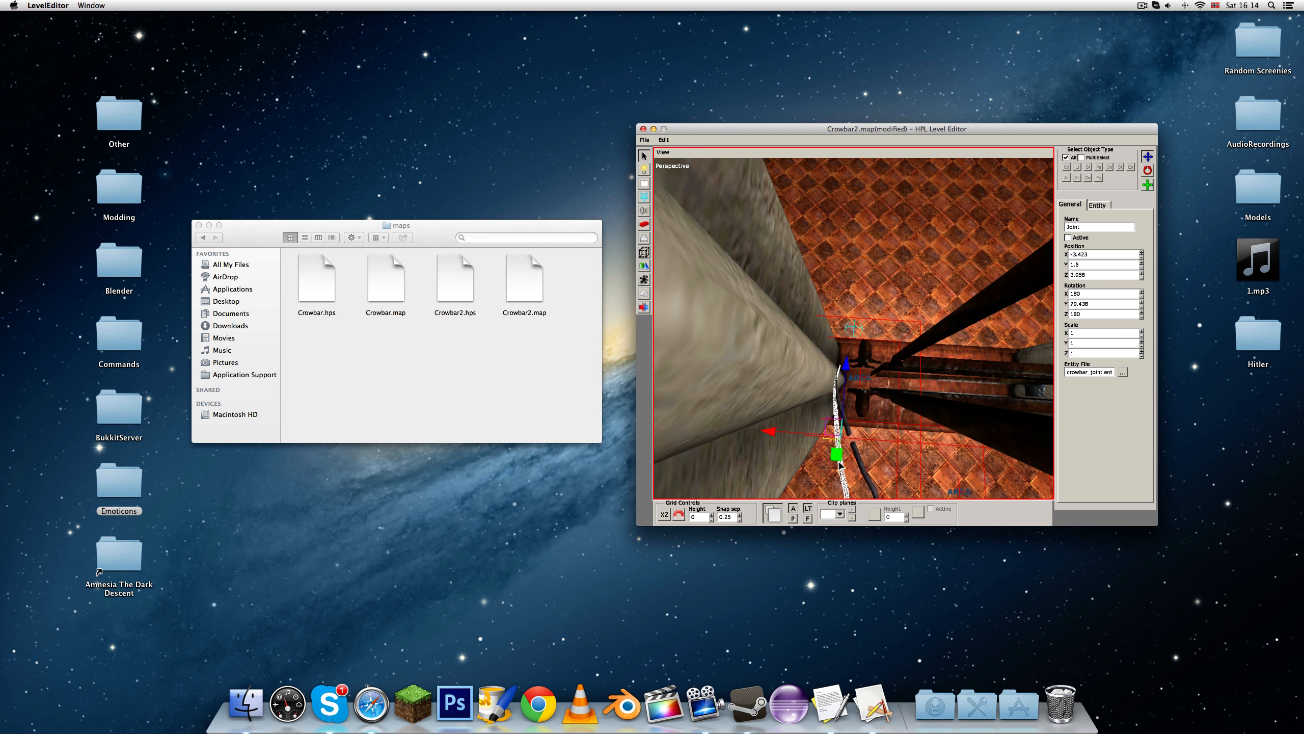
click(866, 473)
alt+drag(866, 473, 776, 305)
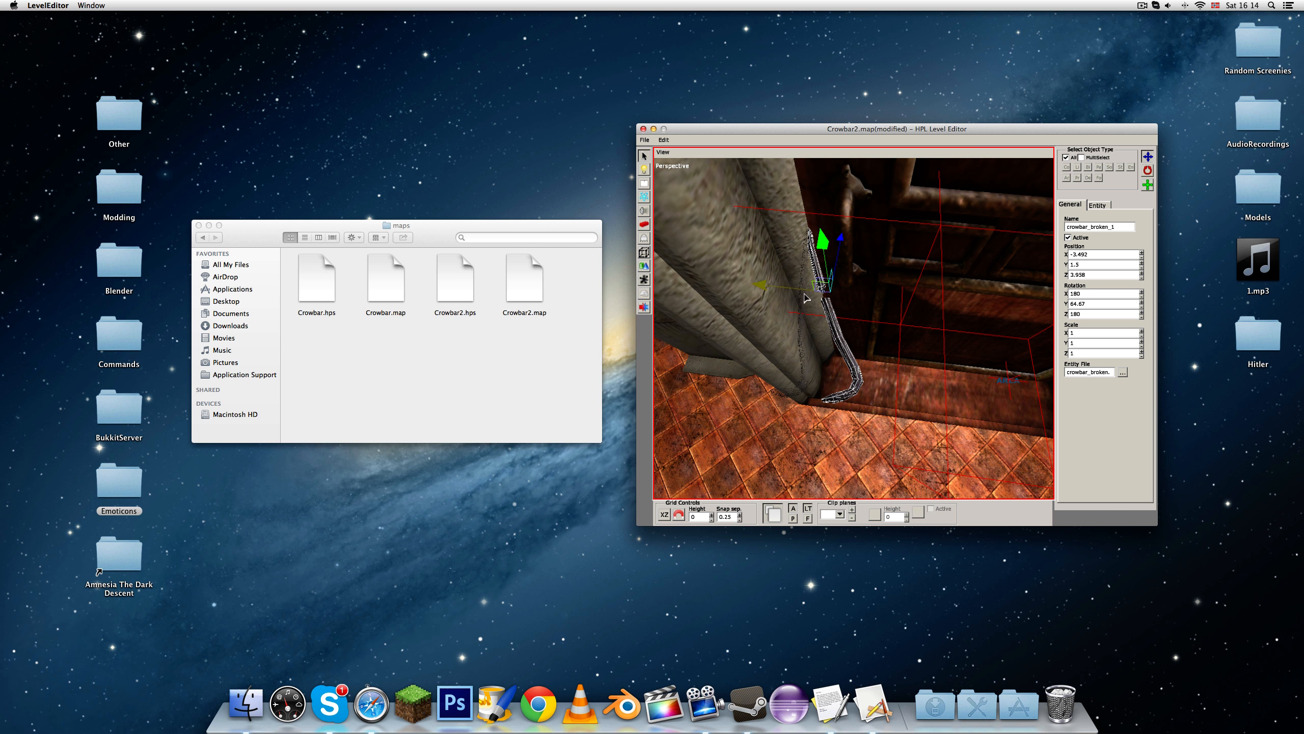
alt+drag(847, 348, 786, 299)
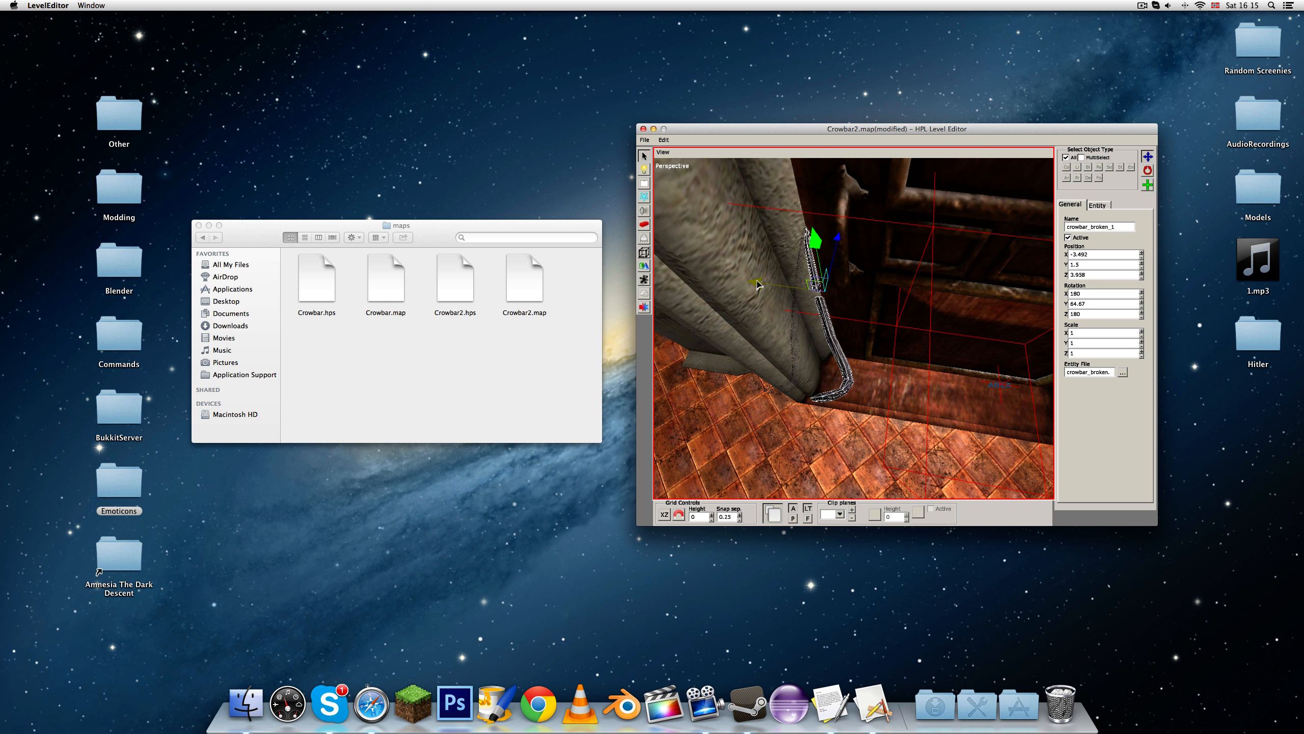
Turn the crowbar_broken item to a Y rotation of about 37.3 and move it to about X -3.523, Z 3.979.
key(r)
drag(800, 369, 885, 371)
key(t)
key(r)
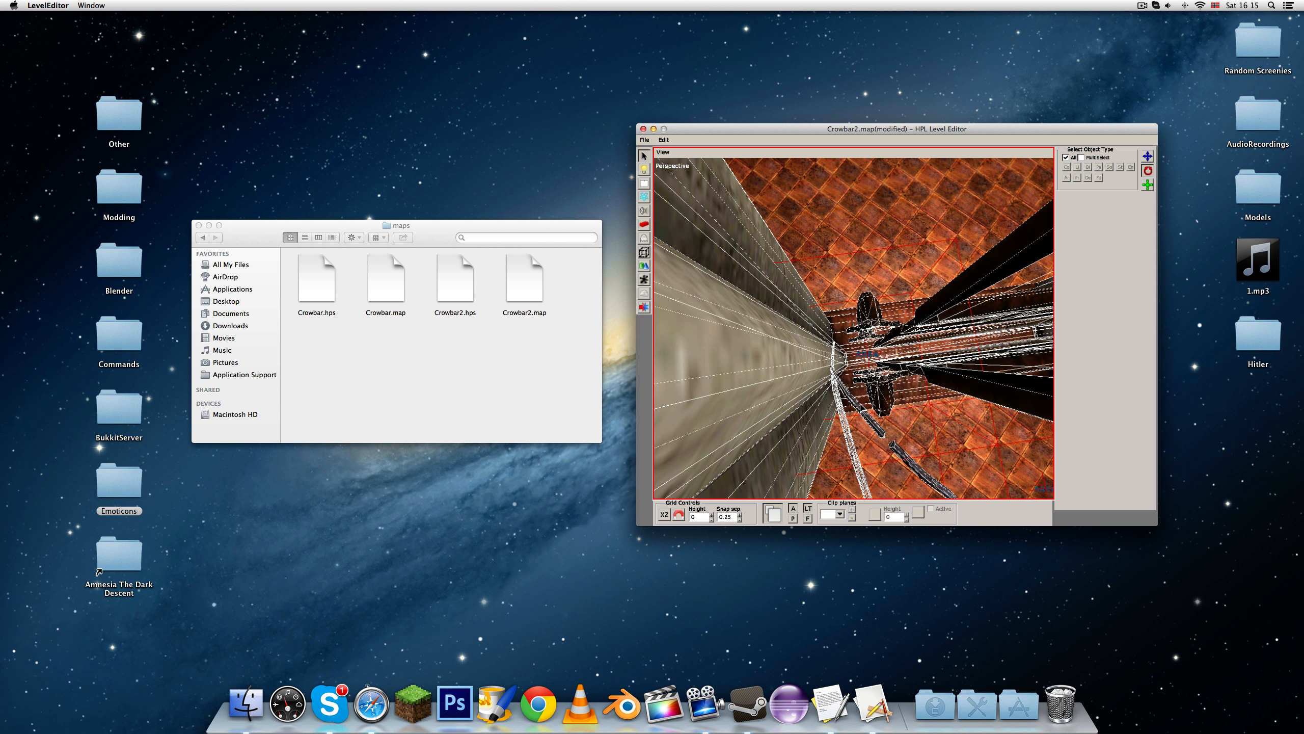
drag(855, 363, 791, 313)
key(w)
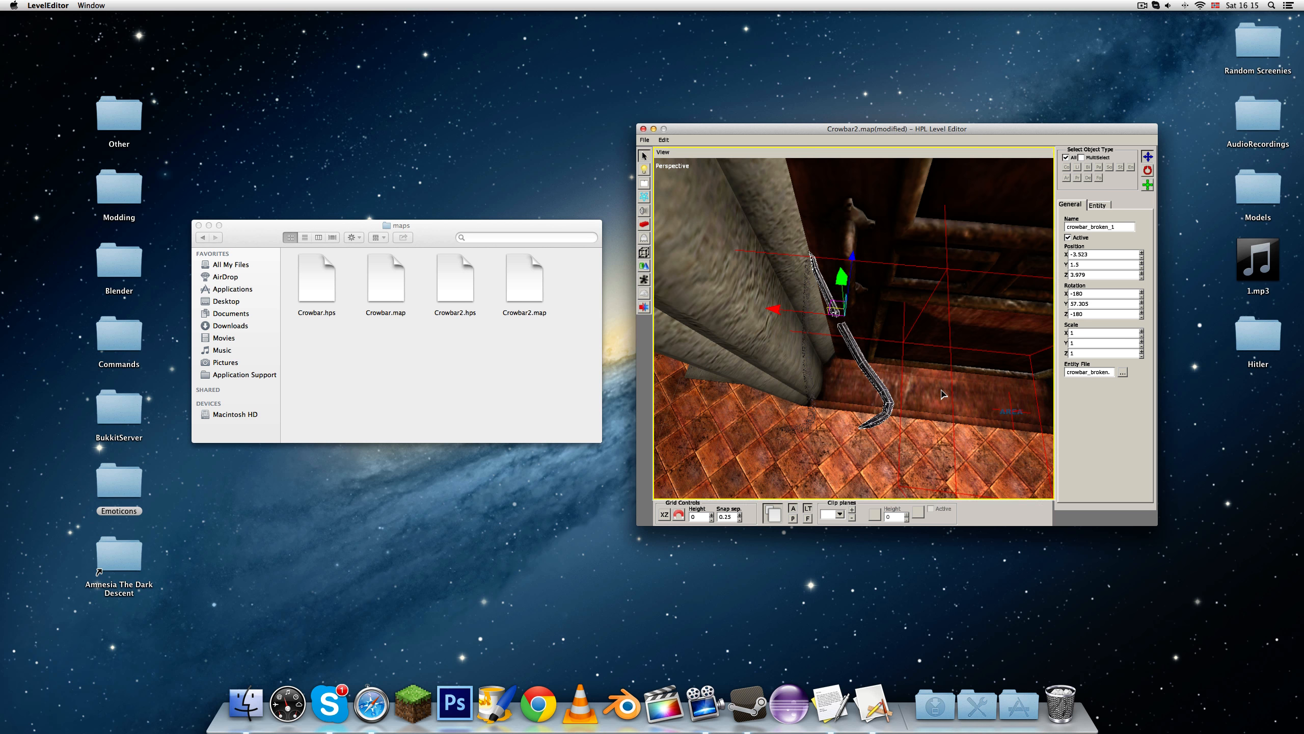
Move the AreaBreak script area along X to about -3.916, closer to the crowbars.
click(1008, 414)
alt+middle_drag(1007, 414, 938, 370)
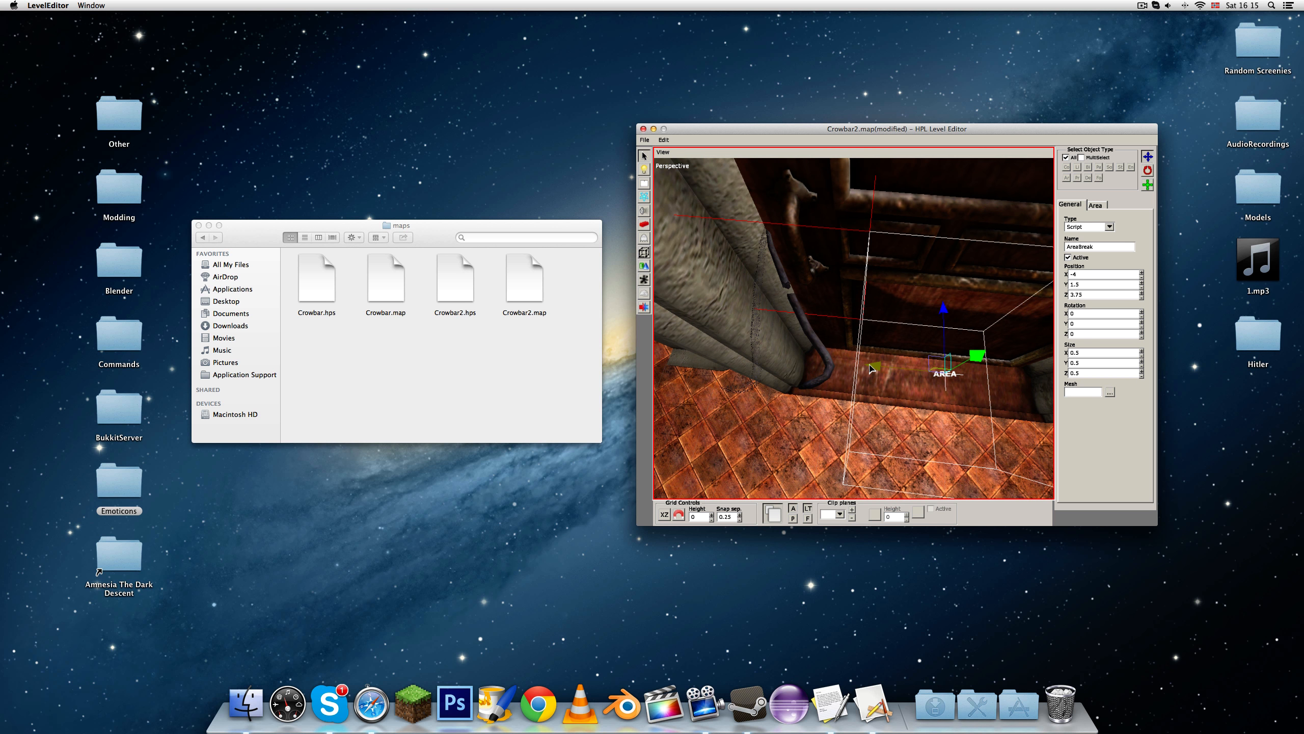
mouse_move(873, 368)
mouse_down()
mouse_move(837, 366)
mouse_move(868, 382)
mouse_up()
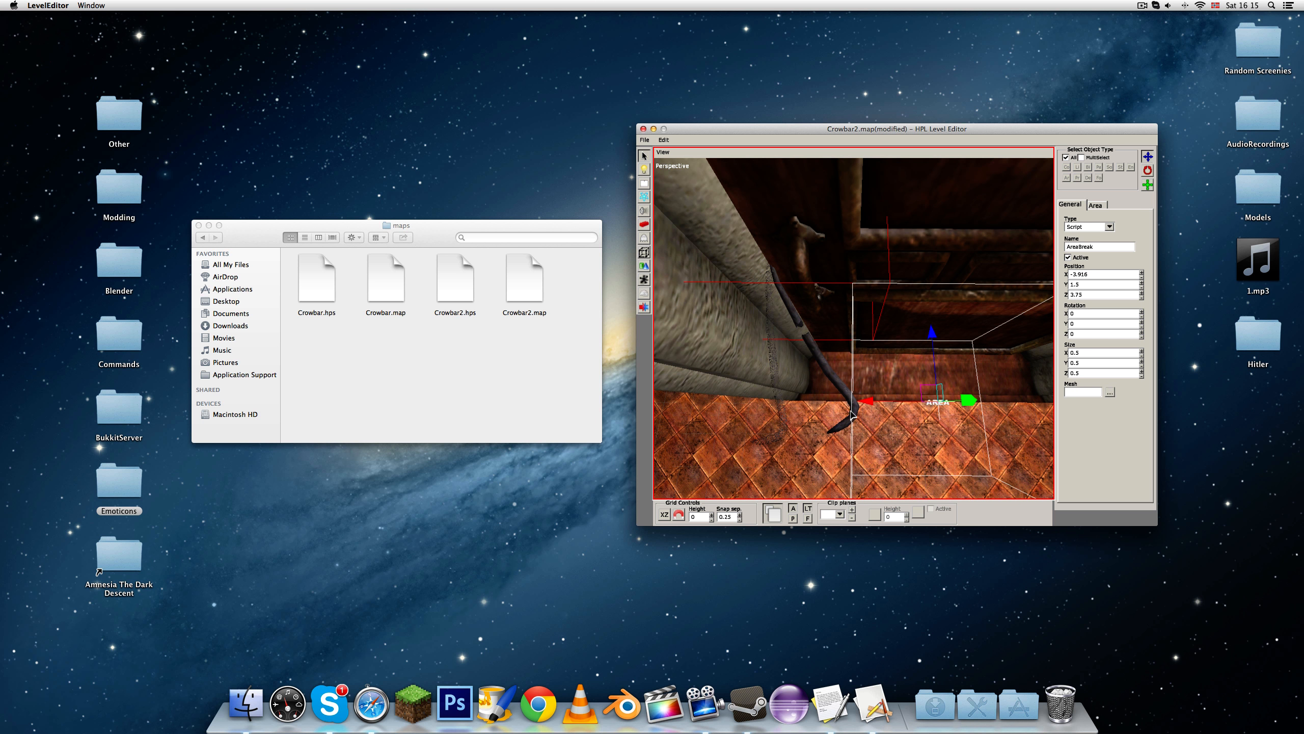
Deactivate the crowbar_broken item at the door and rename it Broken.
click(836, 376)
click(1068, 237)
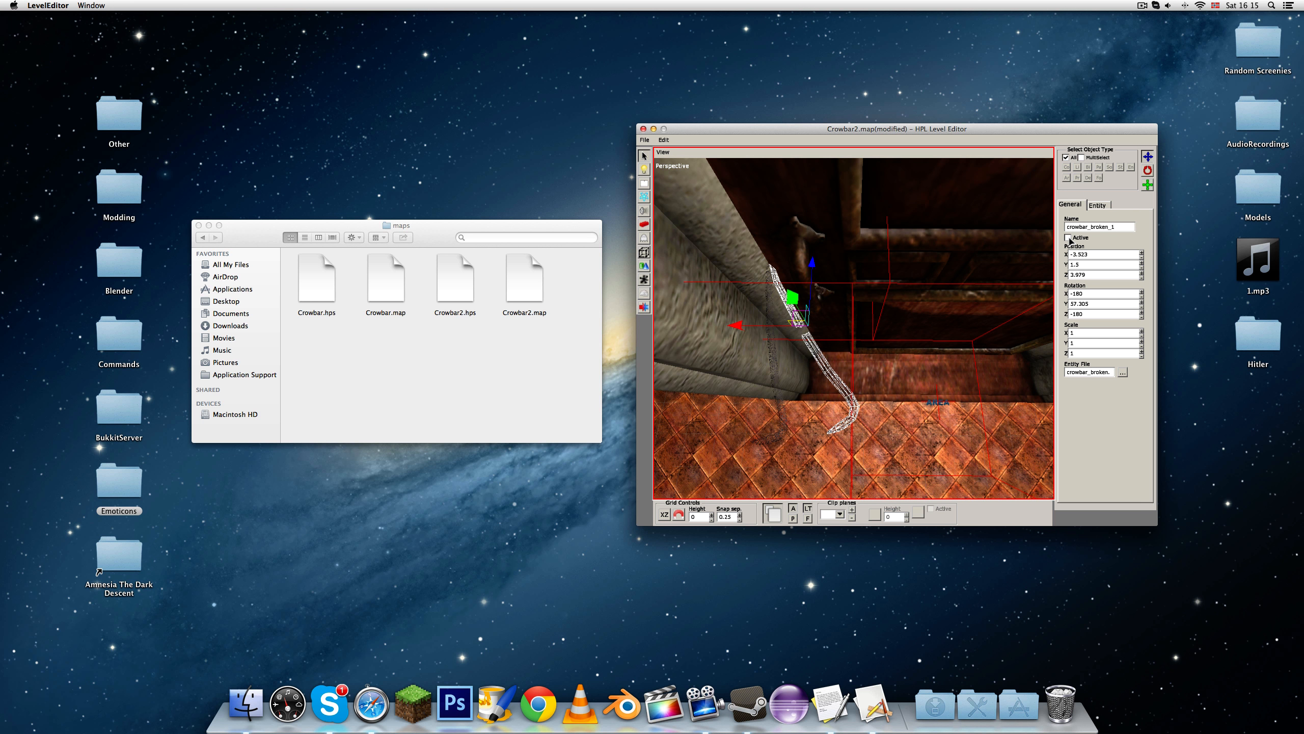
double_click(1122, 224)
text(Broken)
Check the whole door setup from a distance and save the Crowbar2 map.
scroll(827, 312, down, 3)
middle_drag(827, 311, 852, 302)
scroll(904, 301, down, 3)
scroll(800, 287, up, 3)
click(844, 263)
click(844, 263)
alt+drag(904, 346, 962, 321)
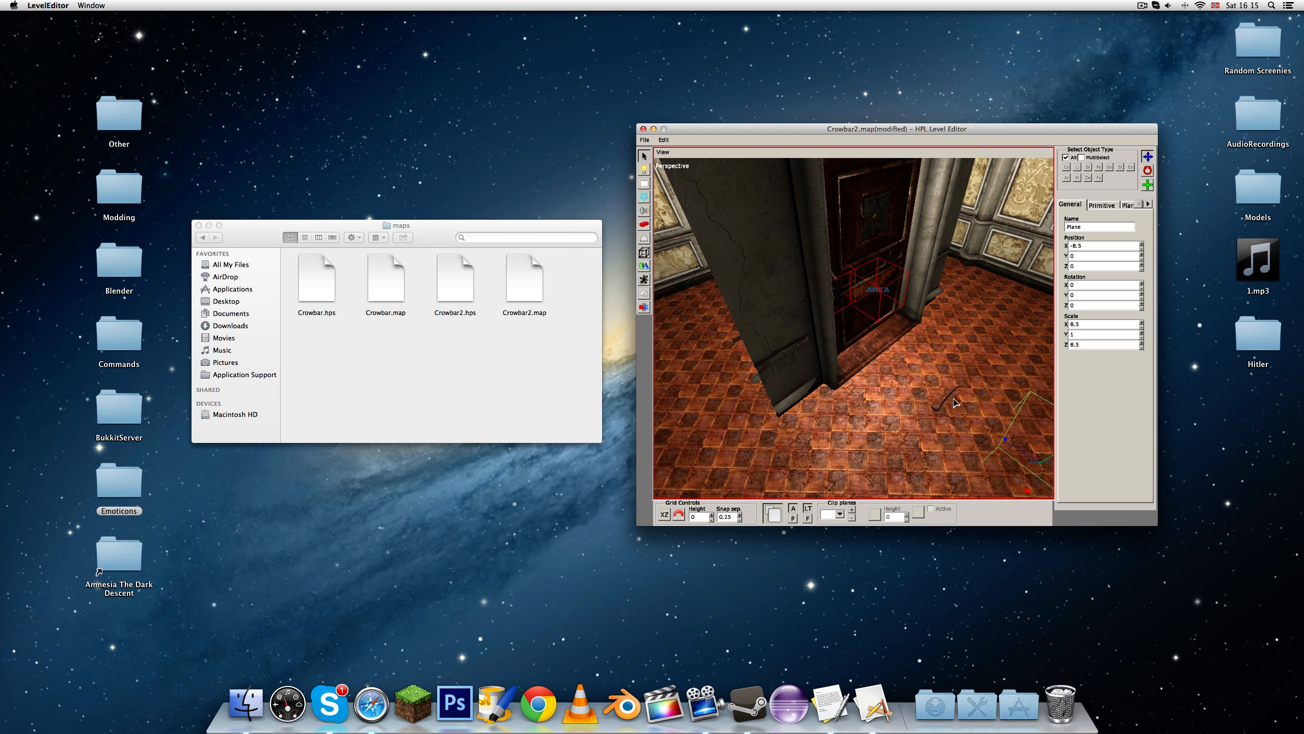
alt+drag(852, 298, 663, 278)
click(644, 140)
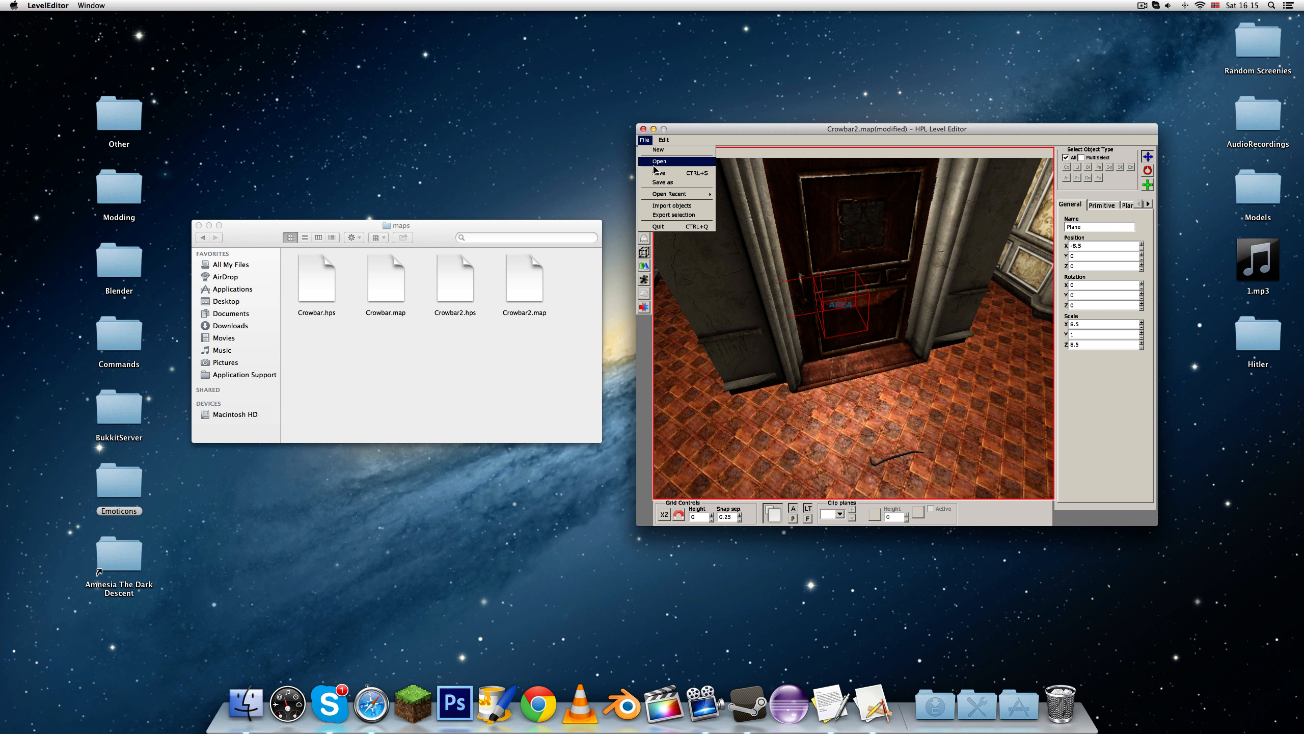
click(668, 176)
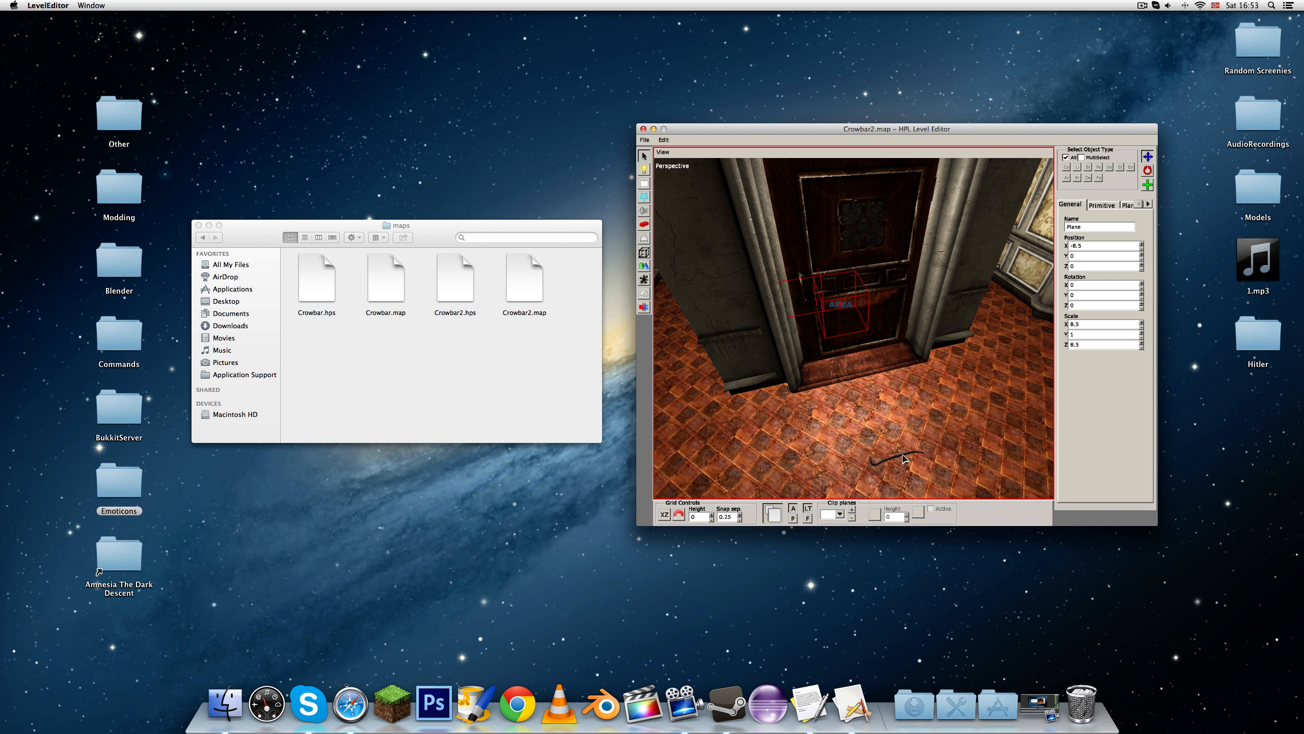
Rename the crowbar item lying on the floor in front of the door and save the map again.
click(894, 462)
double_click(1099, 227)
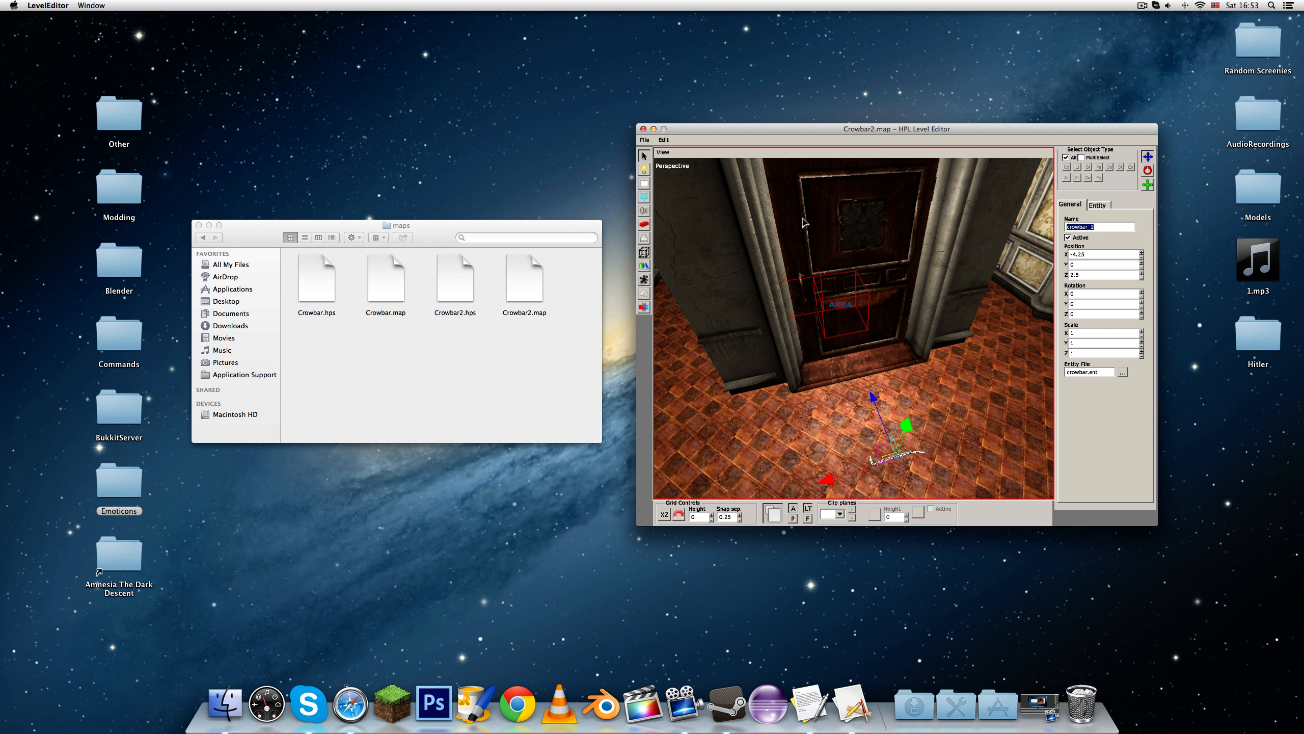
text(Cr)
key(Return)
key(super+s)
alt+drag(975, 335, 936, 348)
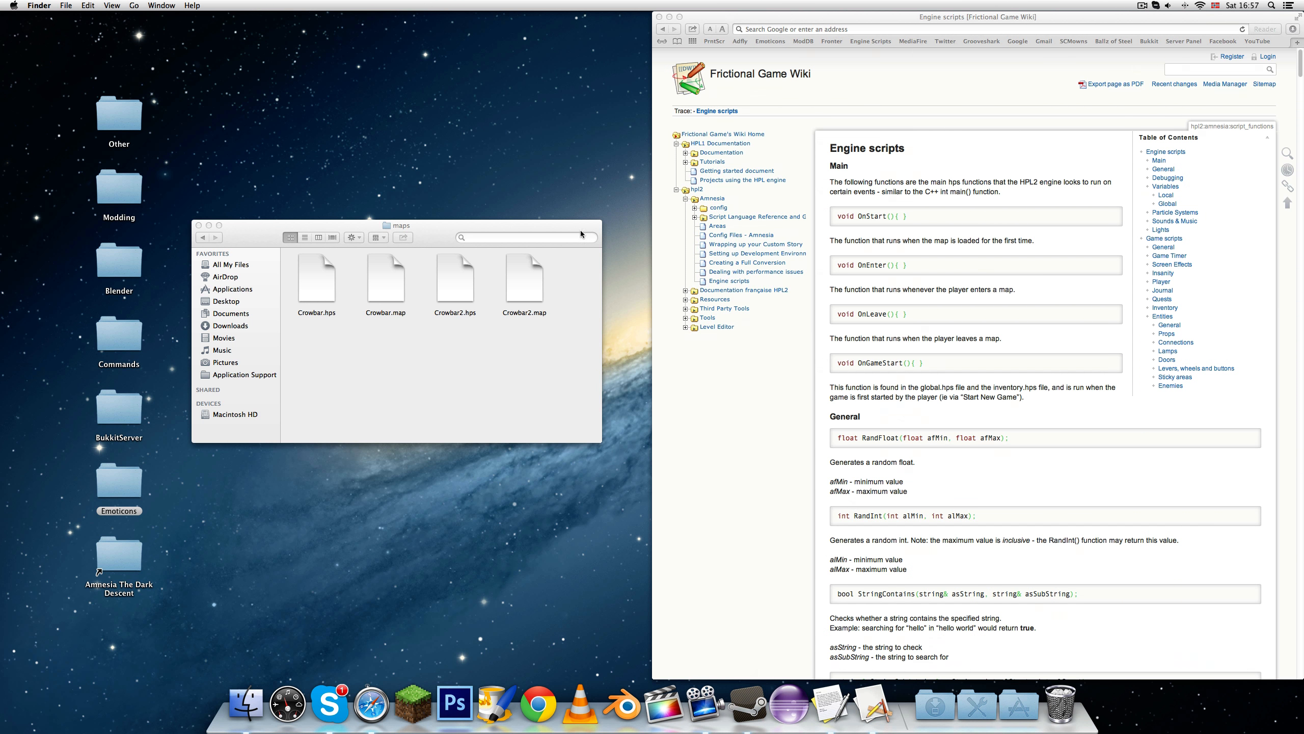
Open the Crowbar2.hps script in TextEdit and place its window beside the Engine scripts wiki page.
click(581, 233)
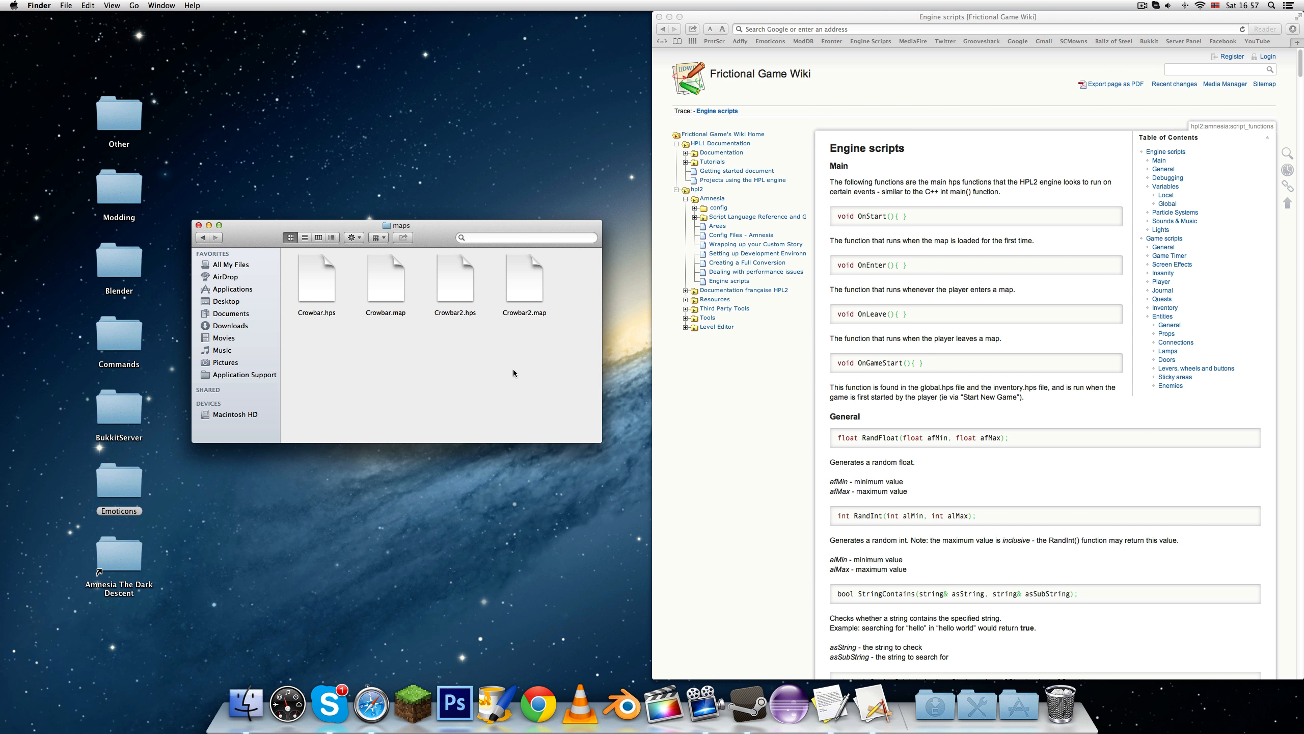
click(828, 366)
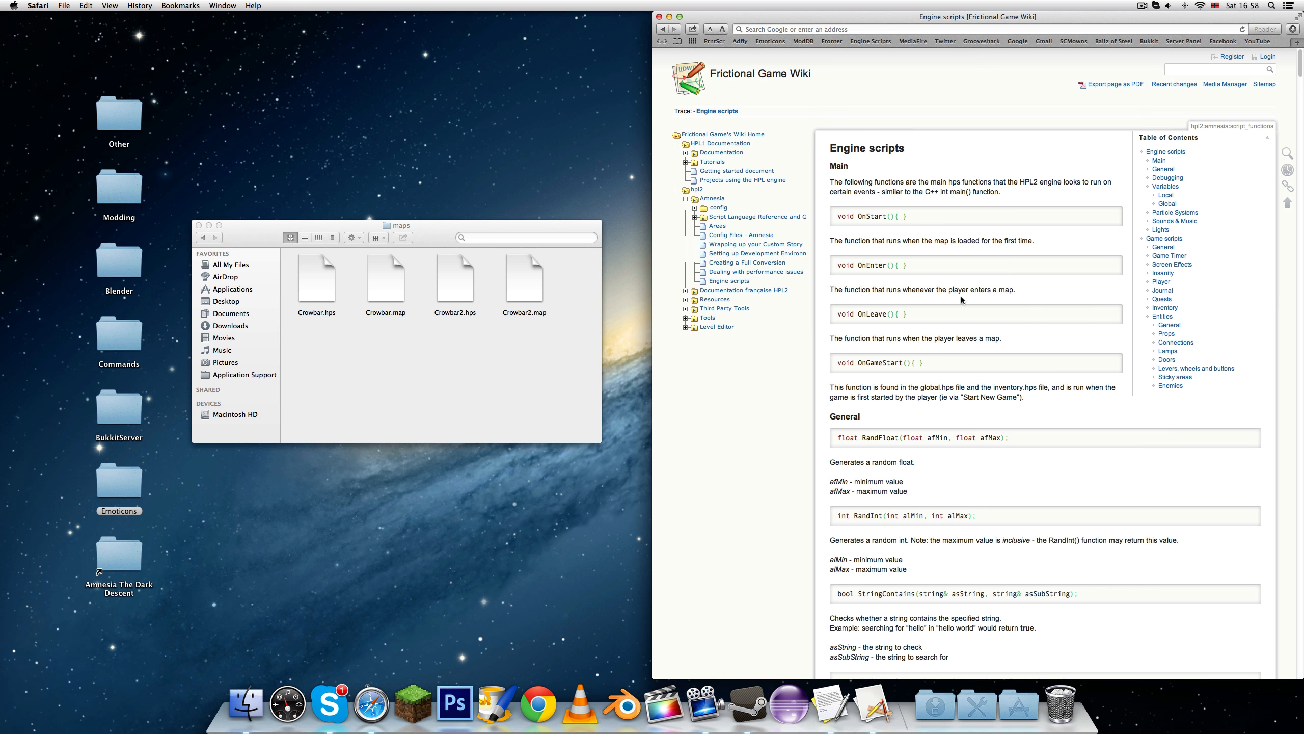
click(577, 358)
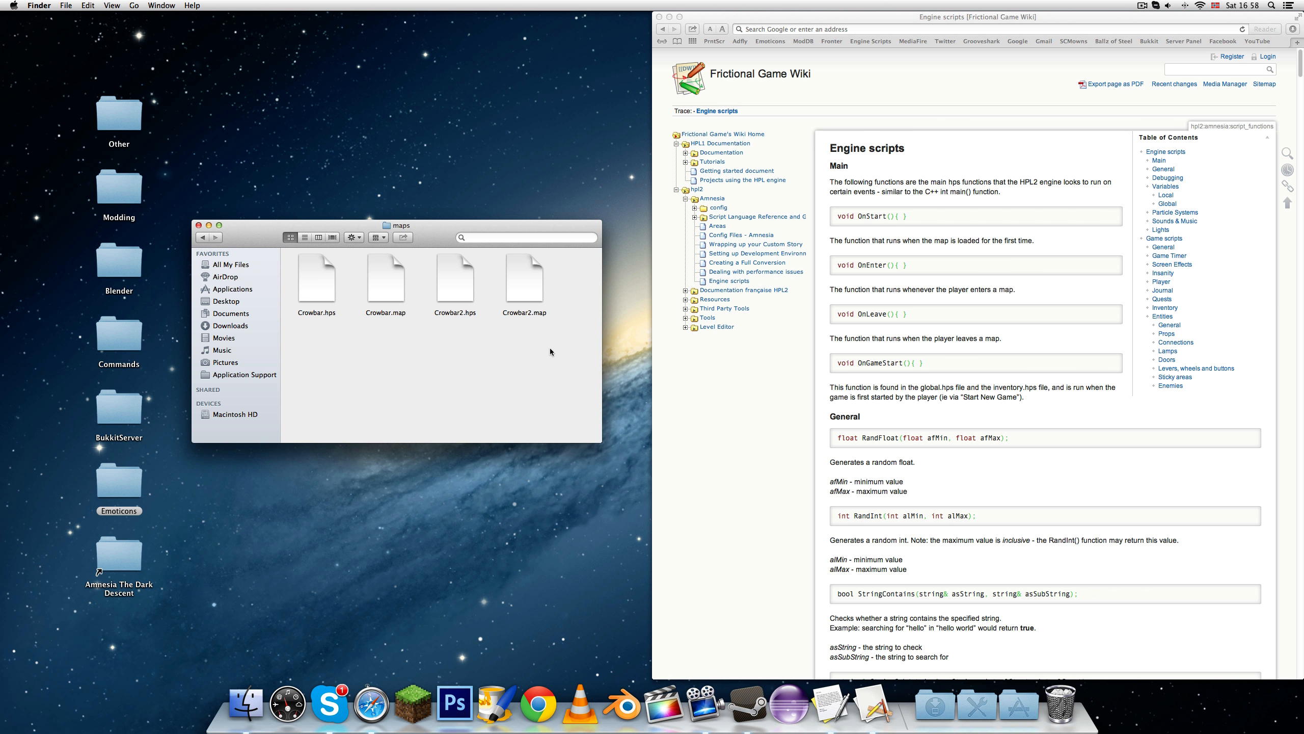
double_click(459, 284)
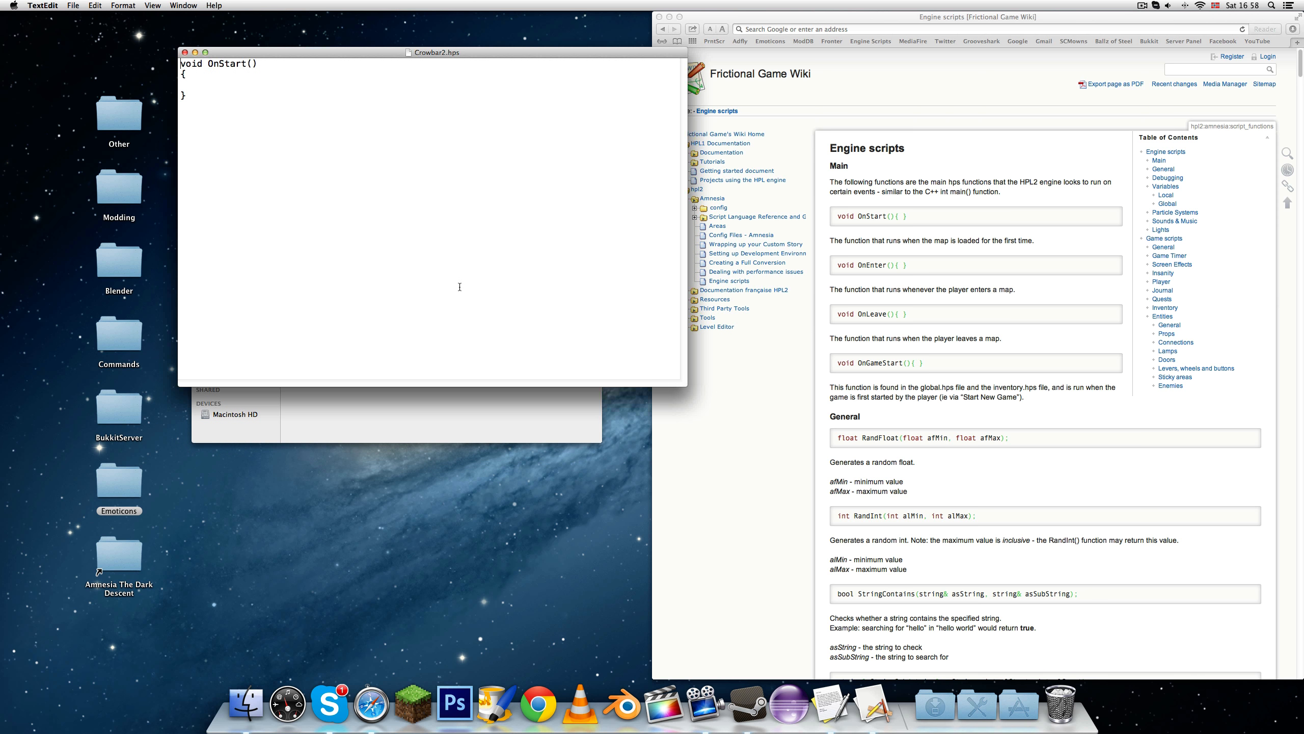
drag(375, 54, 0, 225)
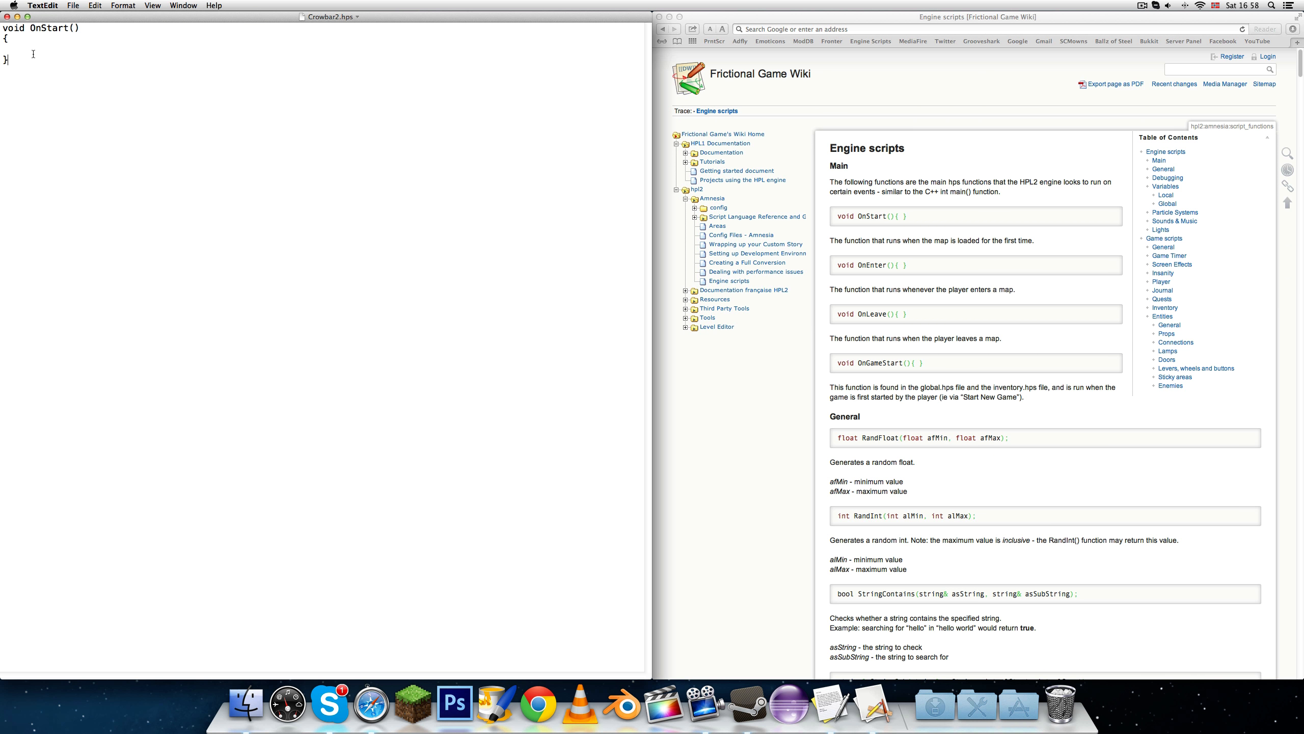
key(super+a)
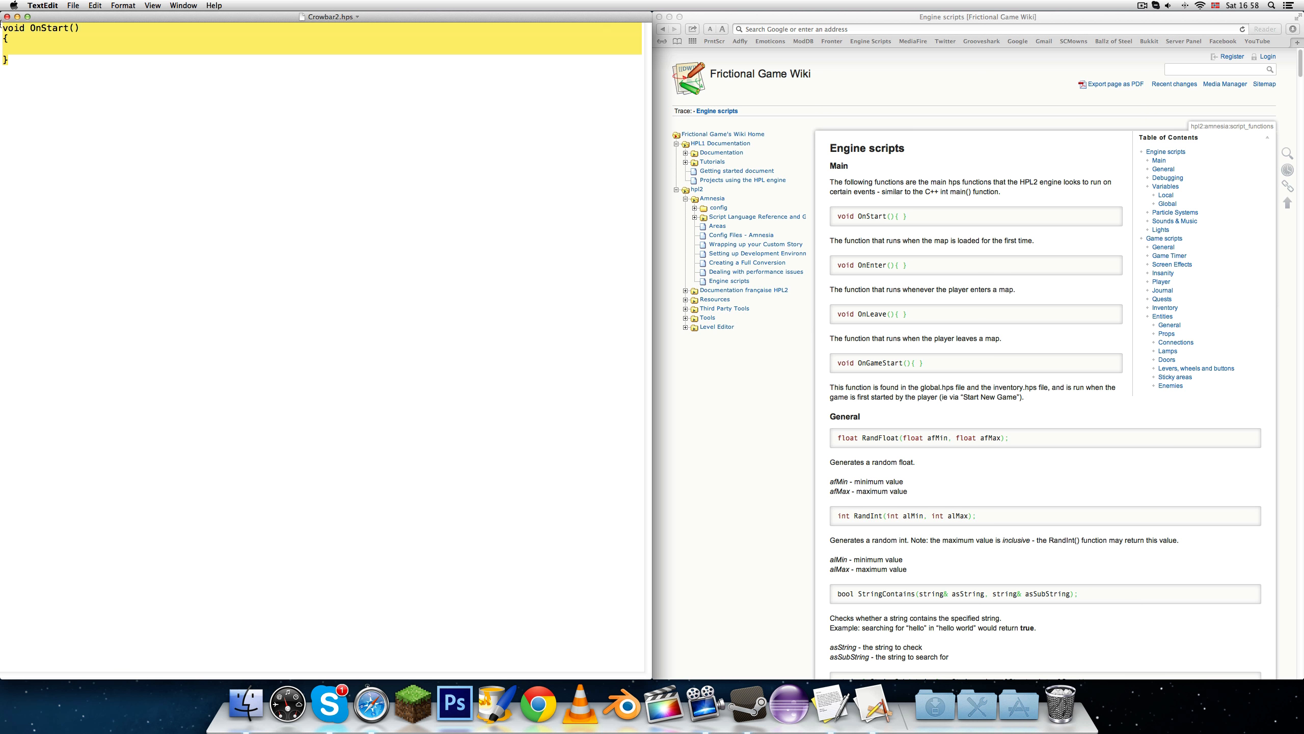
click(43, 52)
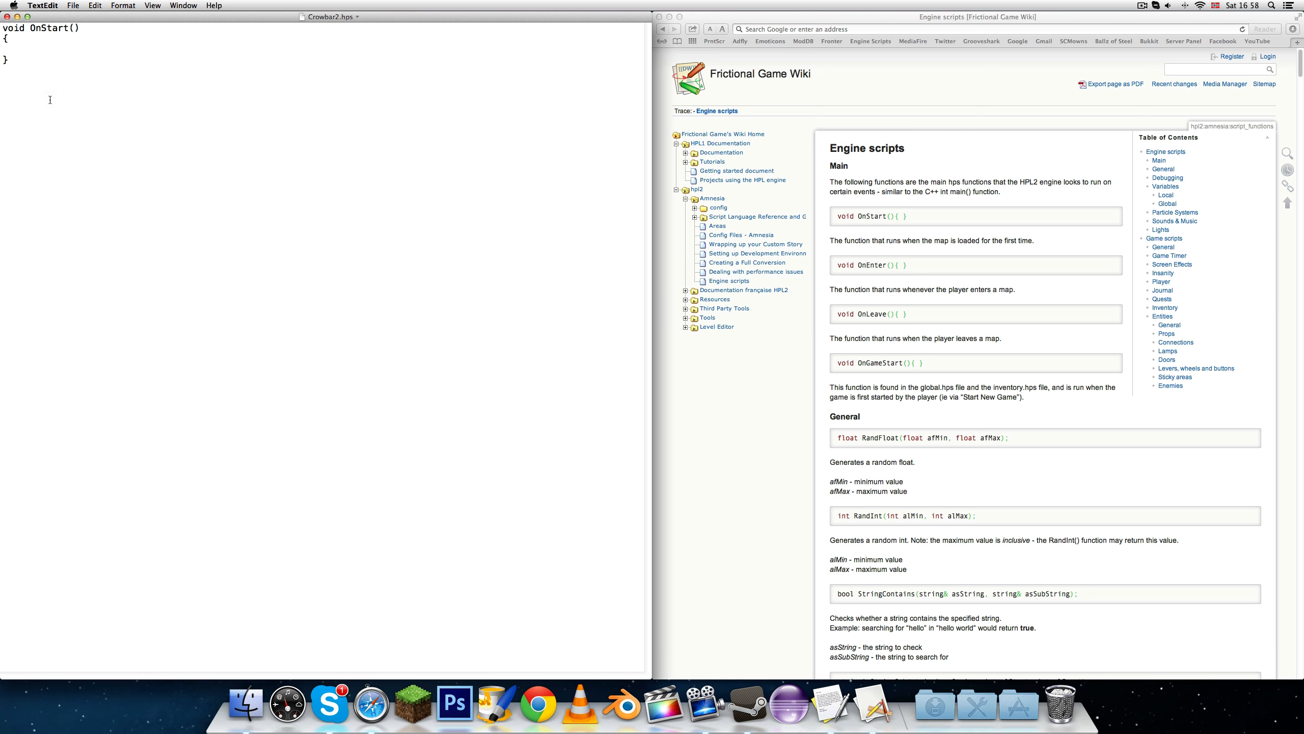
click(48, 88)
click(49, 47)
click(895, 409)
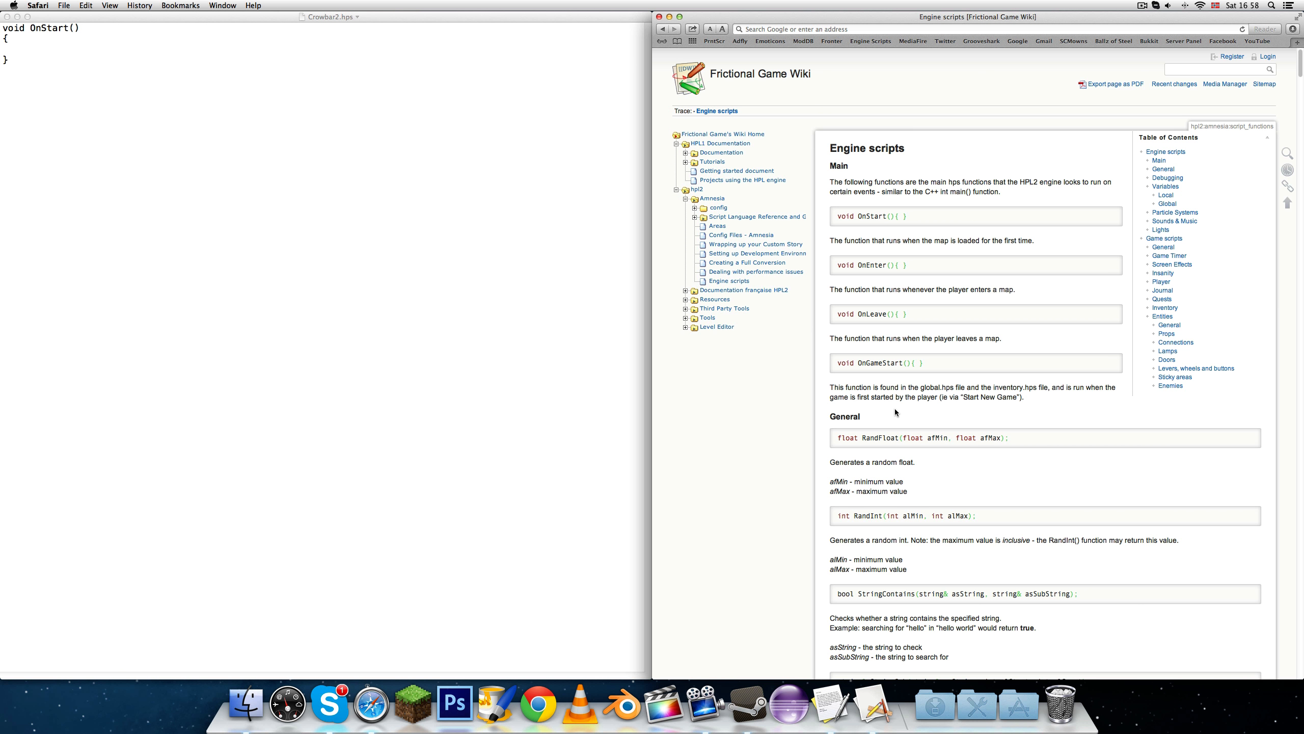
Find "useitem" on the Engine scripts wiki page and copy the complete AddUseItemCallback declaration, from the function name to the closing semicolon.
key(super+f)
text(u)
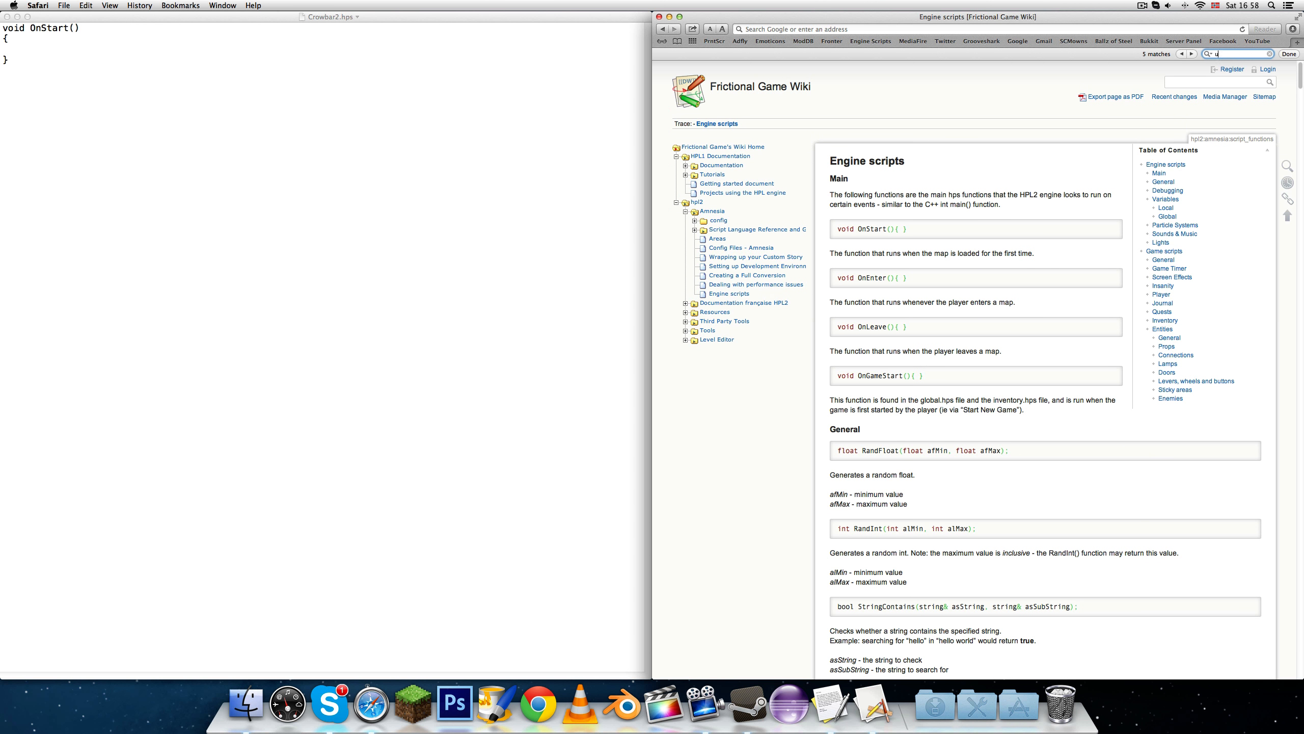
text(seitem)
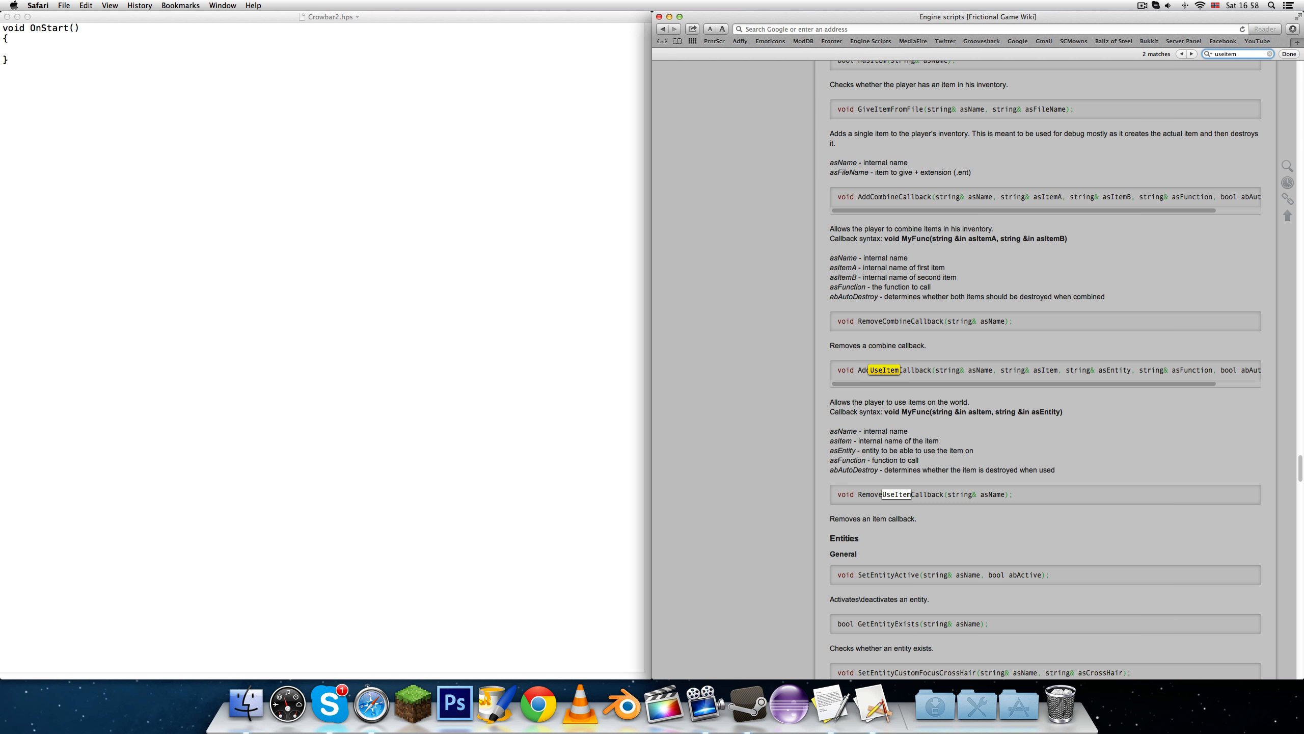
click(865, 383)
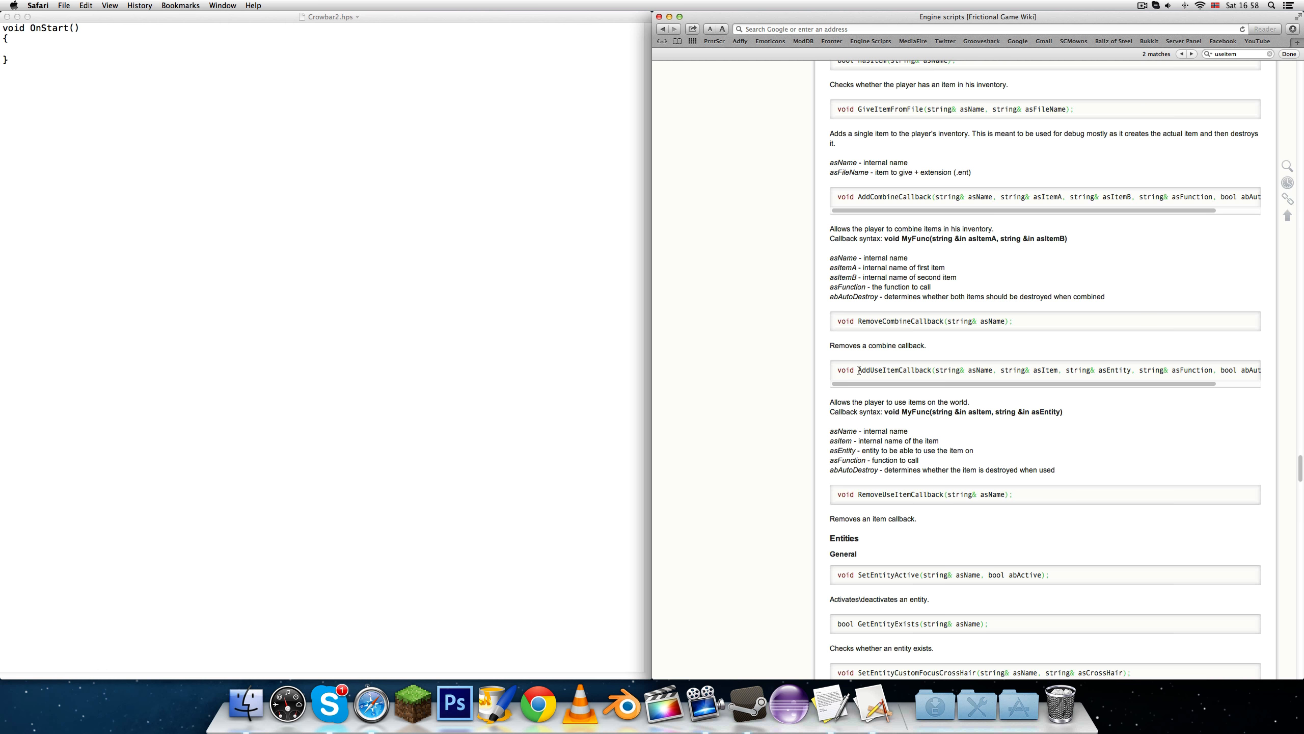
drag(858, 370, 1287, 366)
key(super+c)
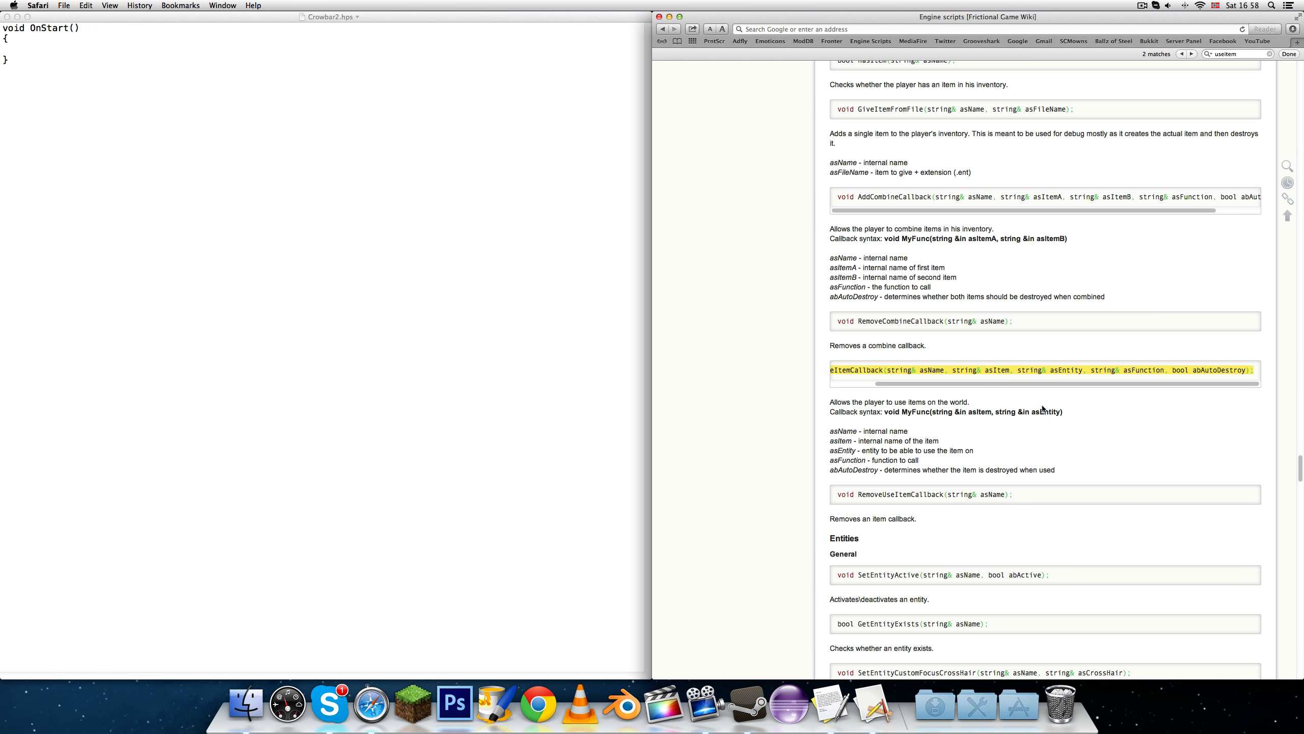
drag(1027, 383, 892, 389)
click(888, 397)
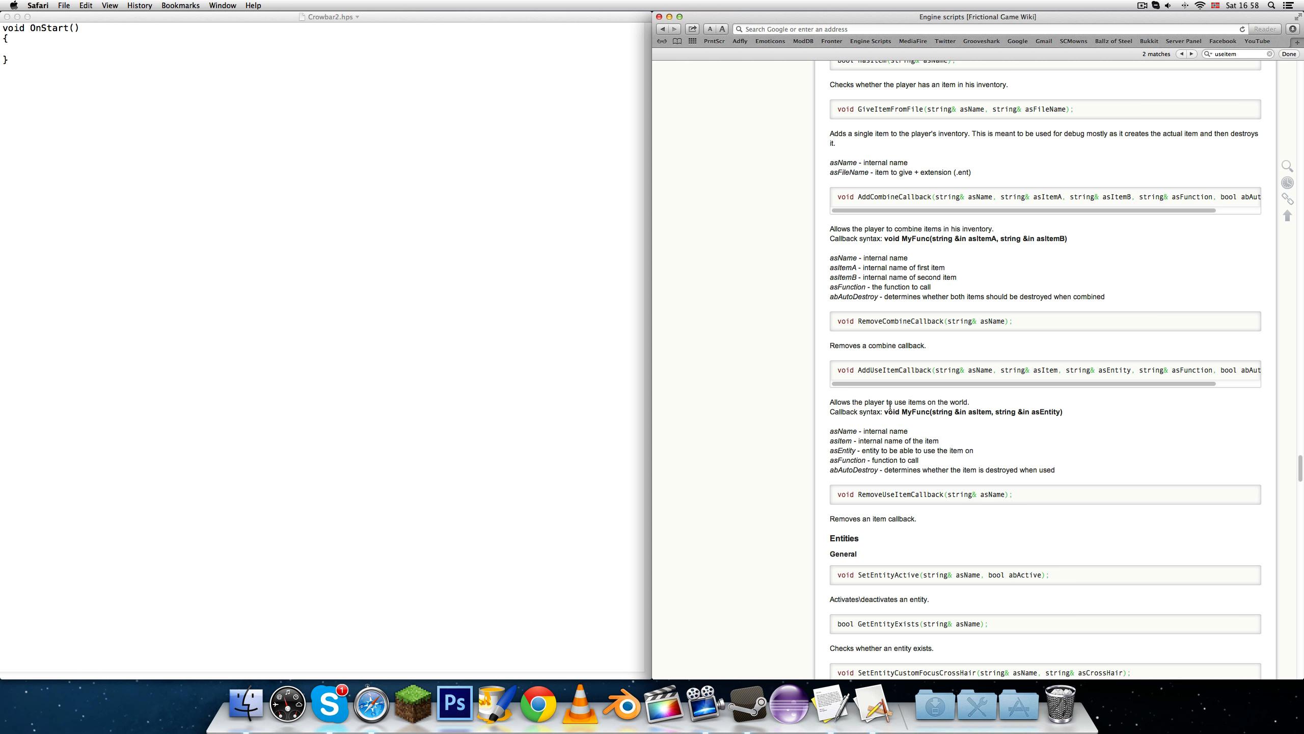
Paste the copied AddUseItemCallback line, indented by one tab, inside the OnStart() braces of the Crowbar2.hps script in TextEdit.
click(242, 164)
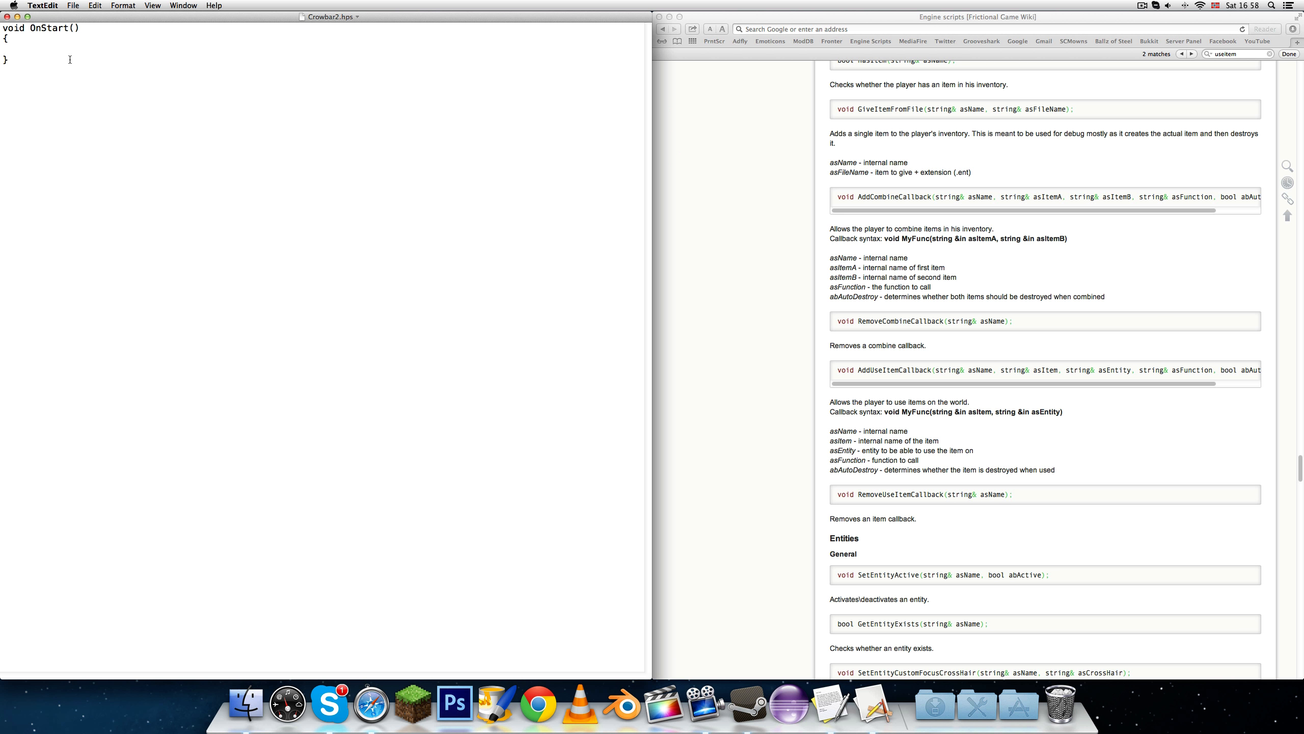
key(Tab)
key(super+v)
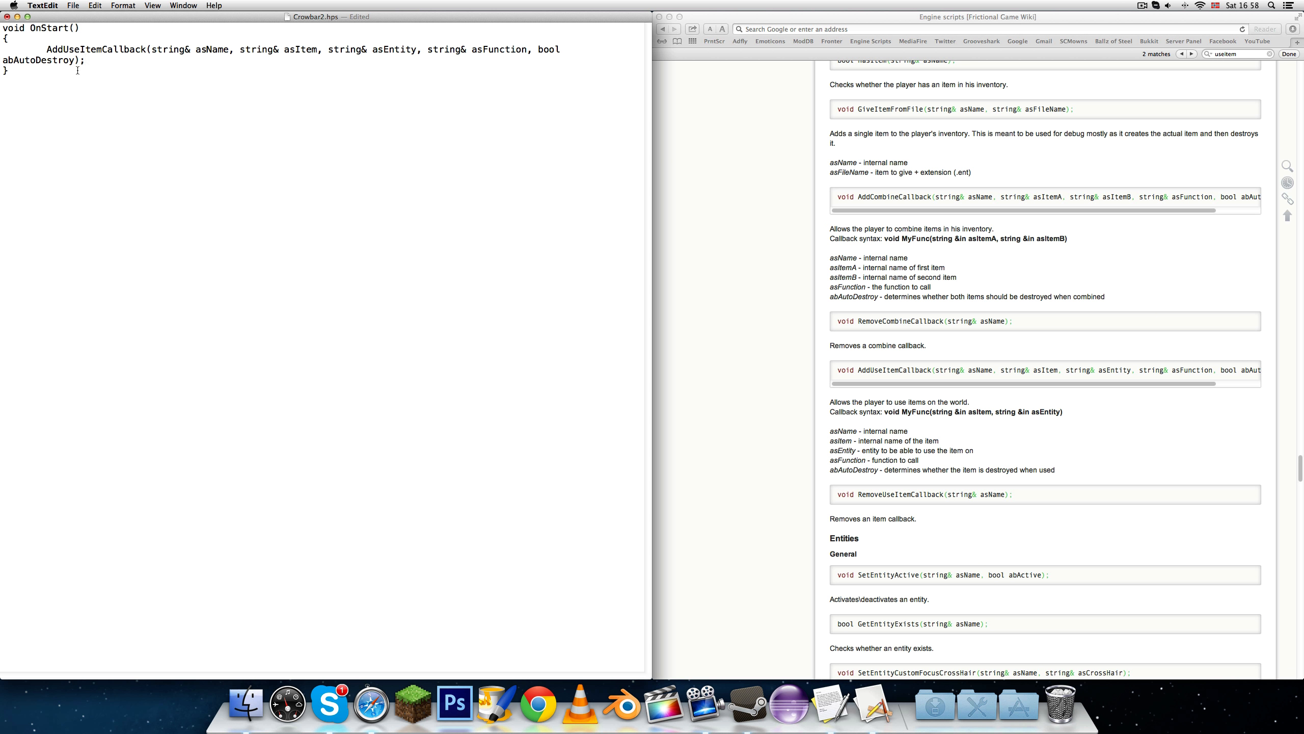